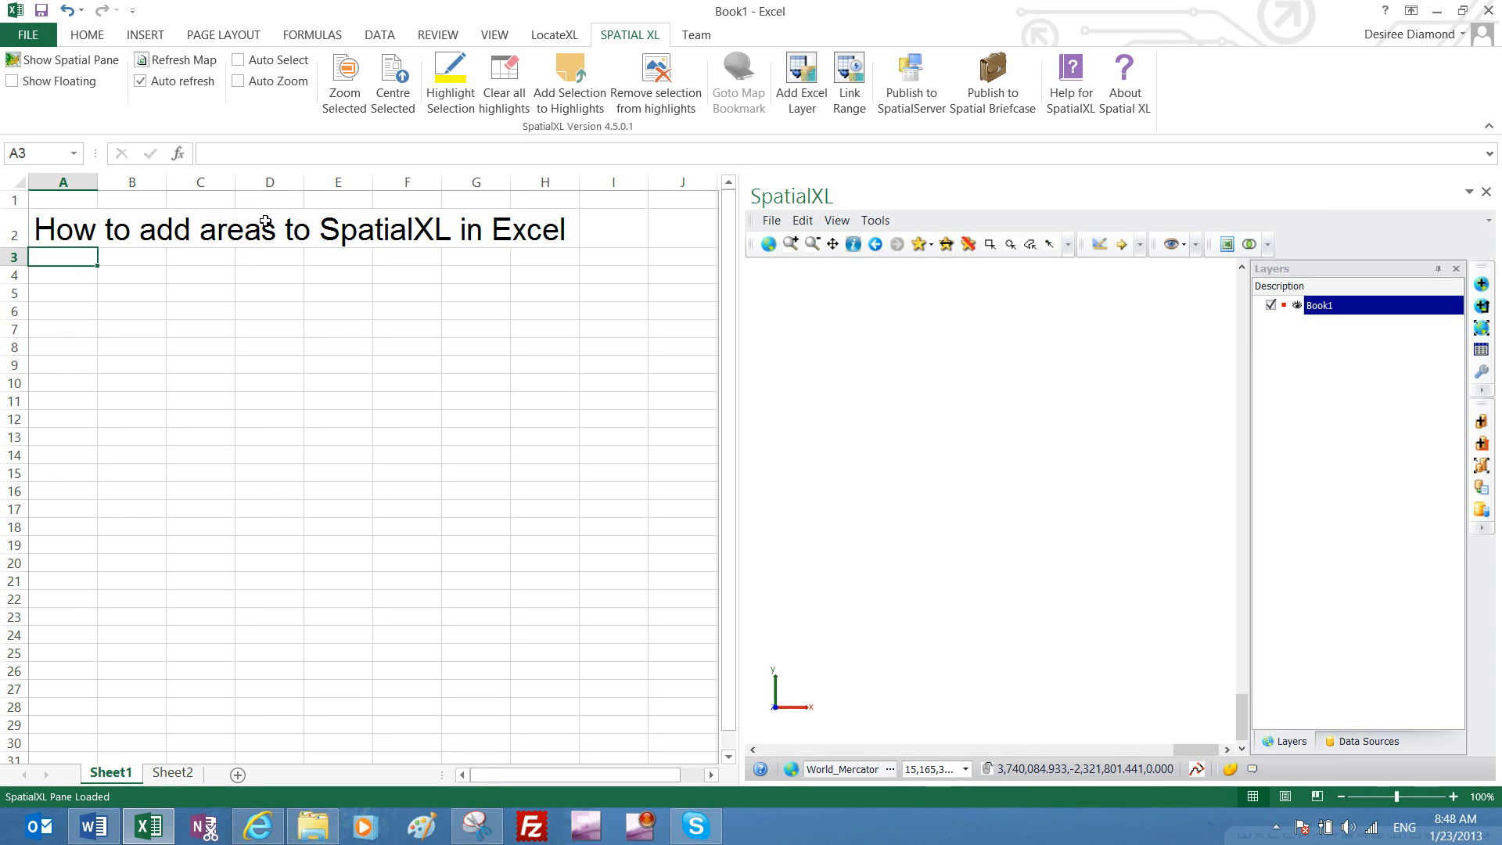
Add Sub_Places.shp from the Subplaces folder to the SpatialXL map as a layer
left_click(313, 831)
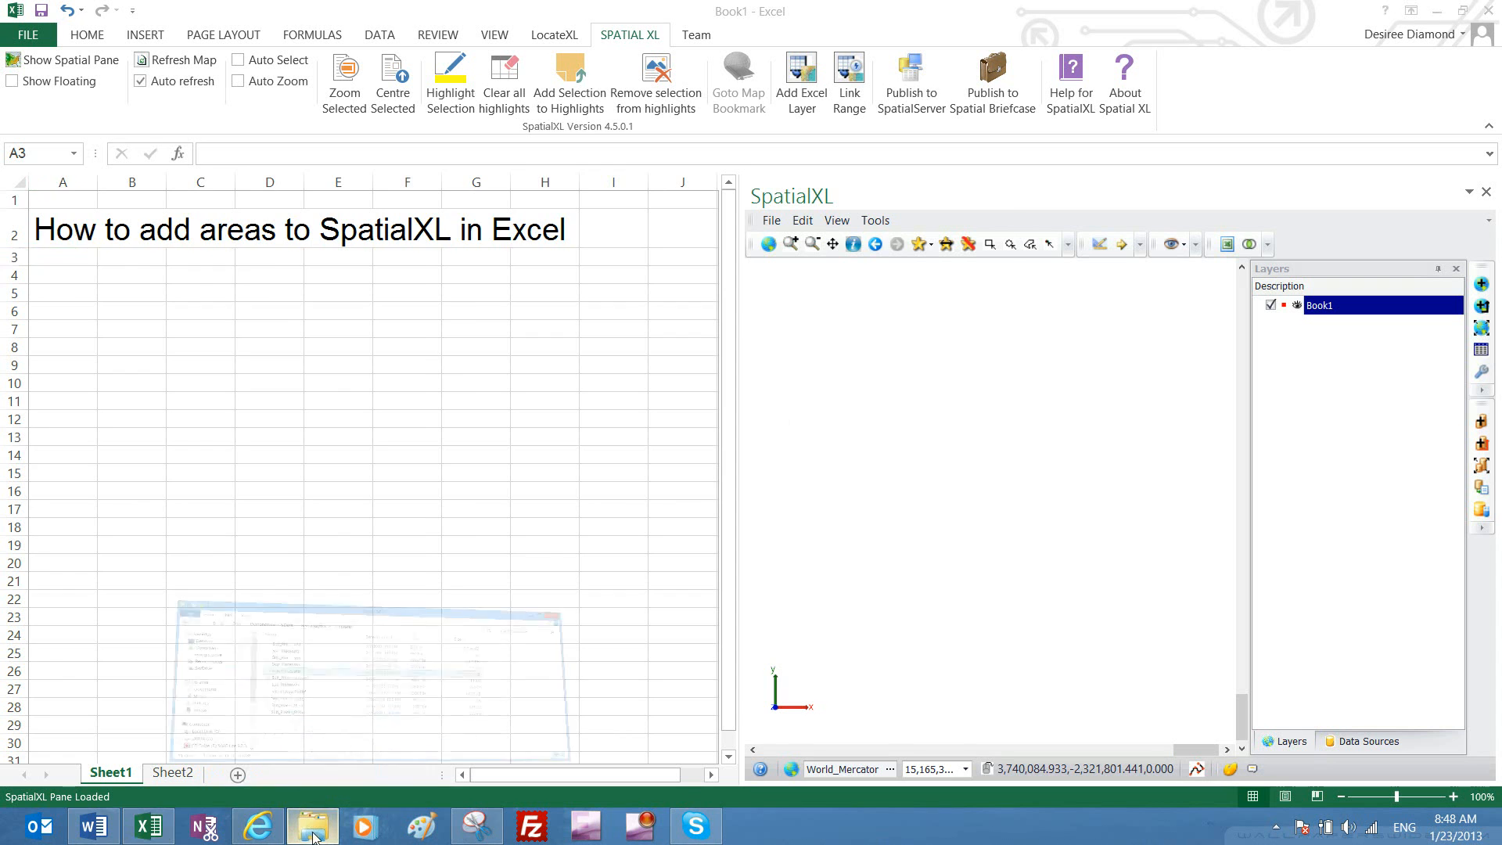
left_click_drag(508, 198, 621, 157)
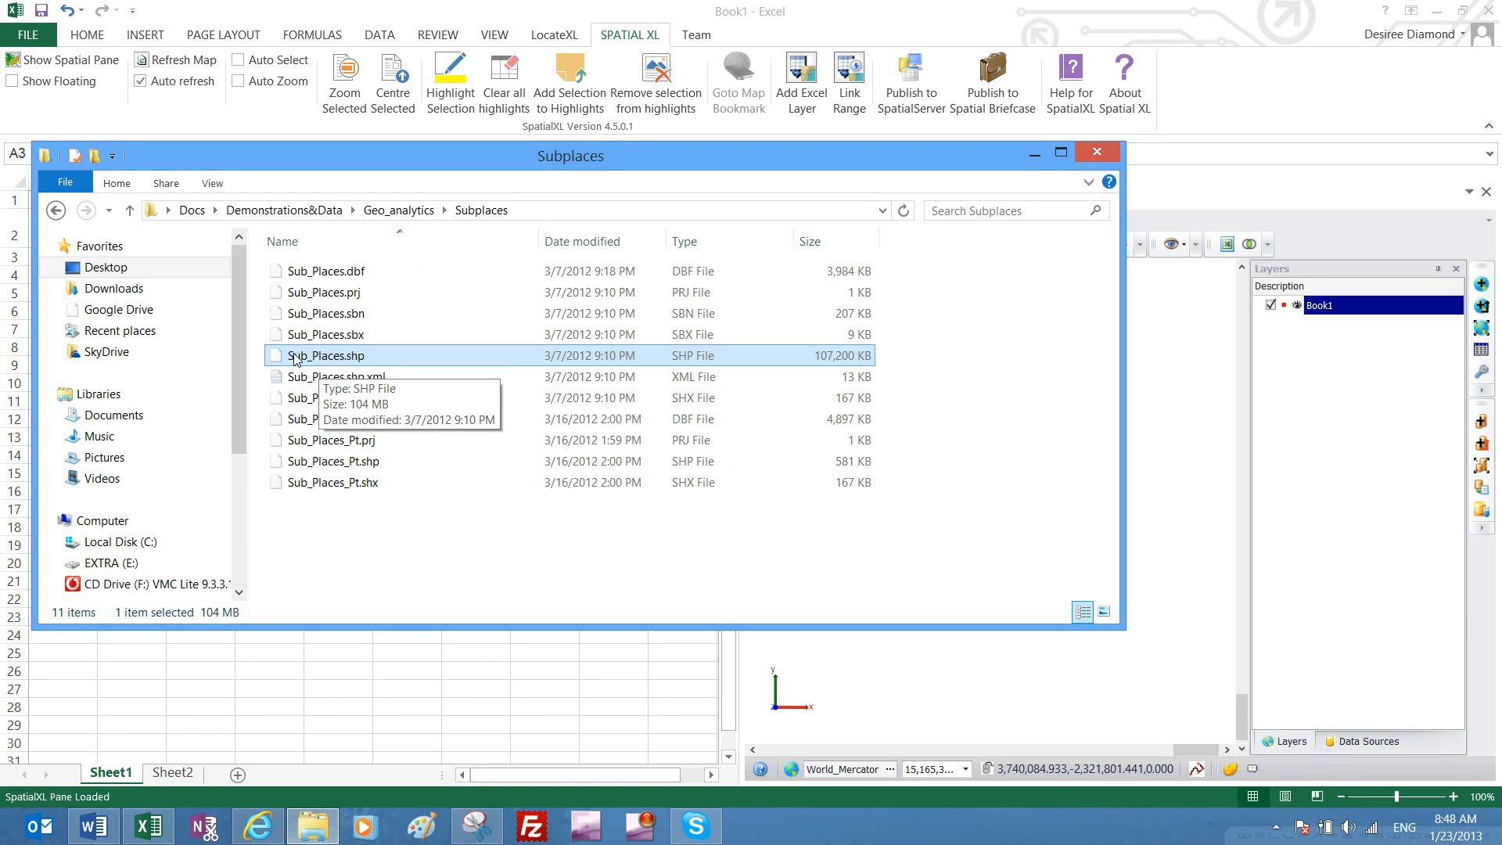
mouse_move(295, 361)
left_mouse_down()
mouse_move(875, 403)
mouse_move(1257, 403)
mouse_move(1323, 370)
mouse_move(1341, 435)
mouse_move(1303, 392)
mouse_move(1370, 389)
left_mouse_up()
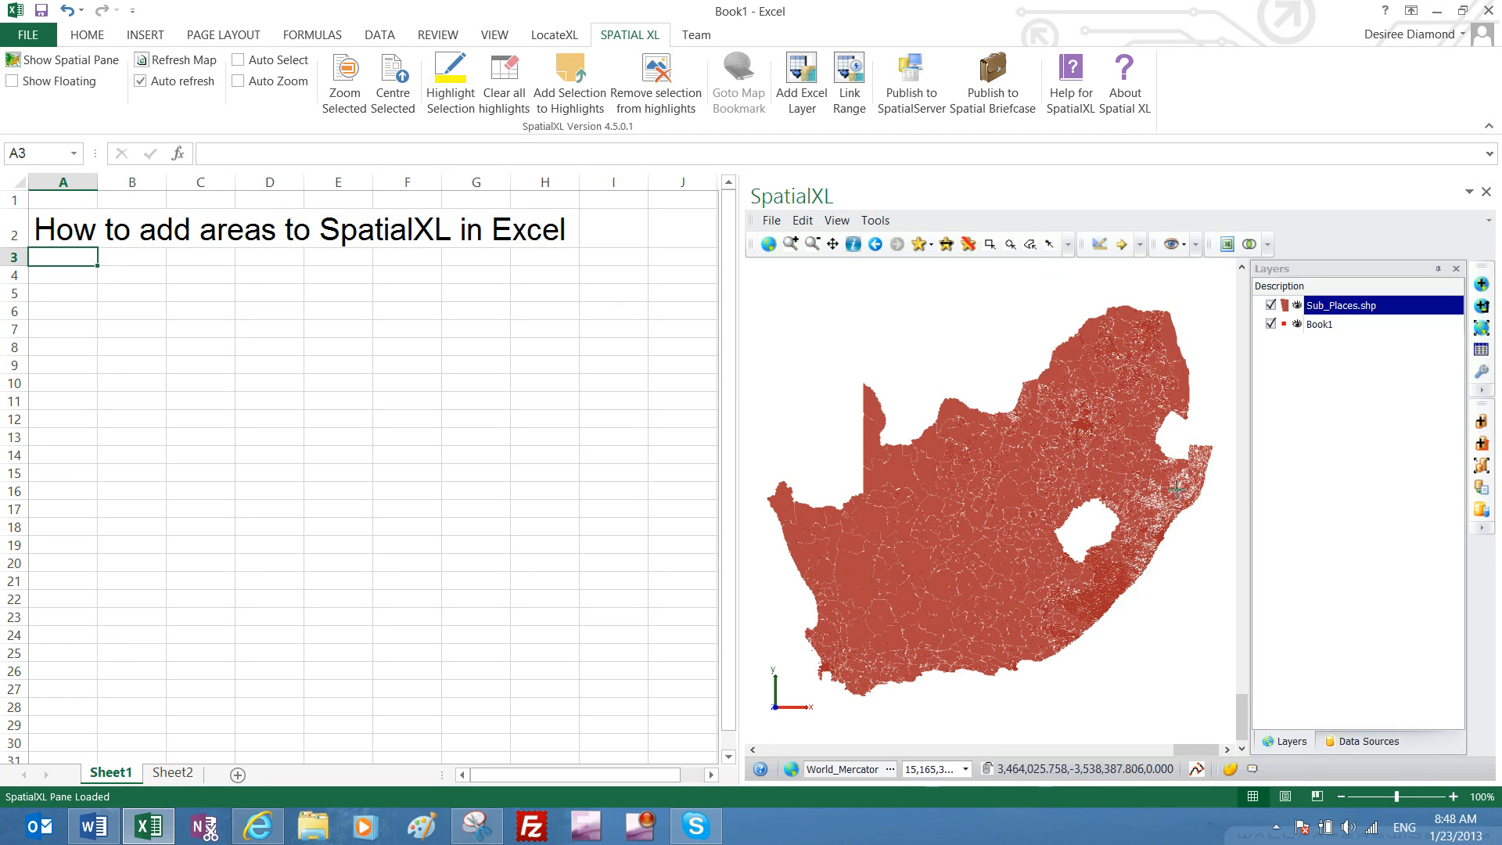
Move the Sub_Places.shp layer to a worksheet with all columns except Geometry, using OBJECTID as the link column and with data linking enabled
right_click(1330, 307)
left_click(1151, 307)
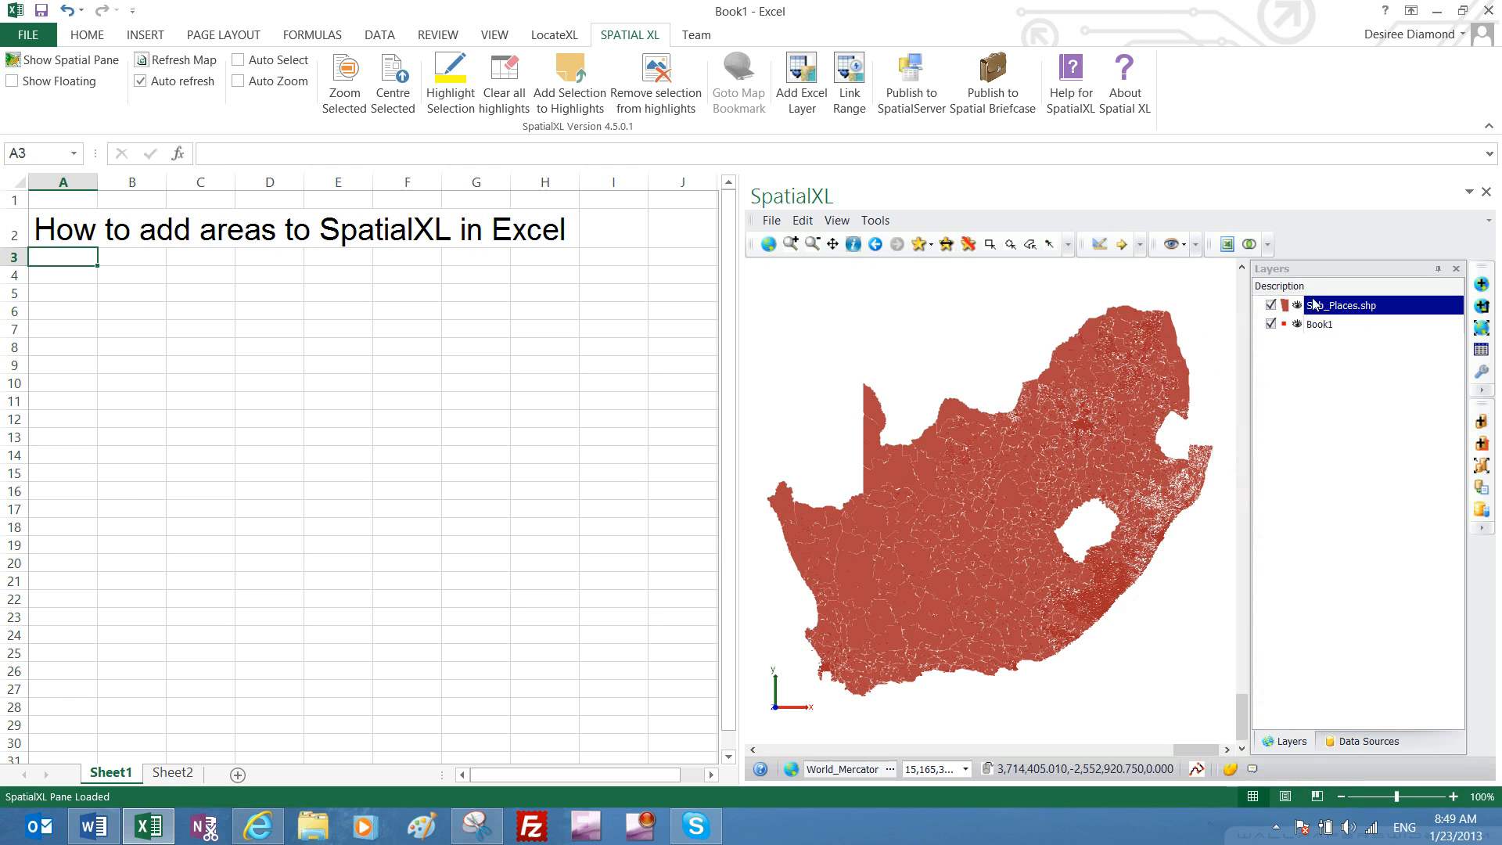
right_click(1332, 309)
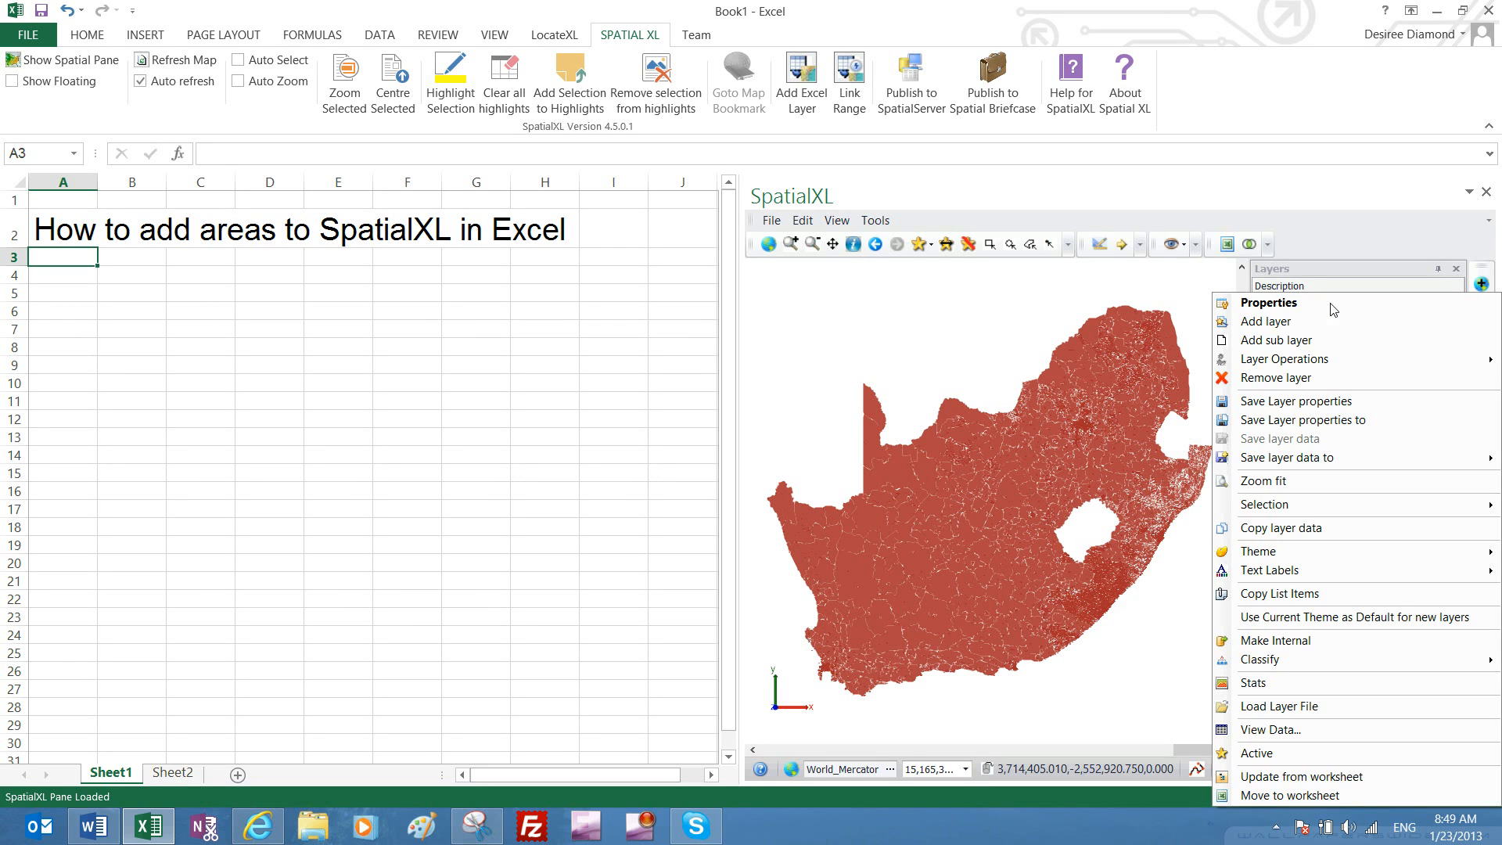
left_click(1275, 796)
left_click(491, 539)
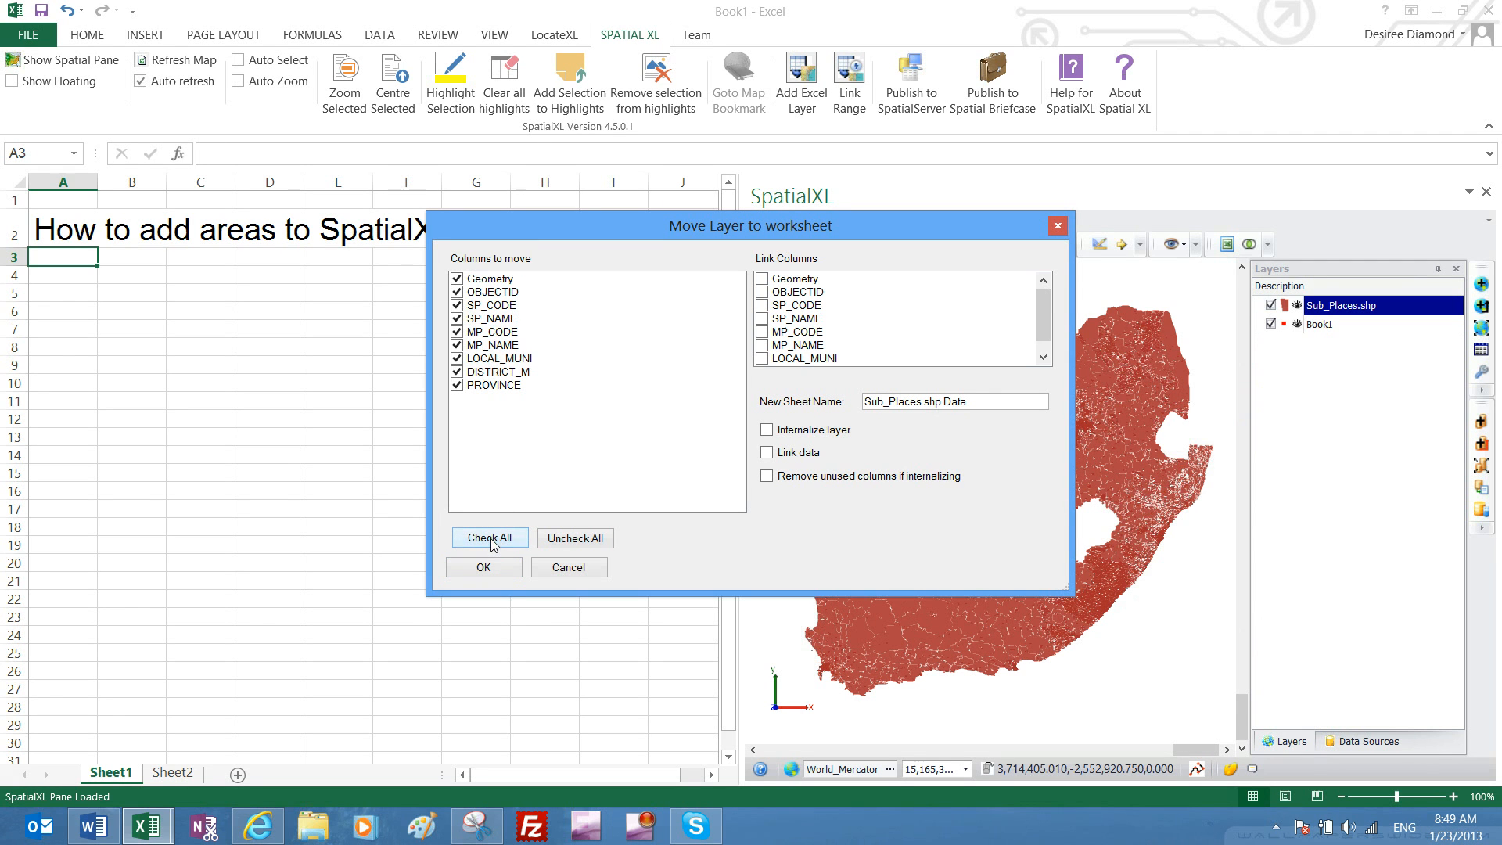
left_click(457, 279)
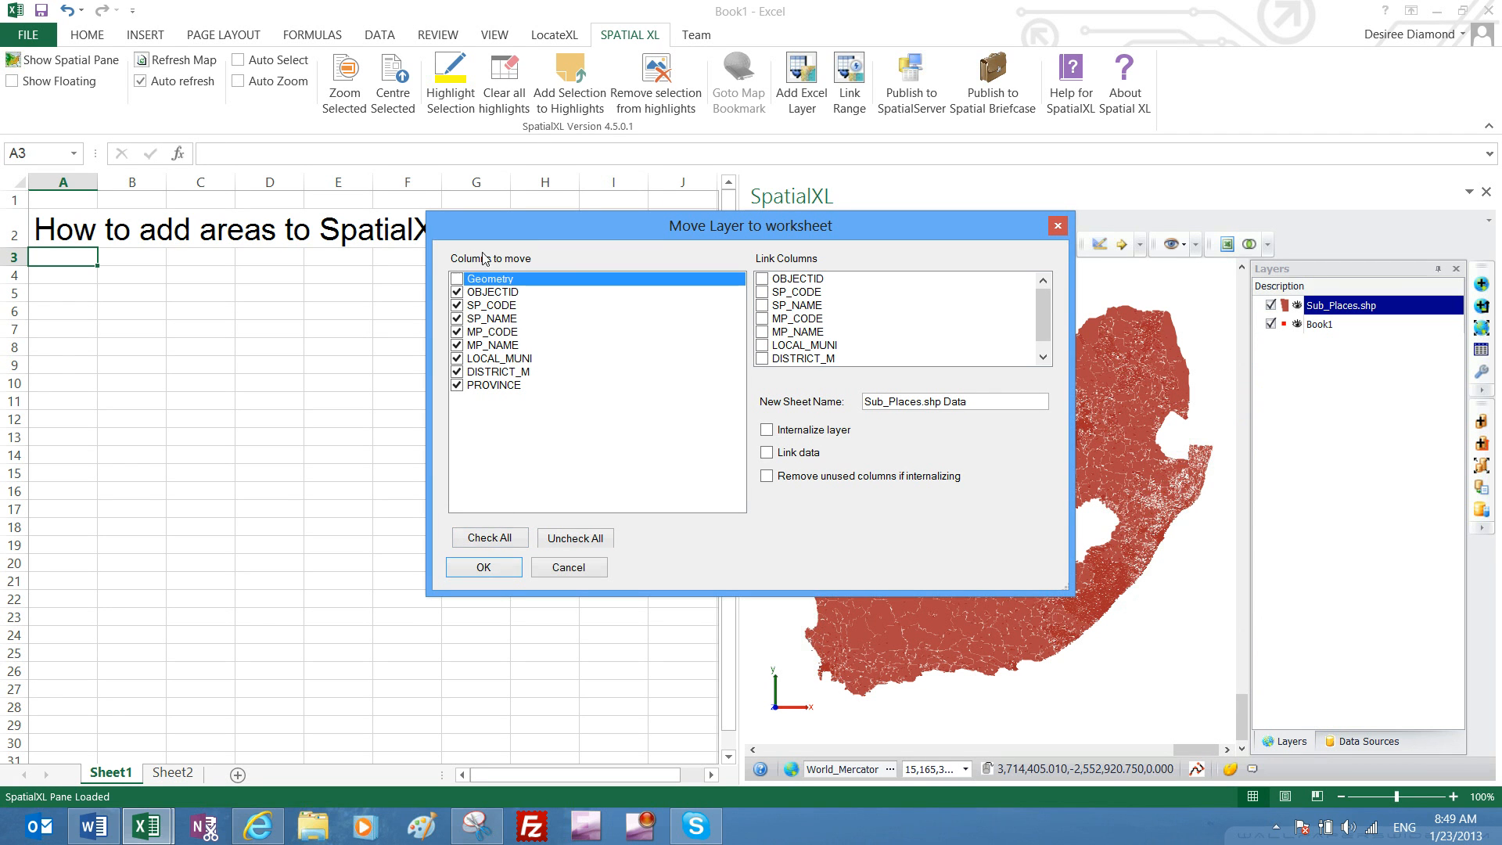
left_click(762, 280)
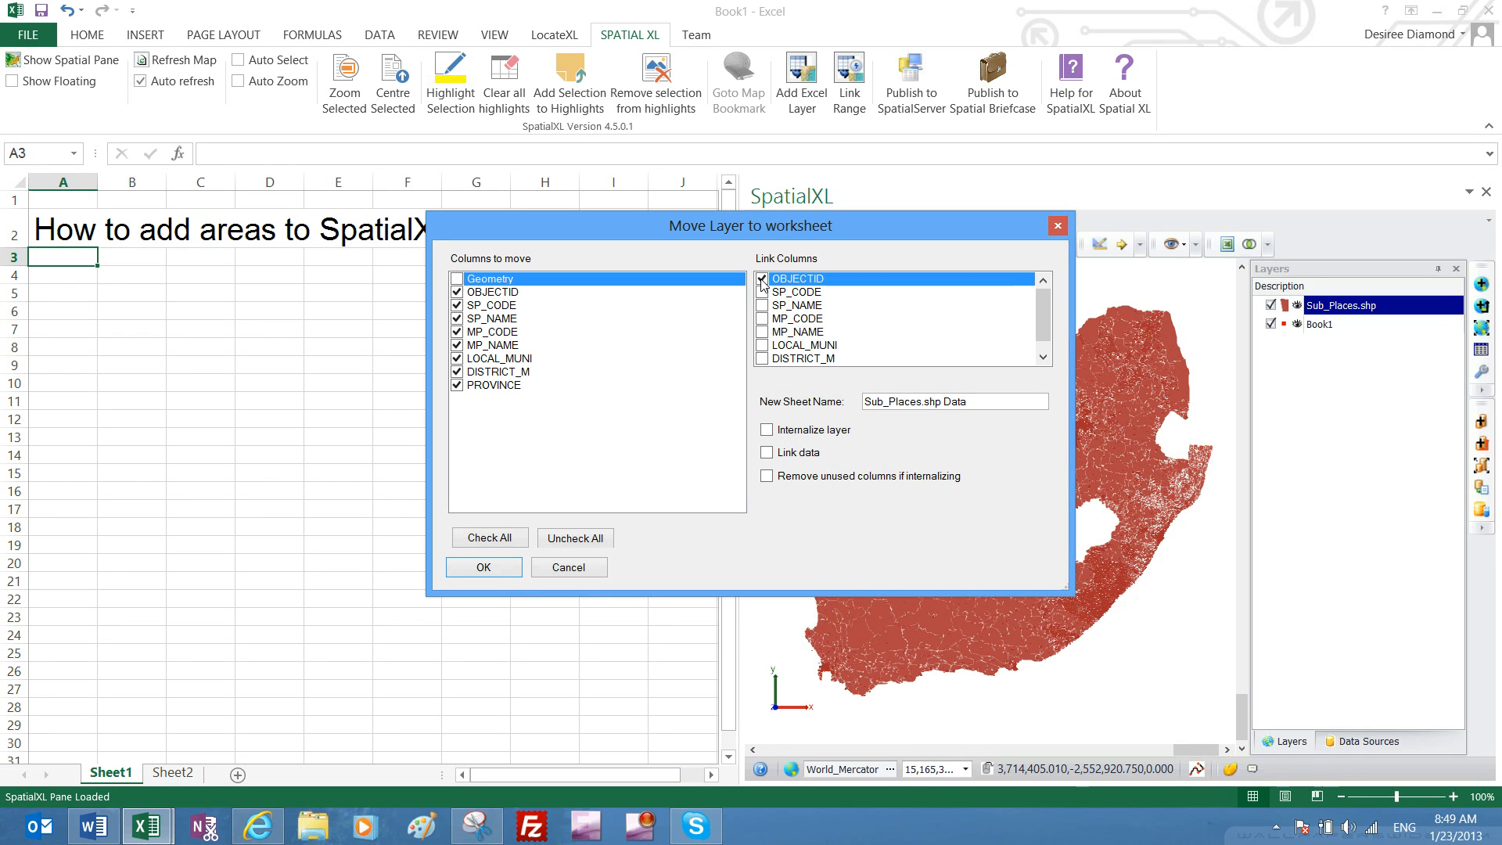
left_click(767, 453)
left_click(485, 567)
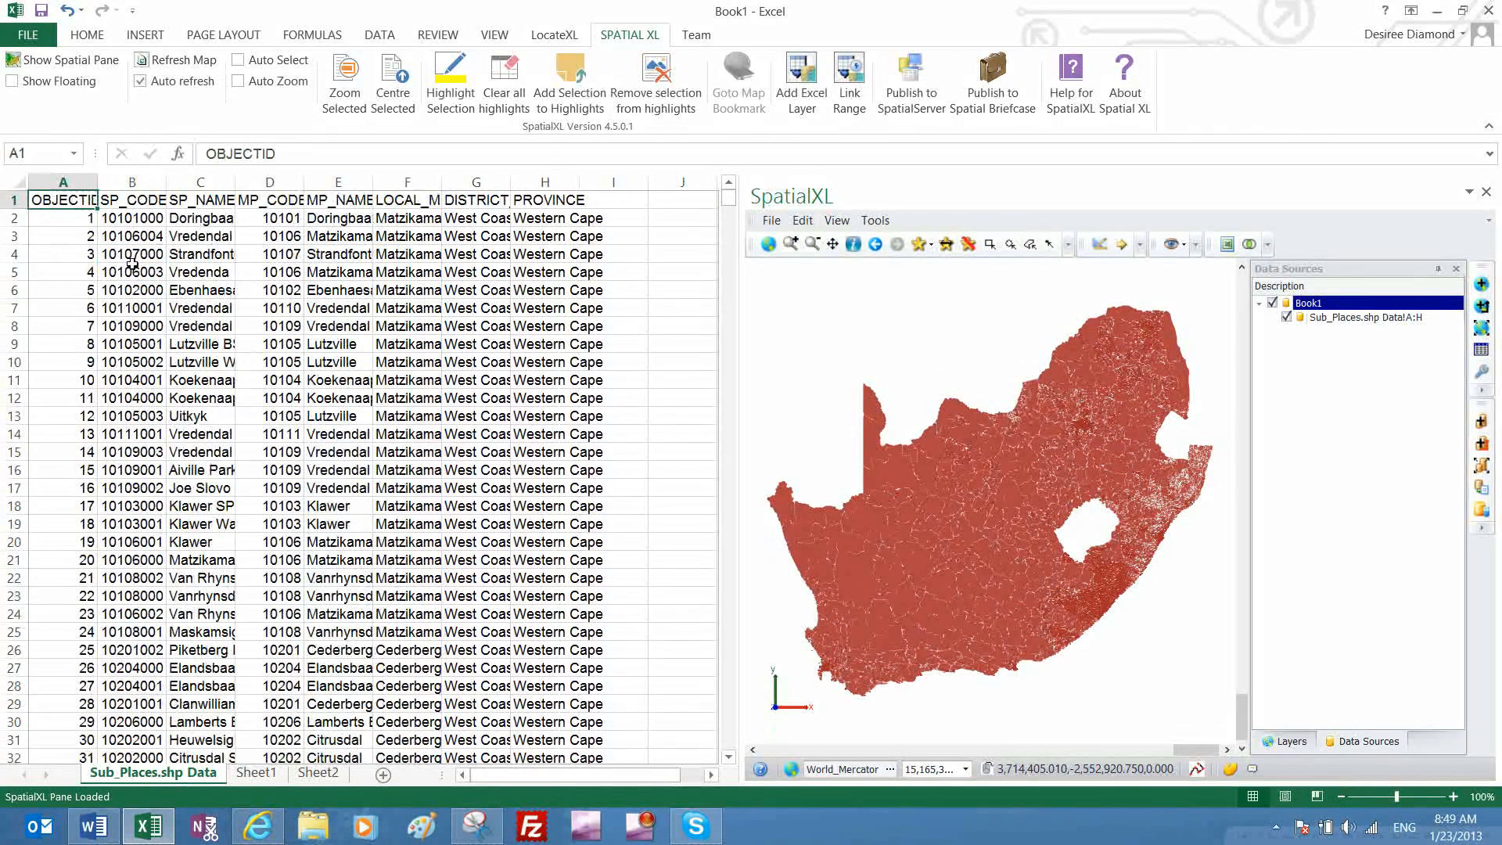
Autofit the width of all columns in the Sub_Places.shp Data sheet
left_click(67, 203)
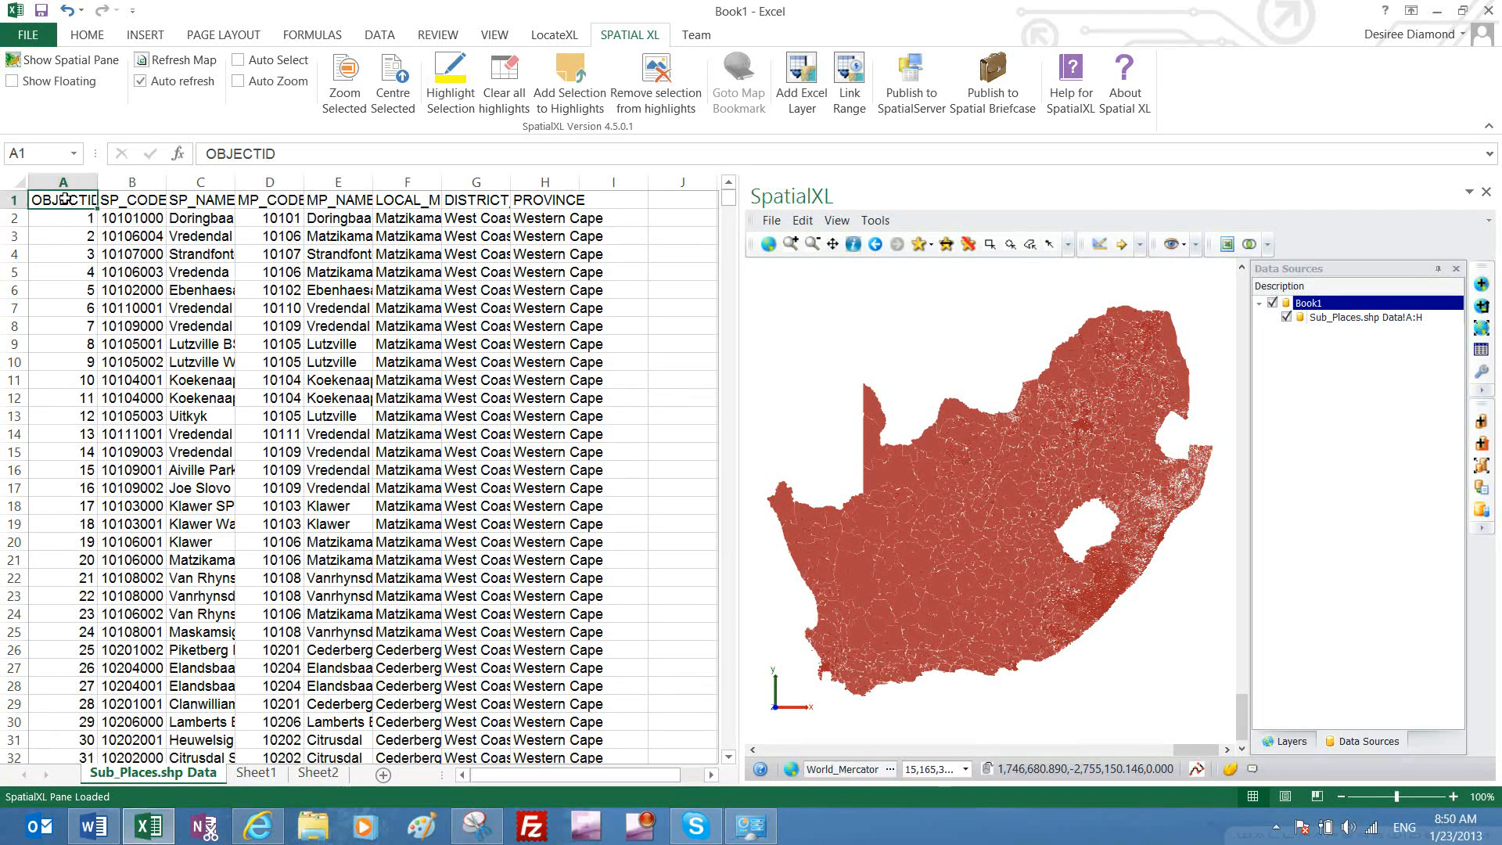
left_click(4, 182)
double_click(99, 181)
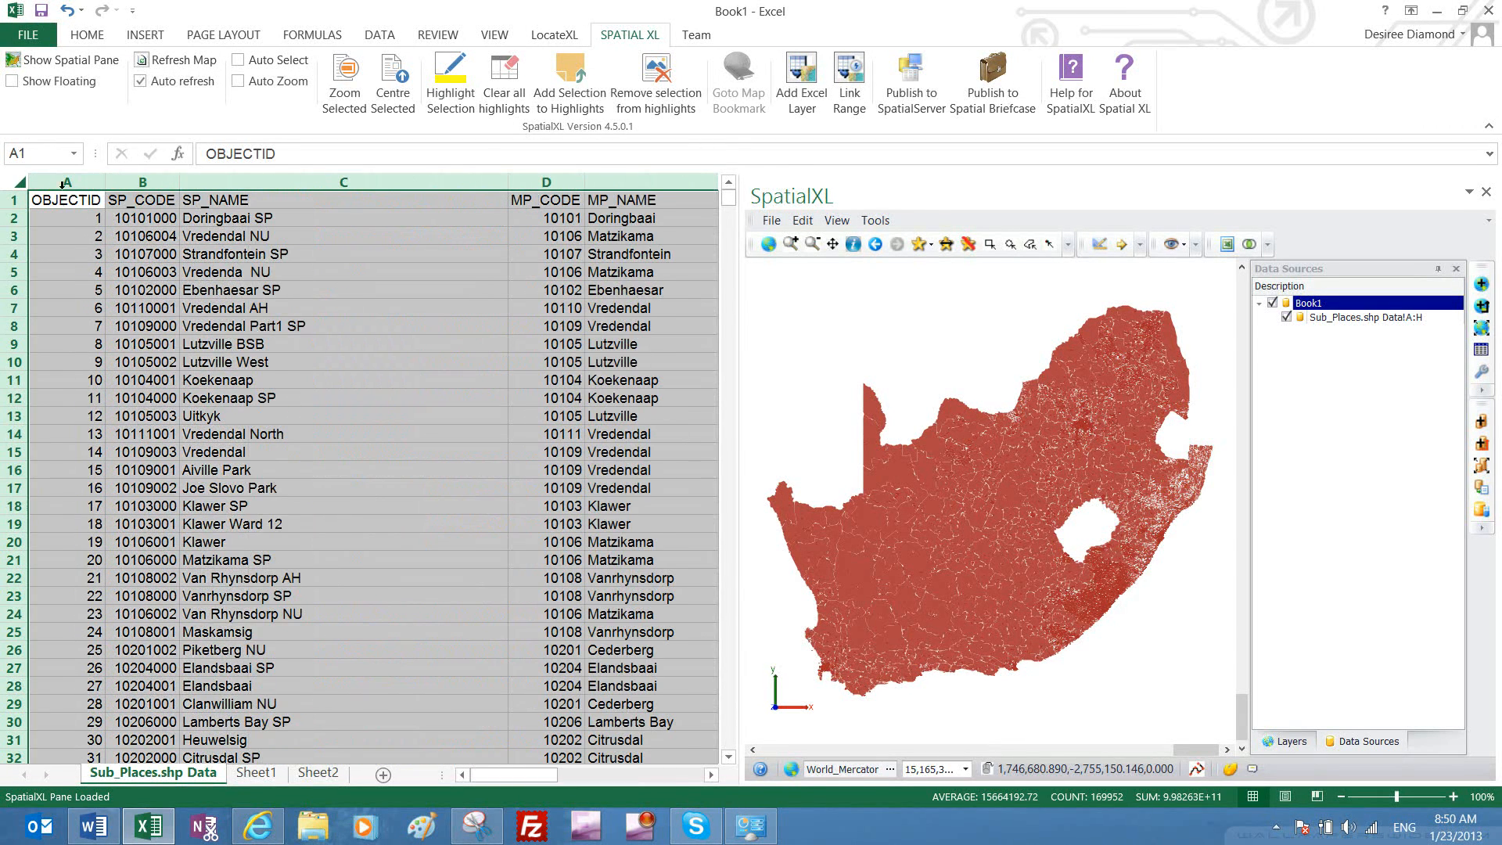
Add filters to the header row of the Sub_Places.shp Data sheet and freeze the top row
left_click(13, 201)
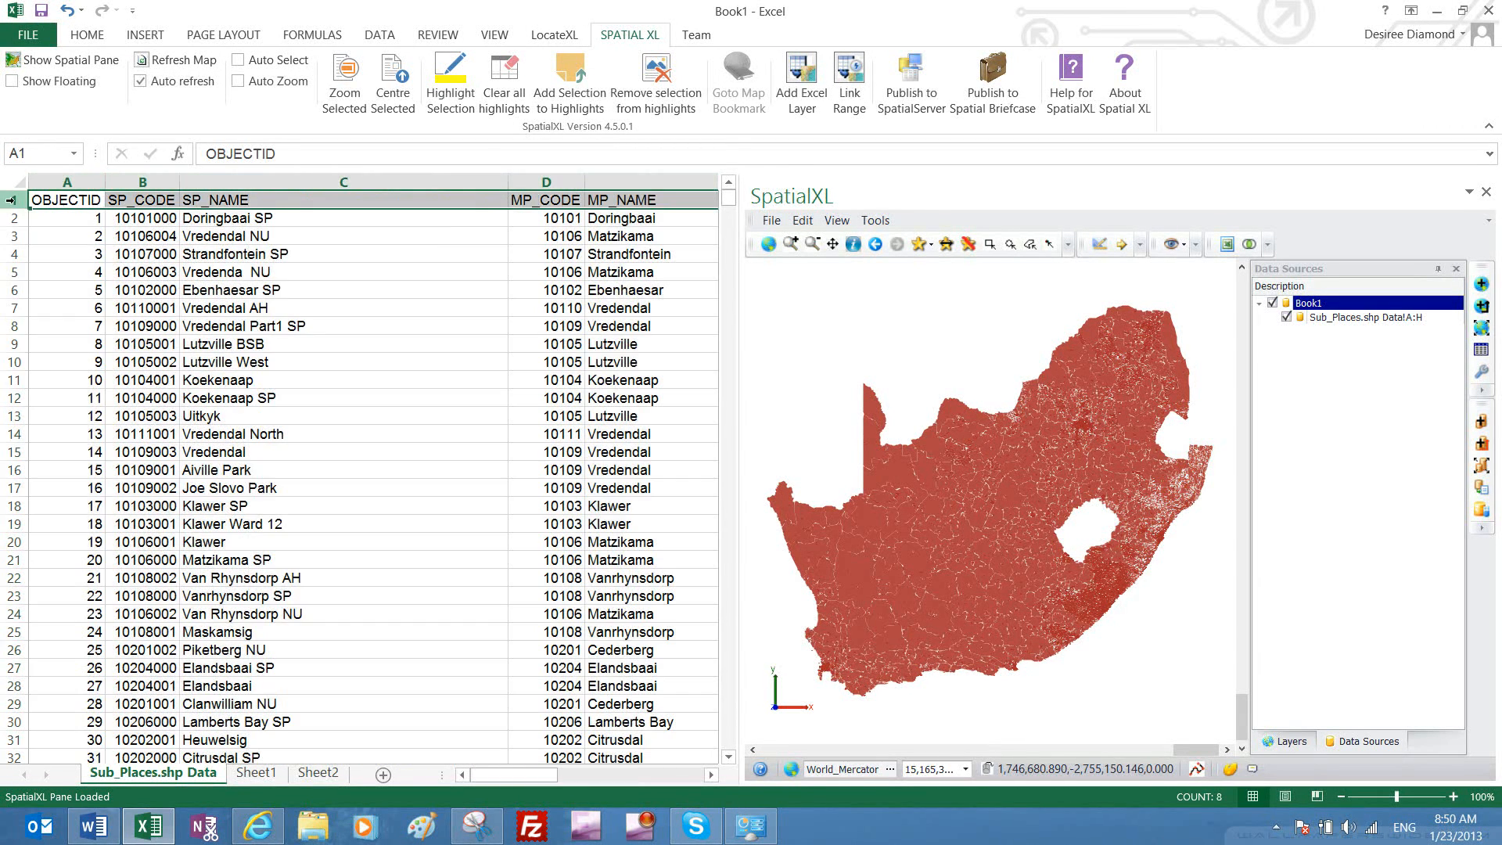
left_click(87, 35)
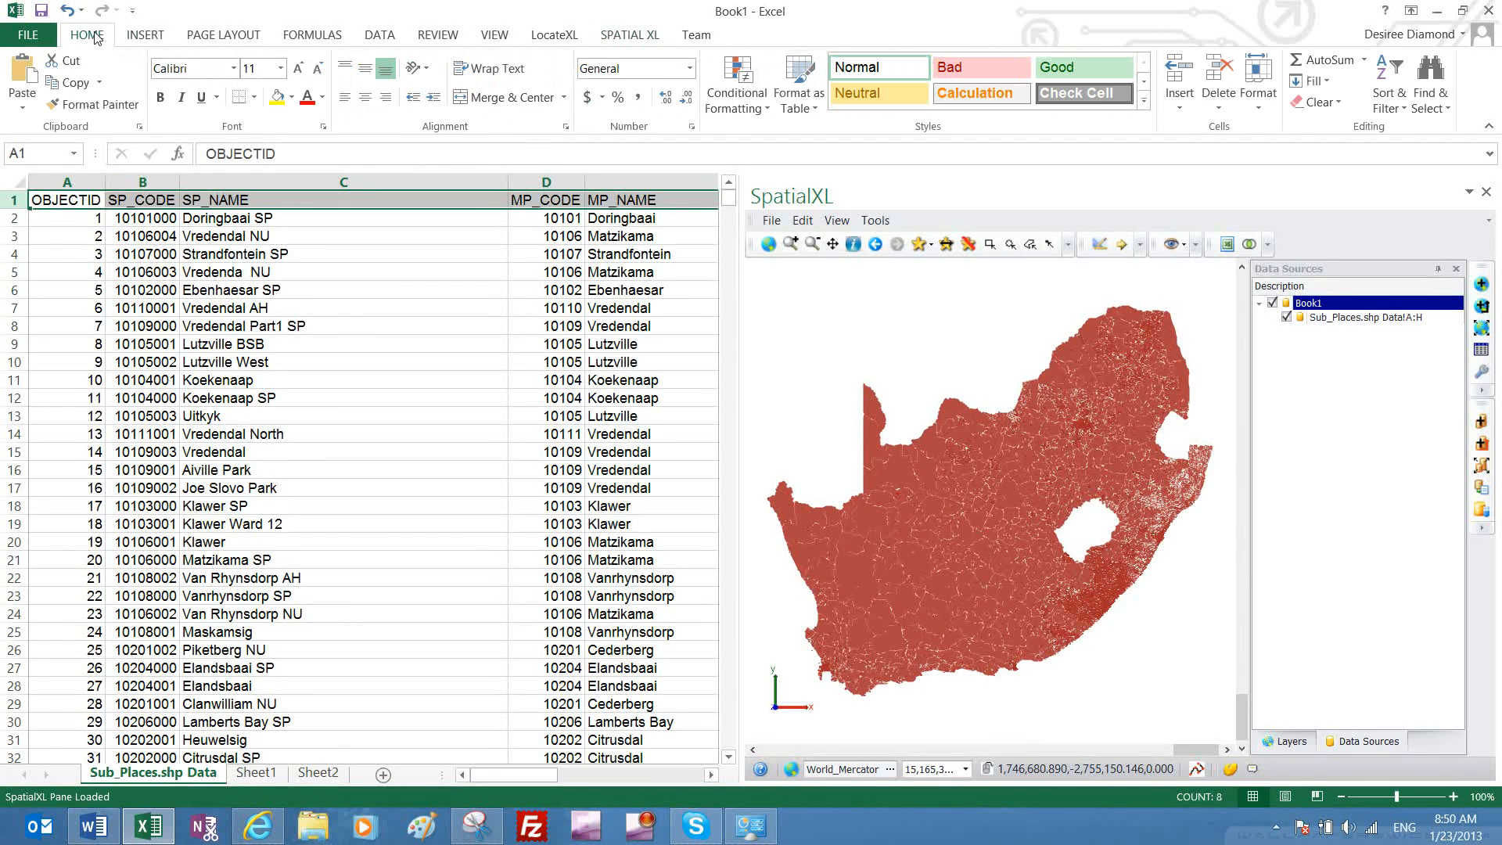
left_click(379, 34)
left_click(489, 79)
left_click(493, 35)
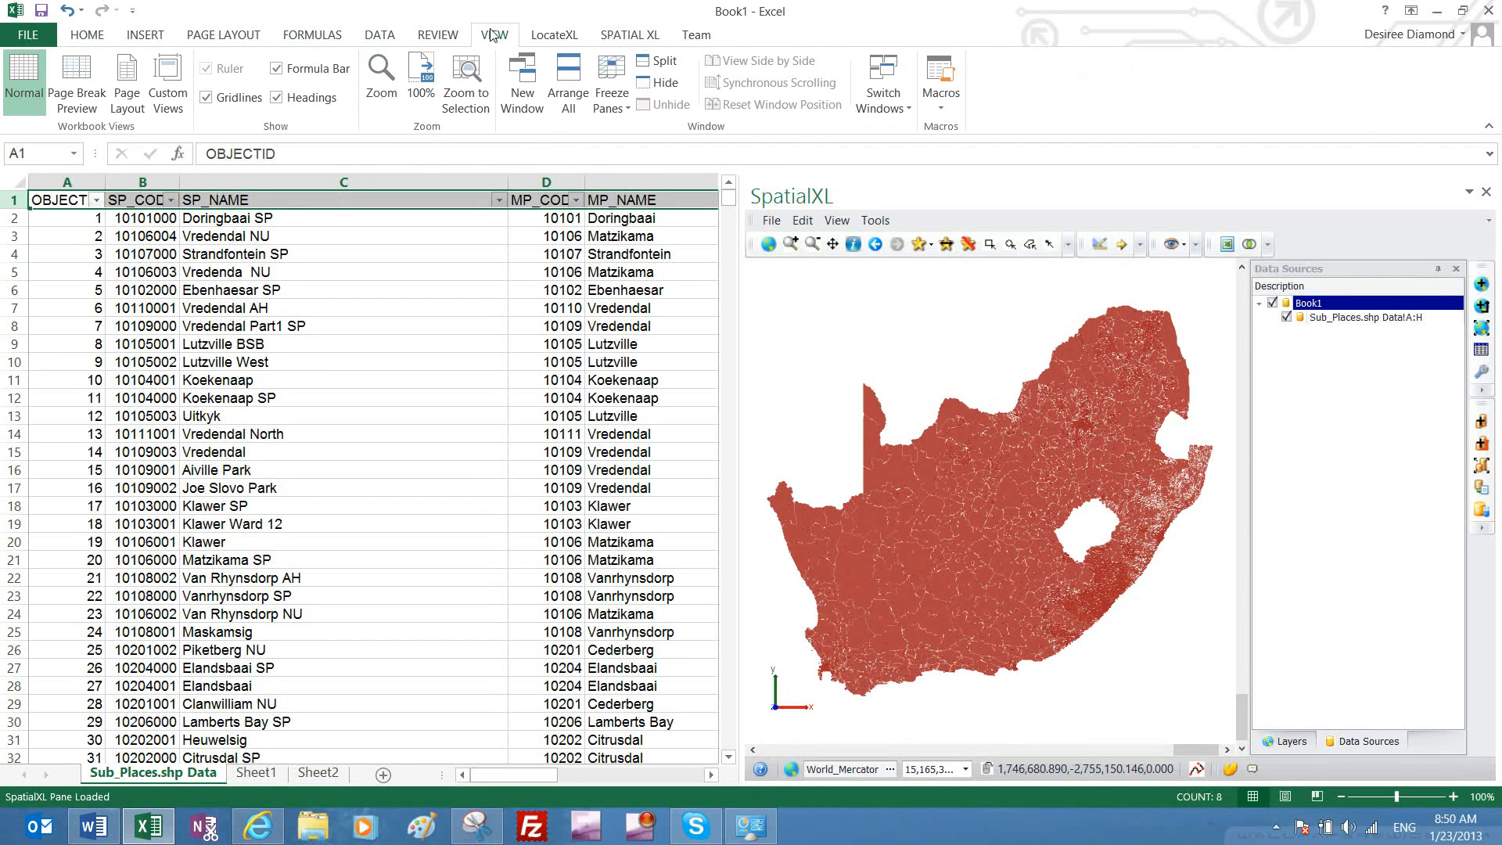
left_click(613, 107)
left_click(693, 207)
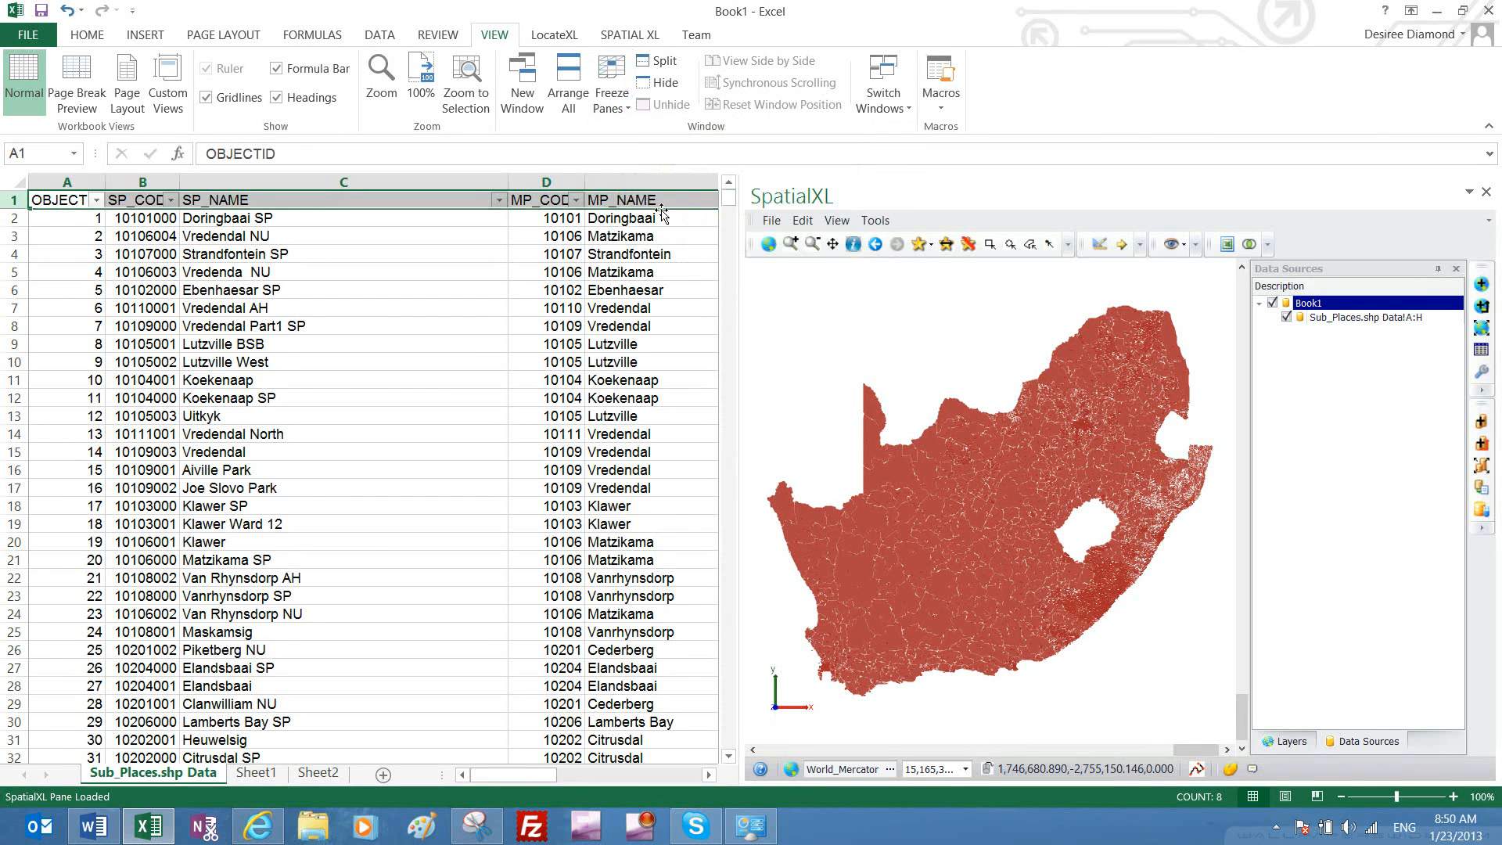
left_click(234, 290)
left_click(244, 237)
left_click(160, 241)
left_click(227, 253)
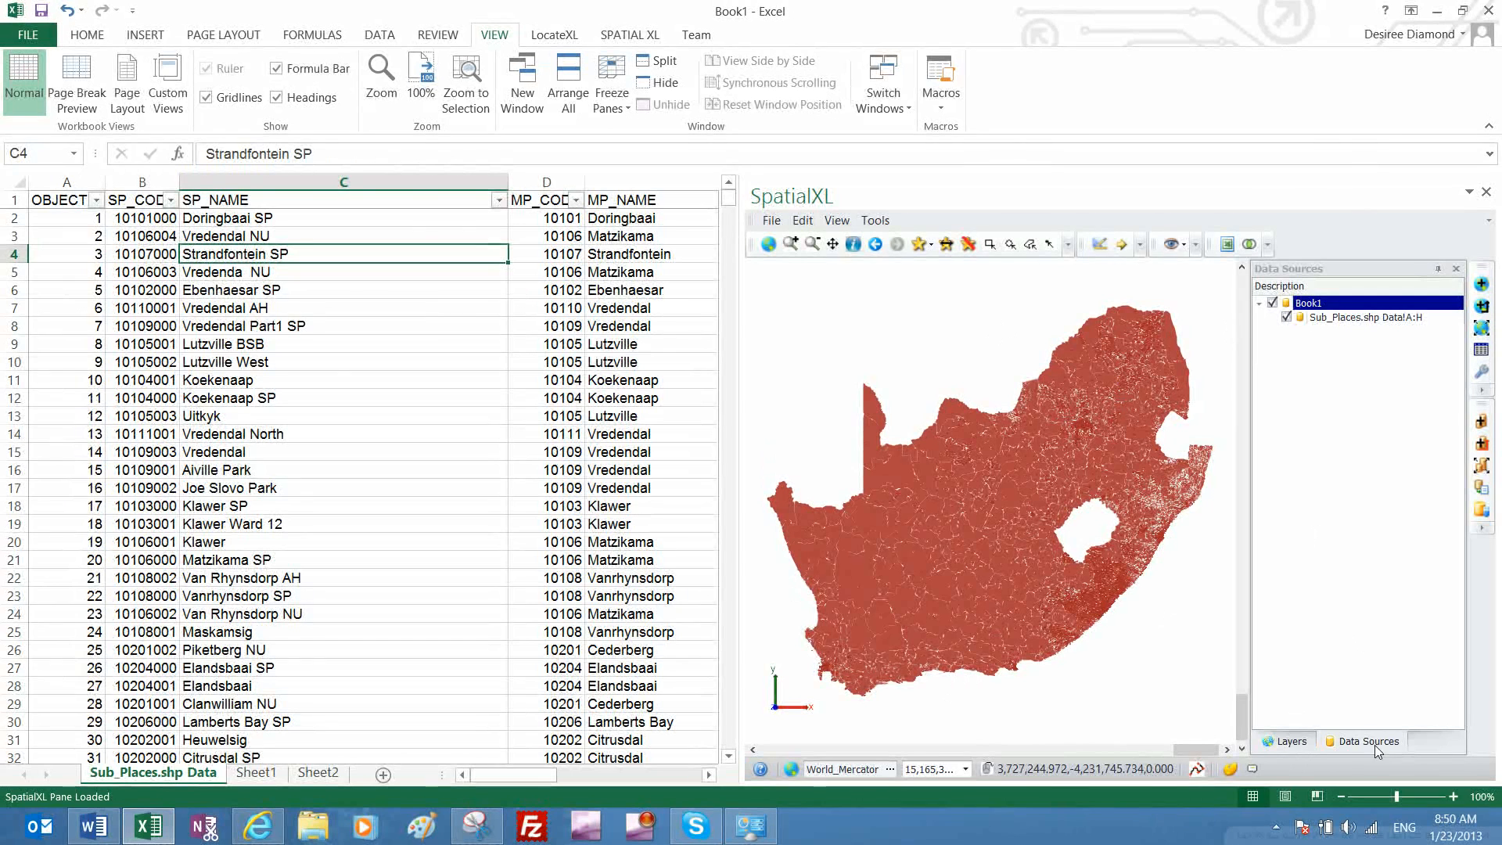
Set the Sub_Places.shp layer's colour to light blue (141, 179, 226) and its selected colour to yellow (255, 255, 0)
left_click(1287, 744)
left_click(1337, 305)
right_click(1337, 311)
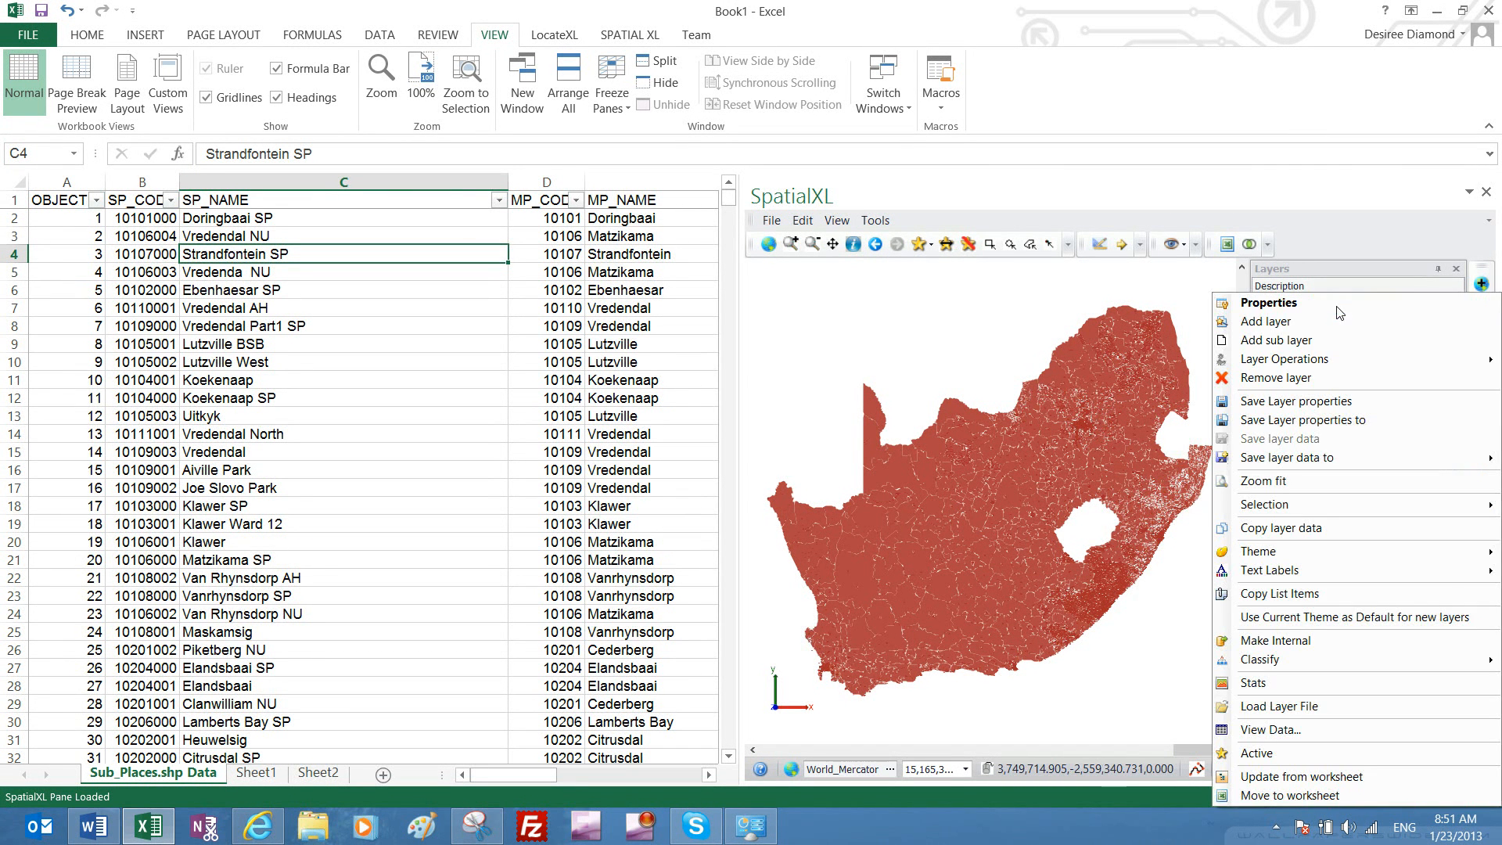
left_click(1280, 311)
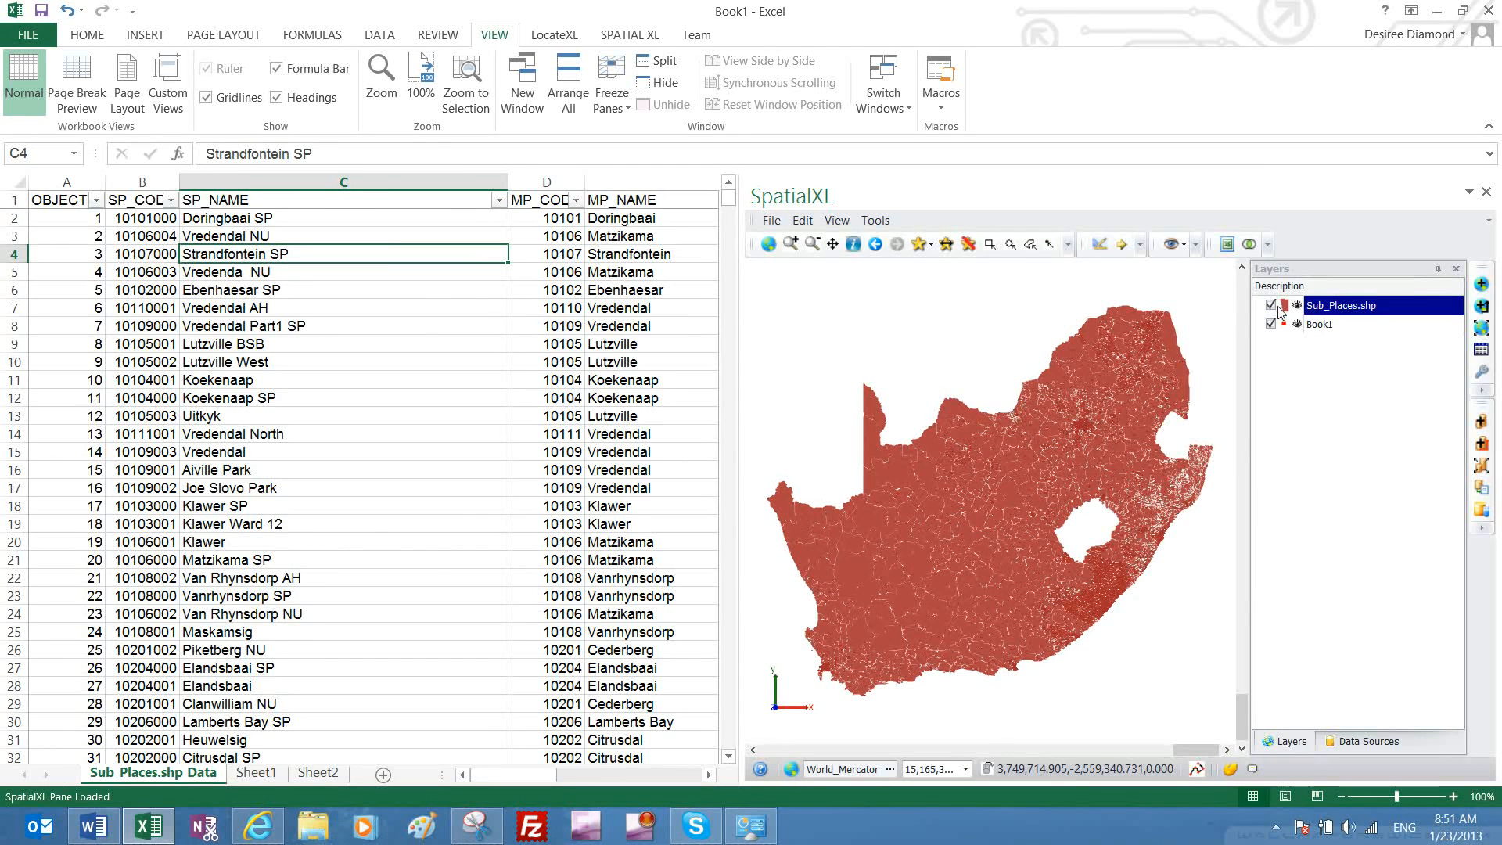
left_click(520, 232)
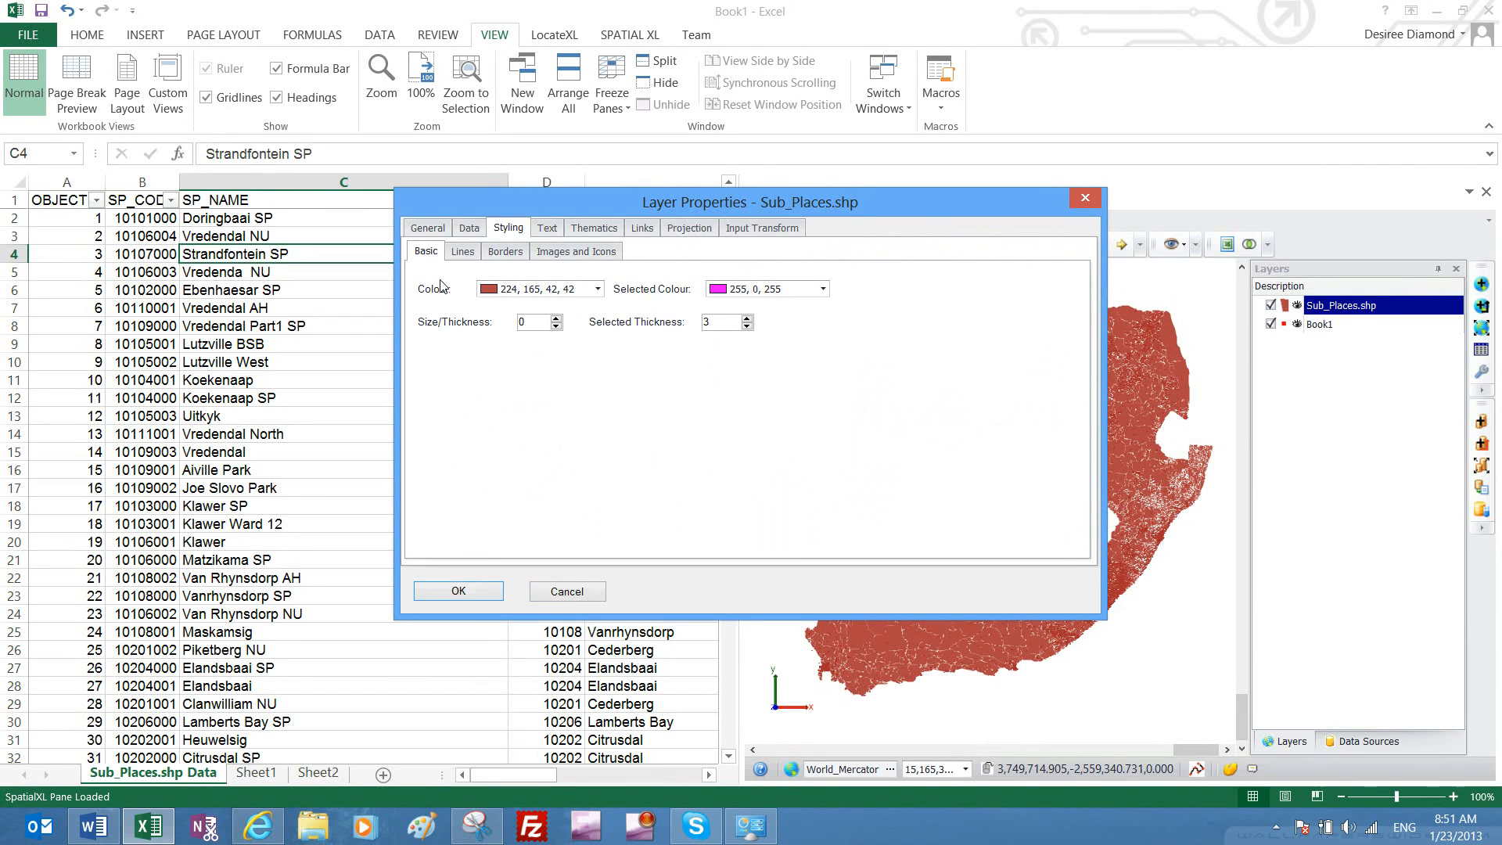
left_click(597, 288)
left_click(551, 402)
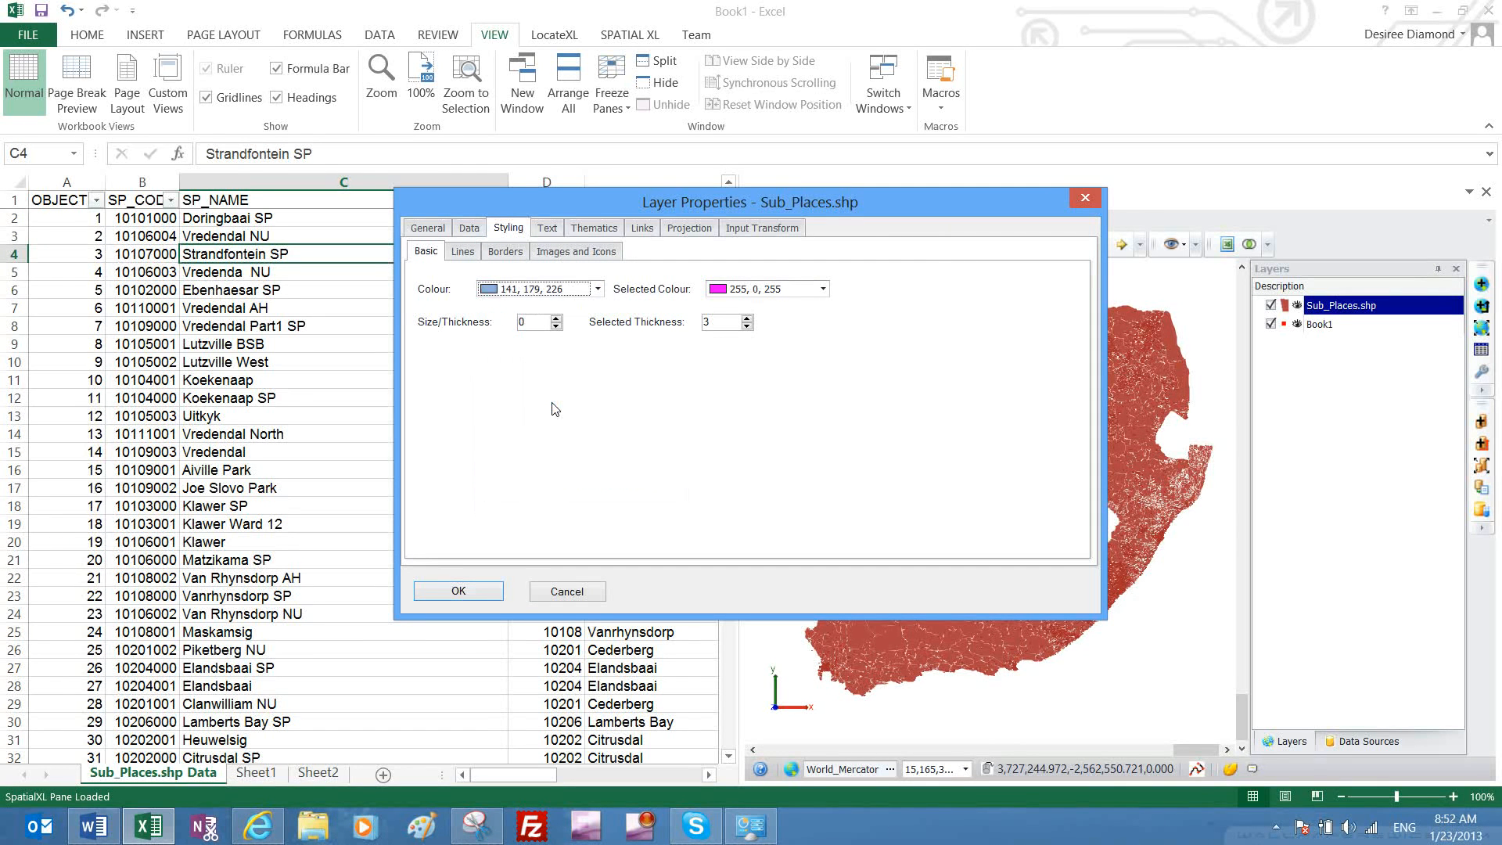
left_click(824, 290)
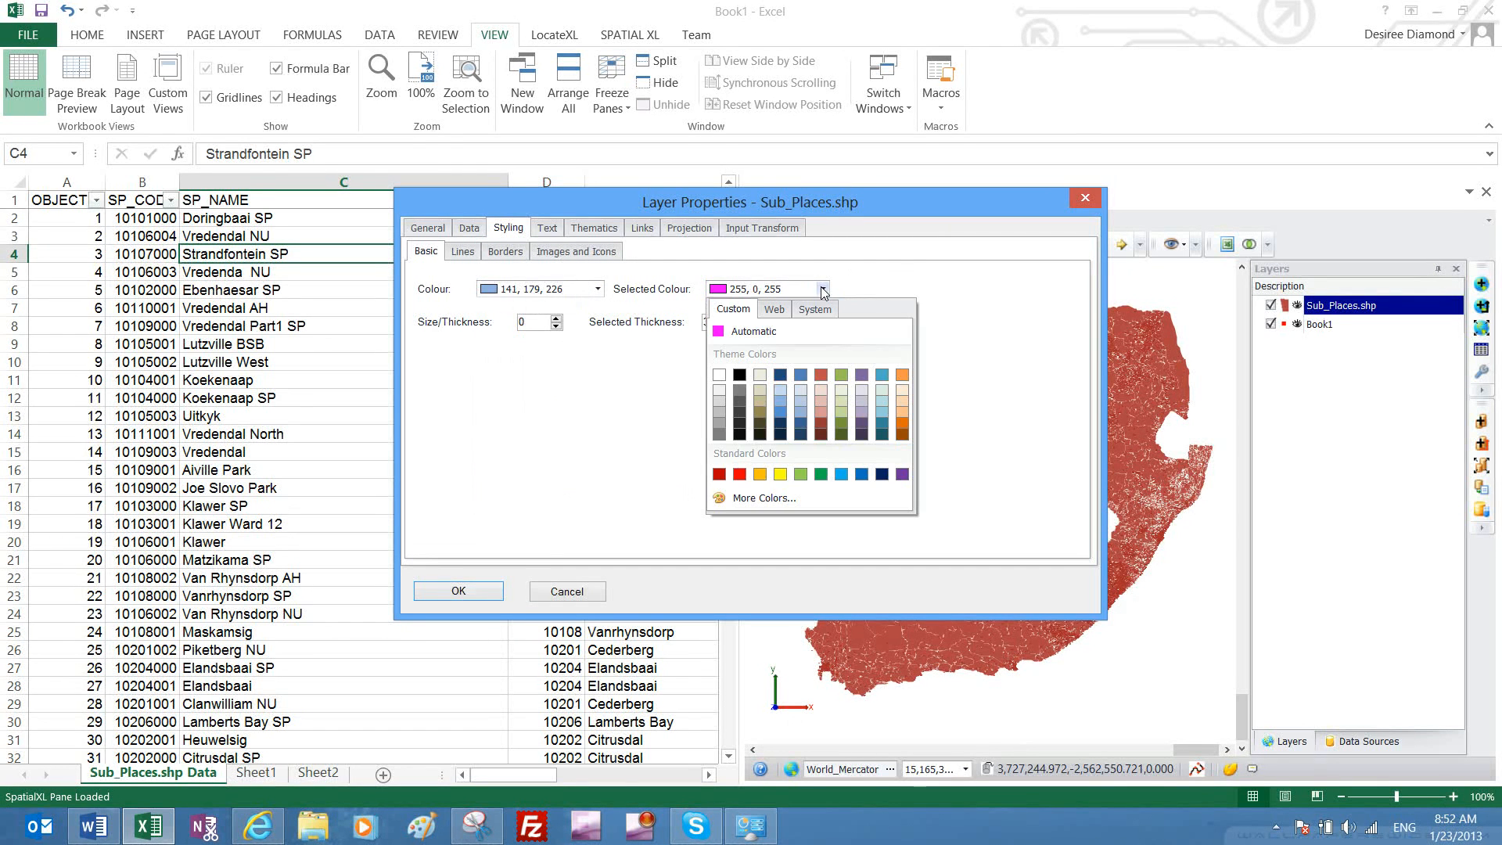
left_click(778, 473)
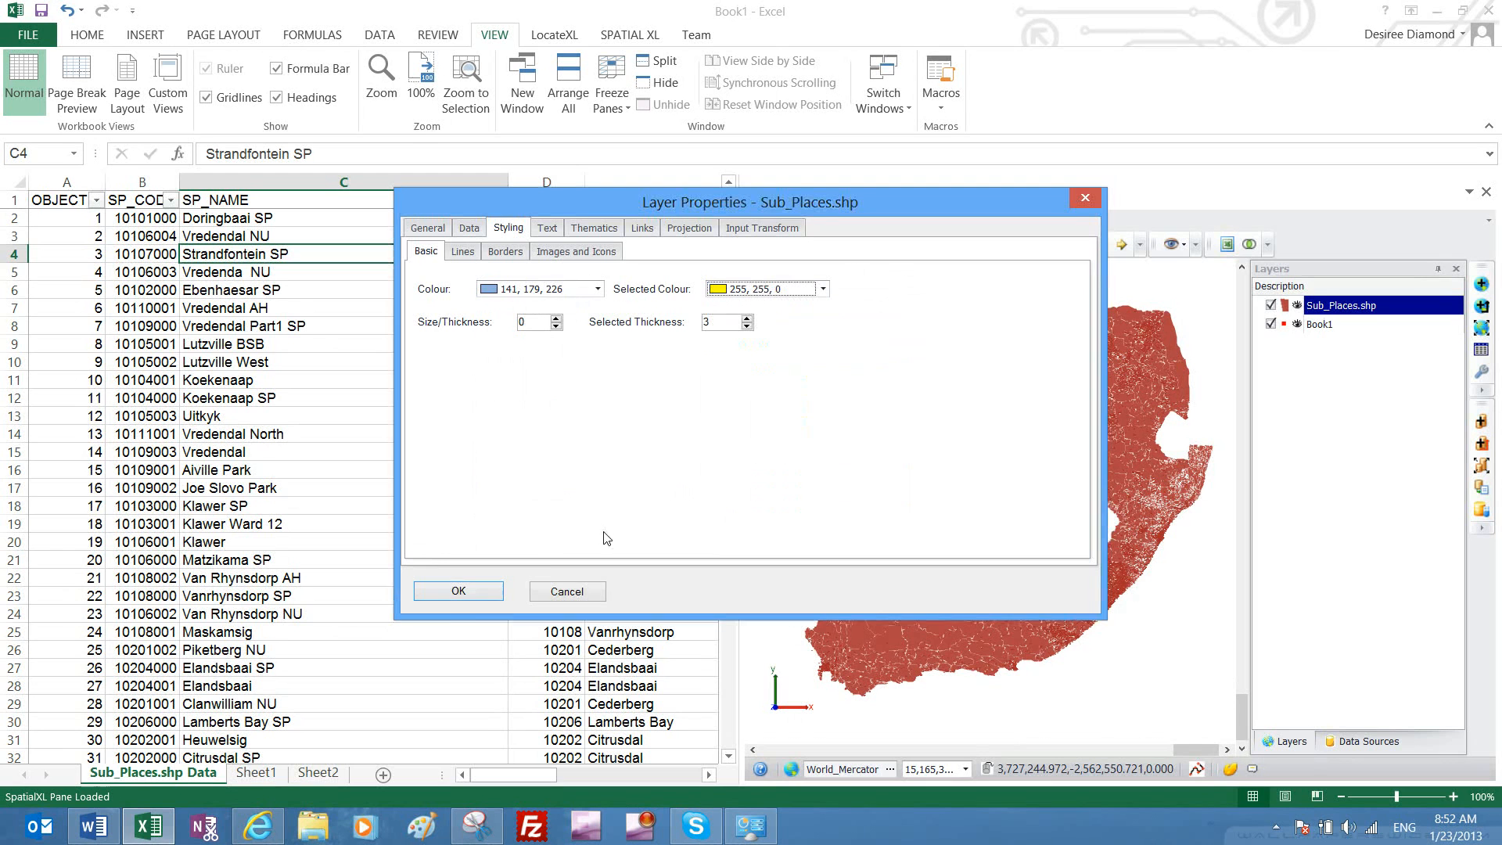
left_click(457, 591)
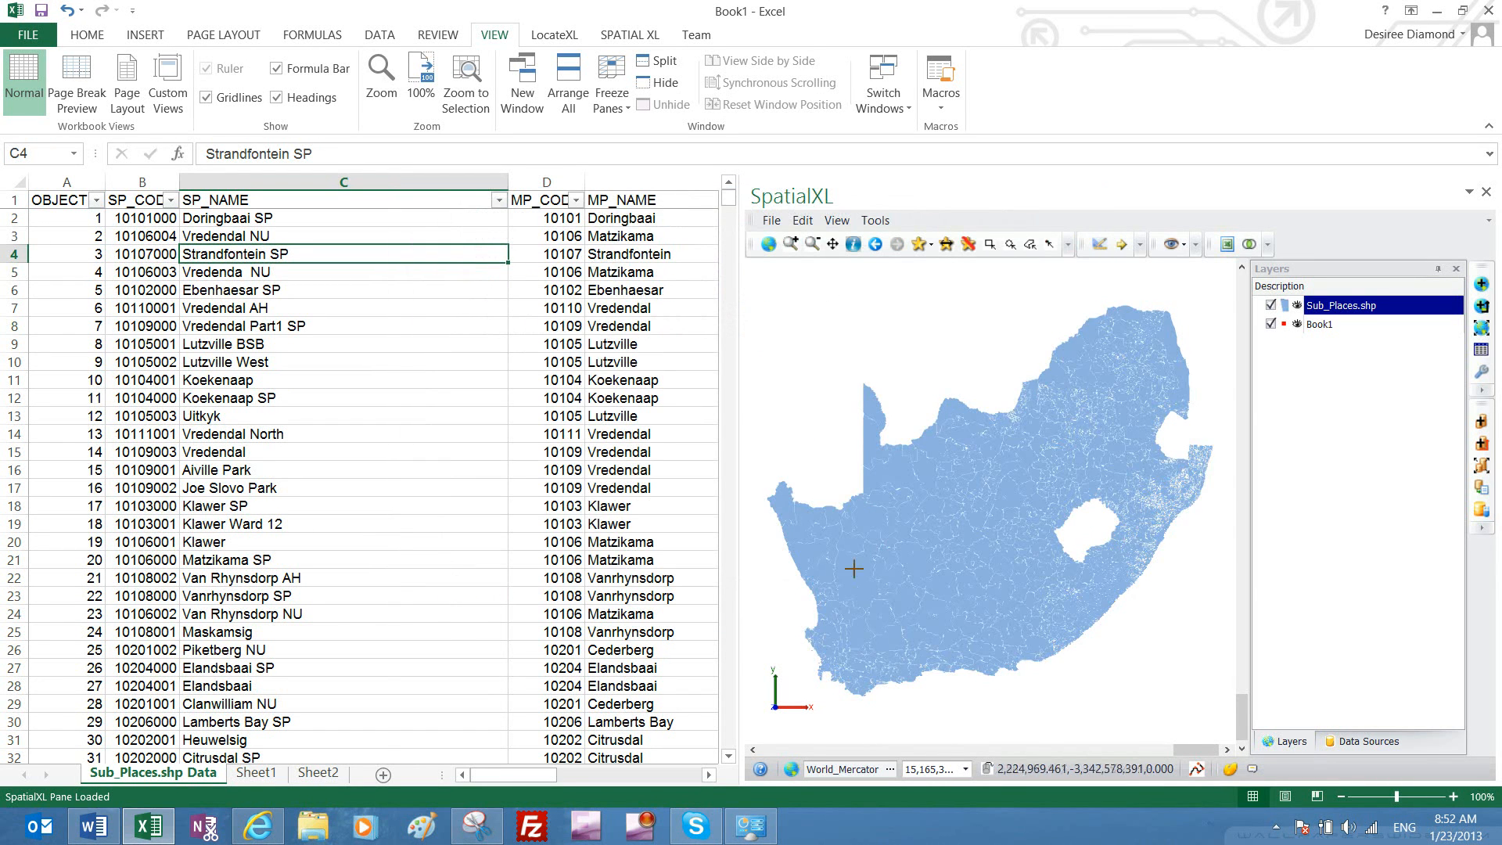
Increase the border thickness in the Sub_Places.shp layer's styling so that grey area outlines are drawn
right_click(1351, 305)
left_click(1290, 303)
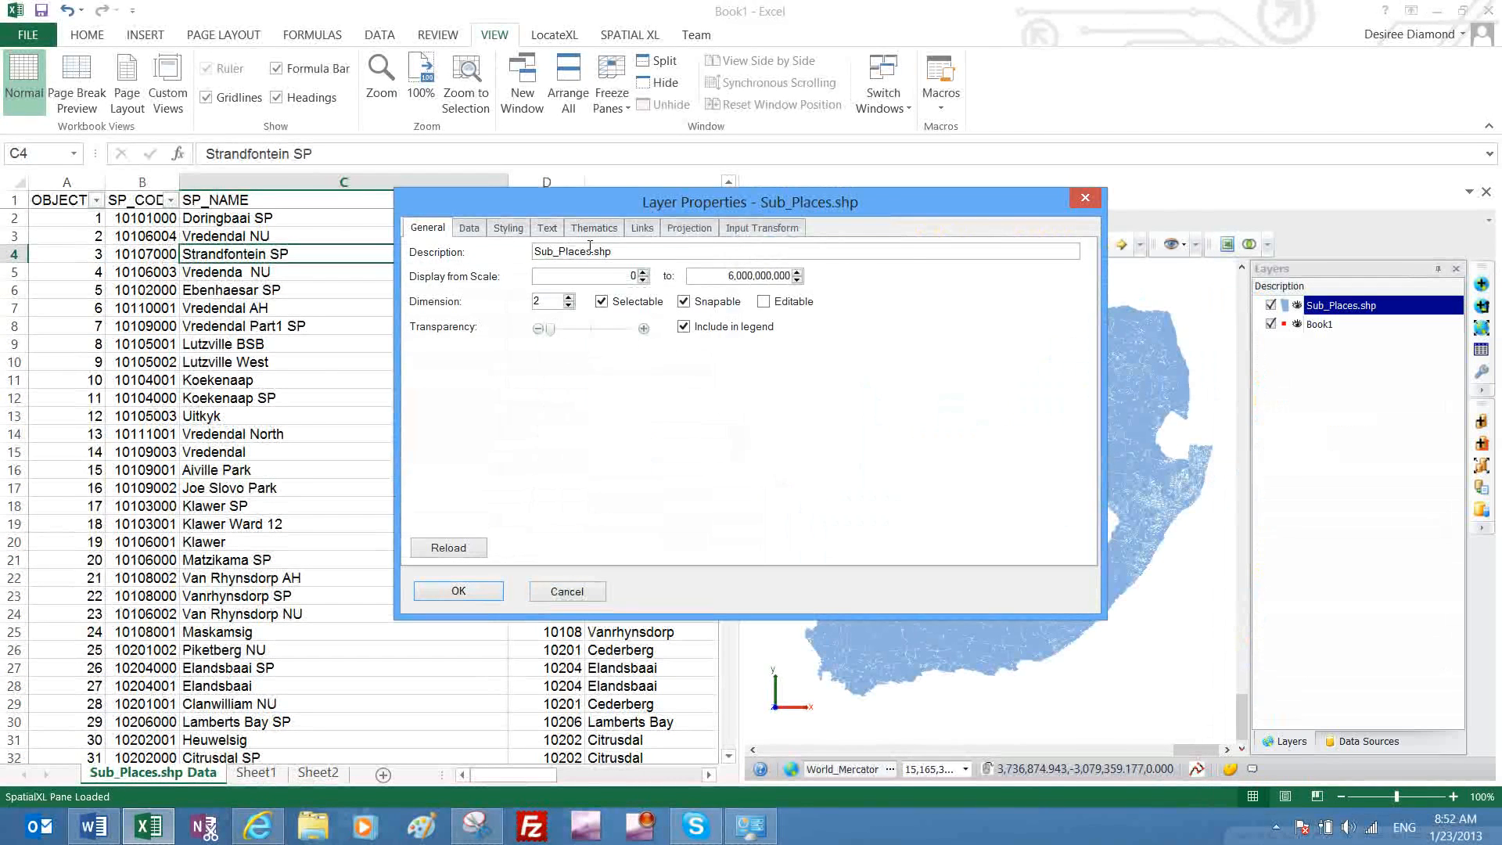
left_click(508, 228)
left_click(506, 253)
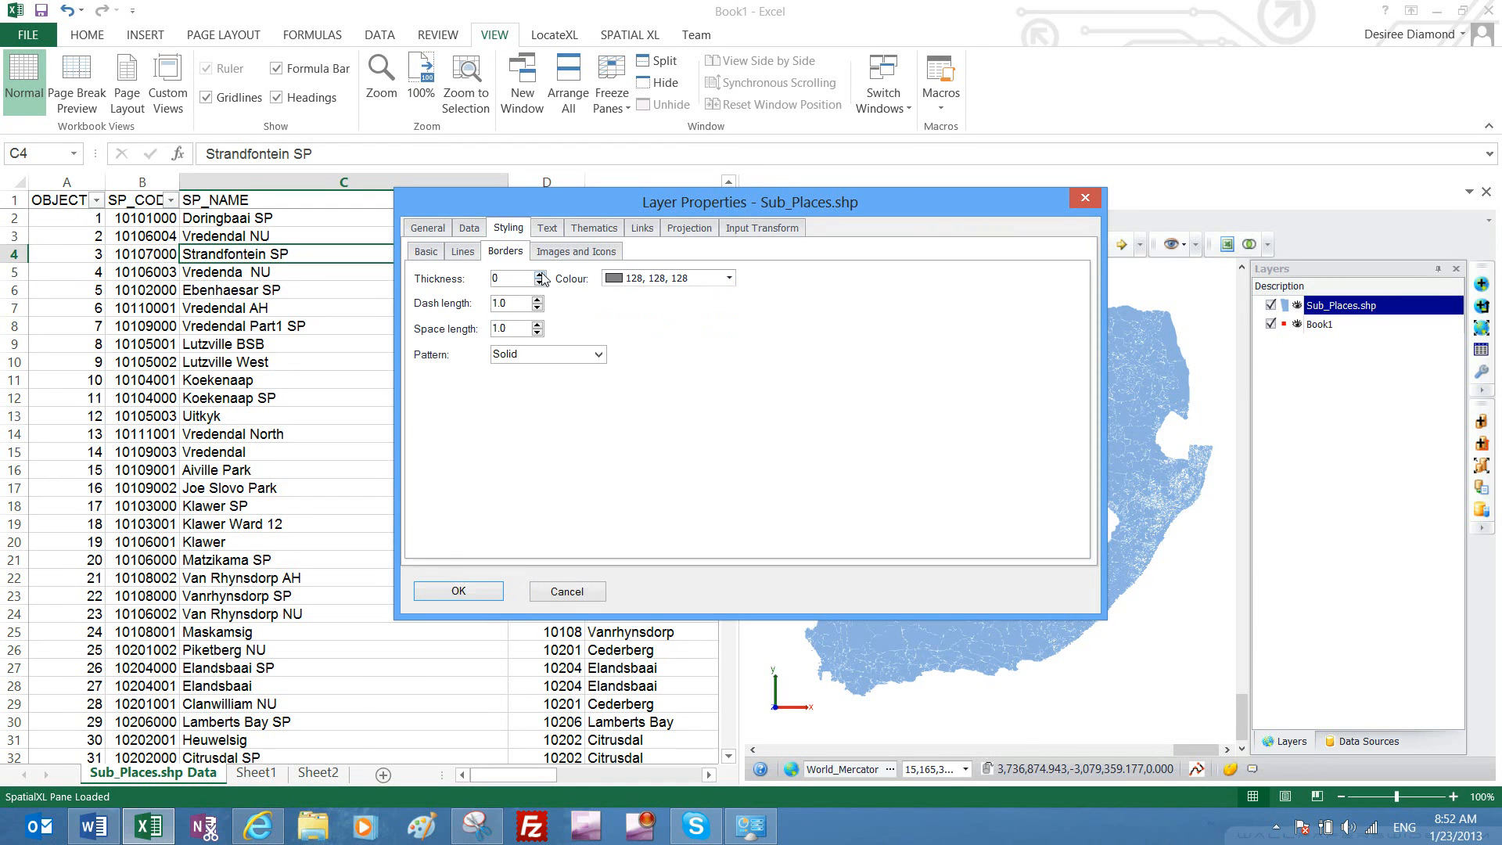
left_click(466, 591)
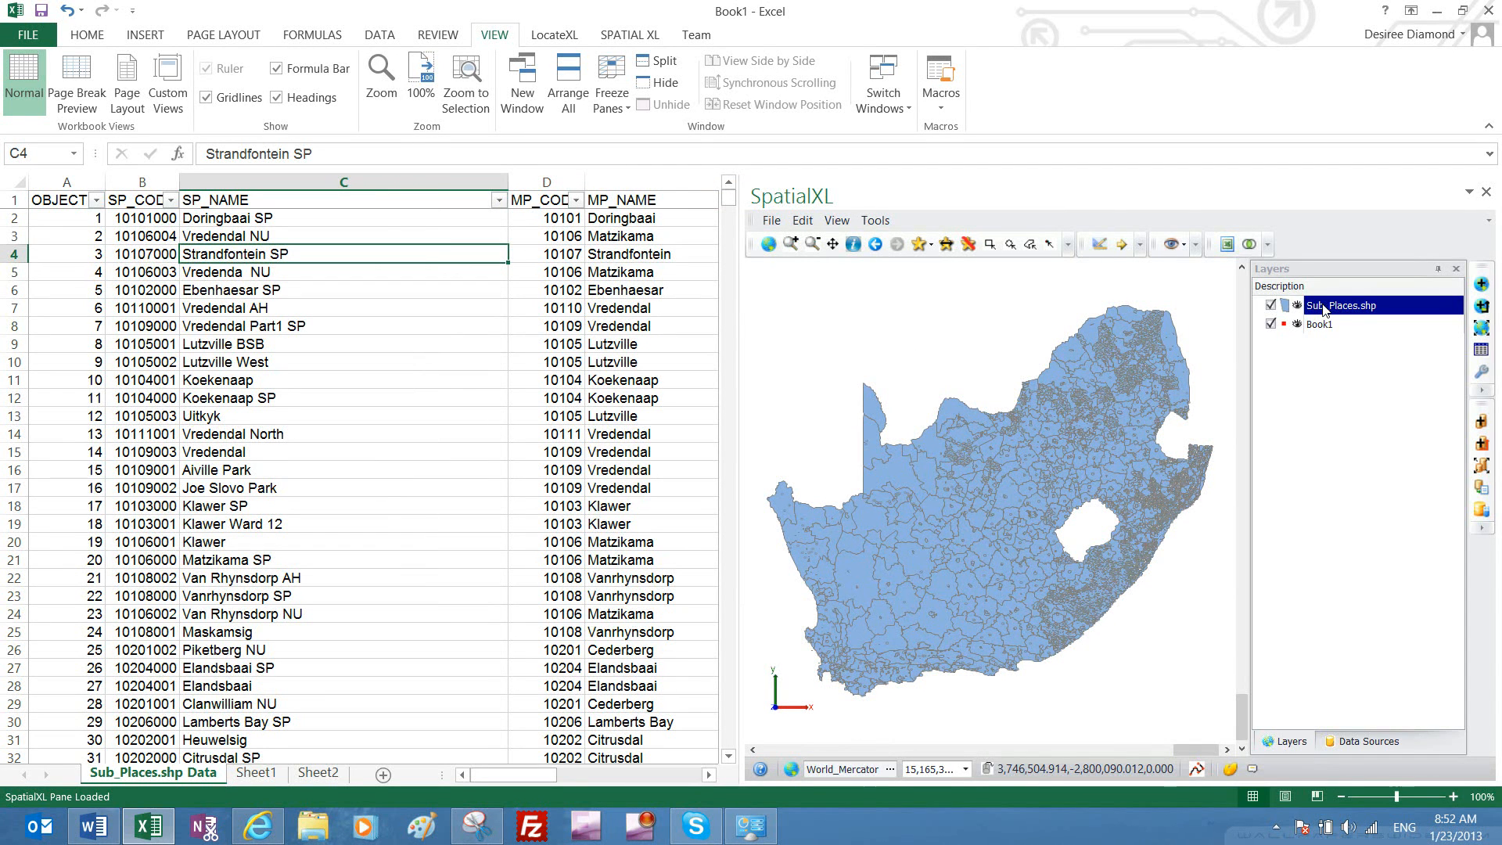
Label the areas of the Sub_Places.shp layer with the SP_NAME field
right_click(1324, 310)
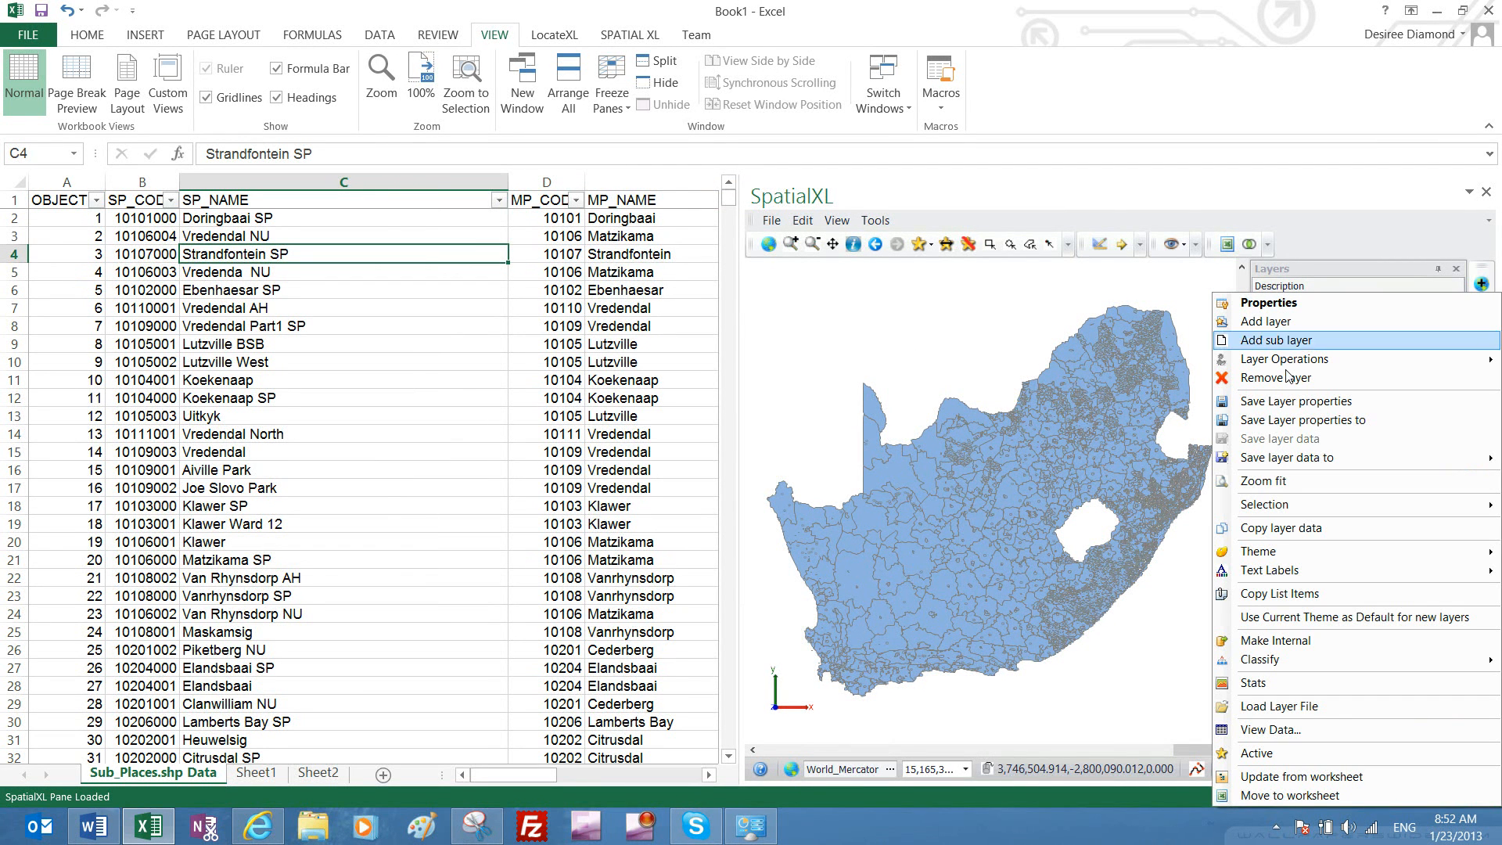
mouse_move(1288, 578)
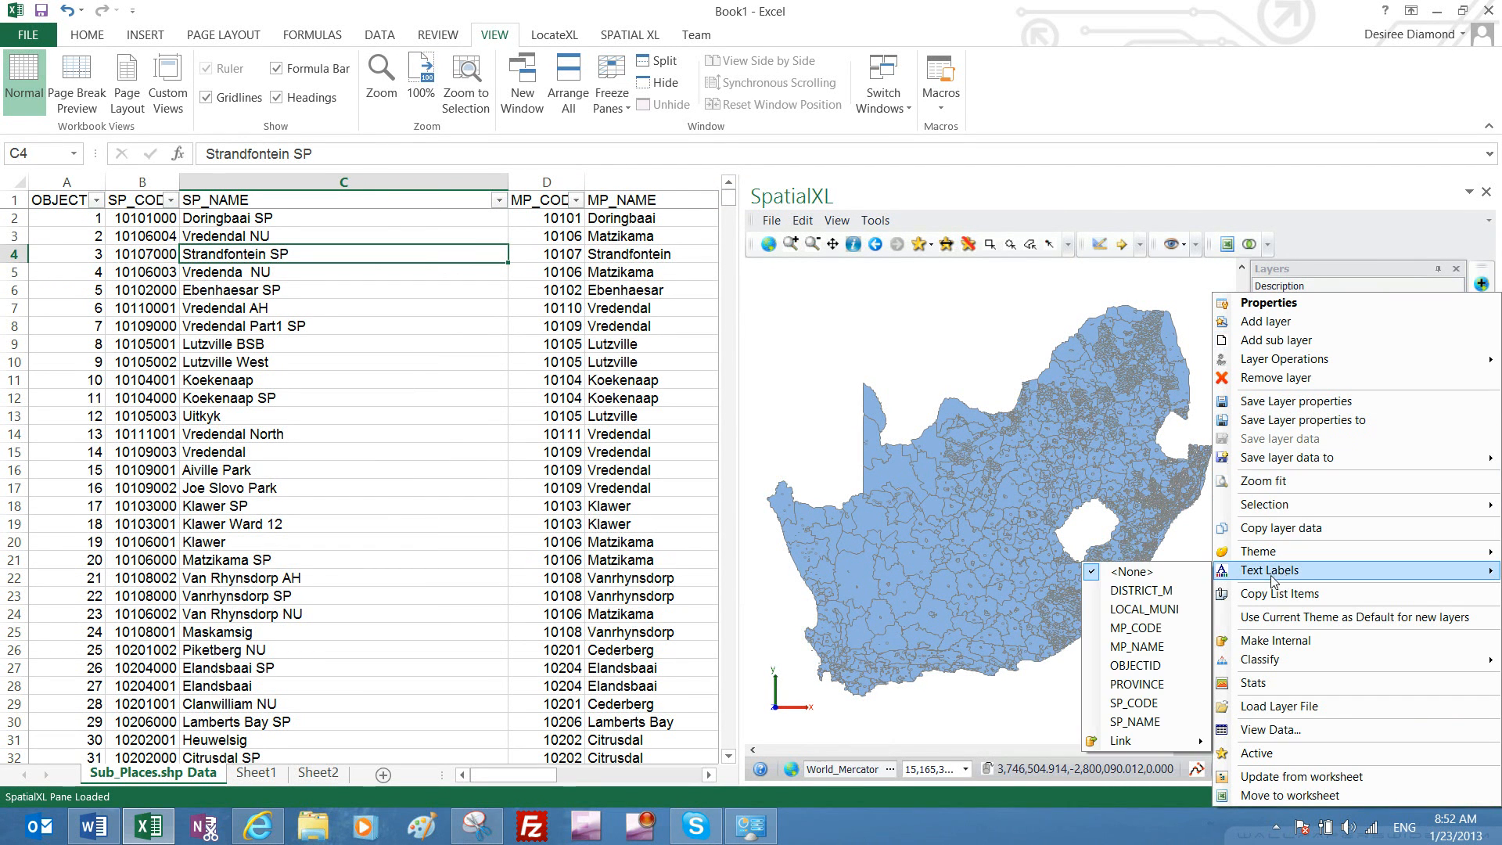
left_click(1135, 721)
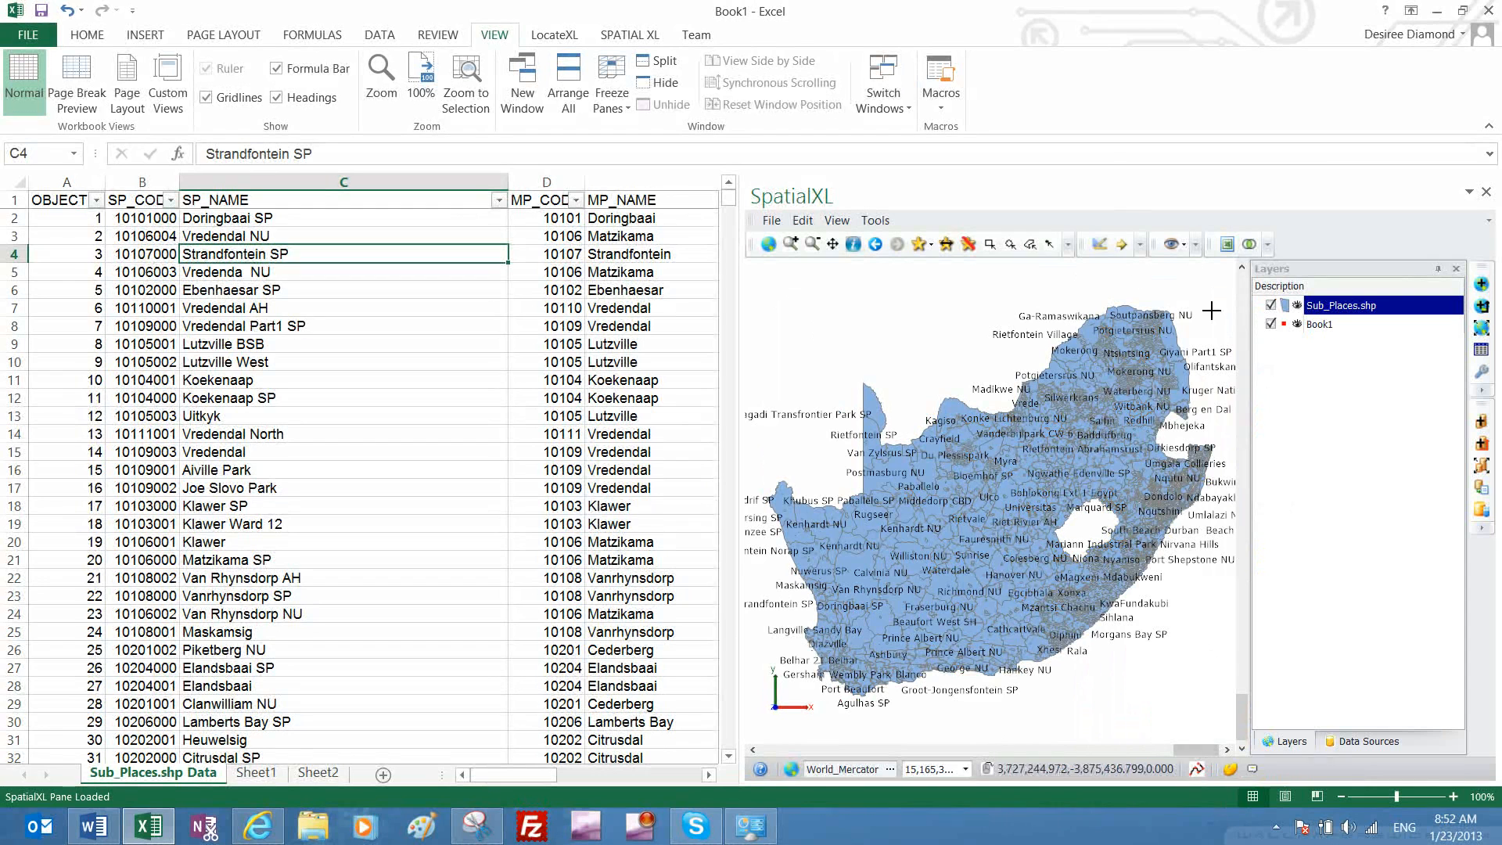
left_click(297, 308)
left_click(289, 396)
left_click(94, 386)
left_click(259, 383)
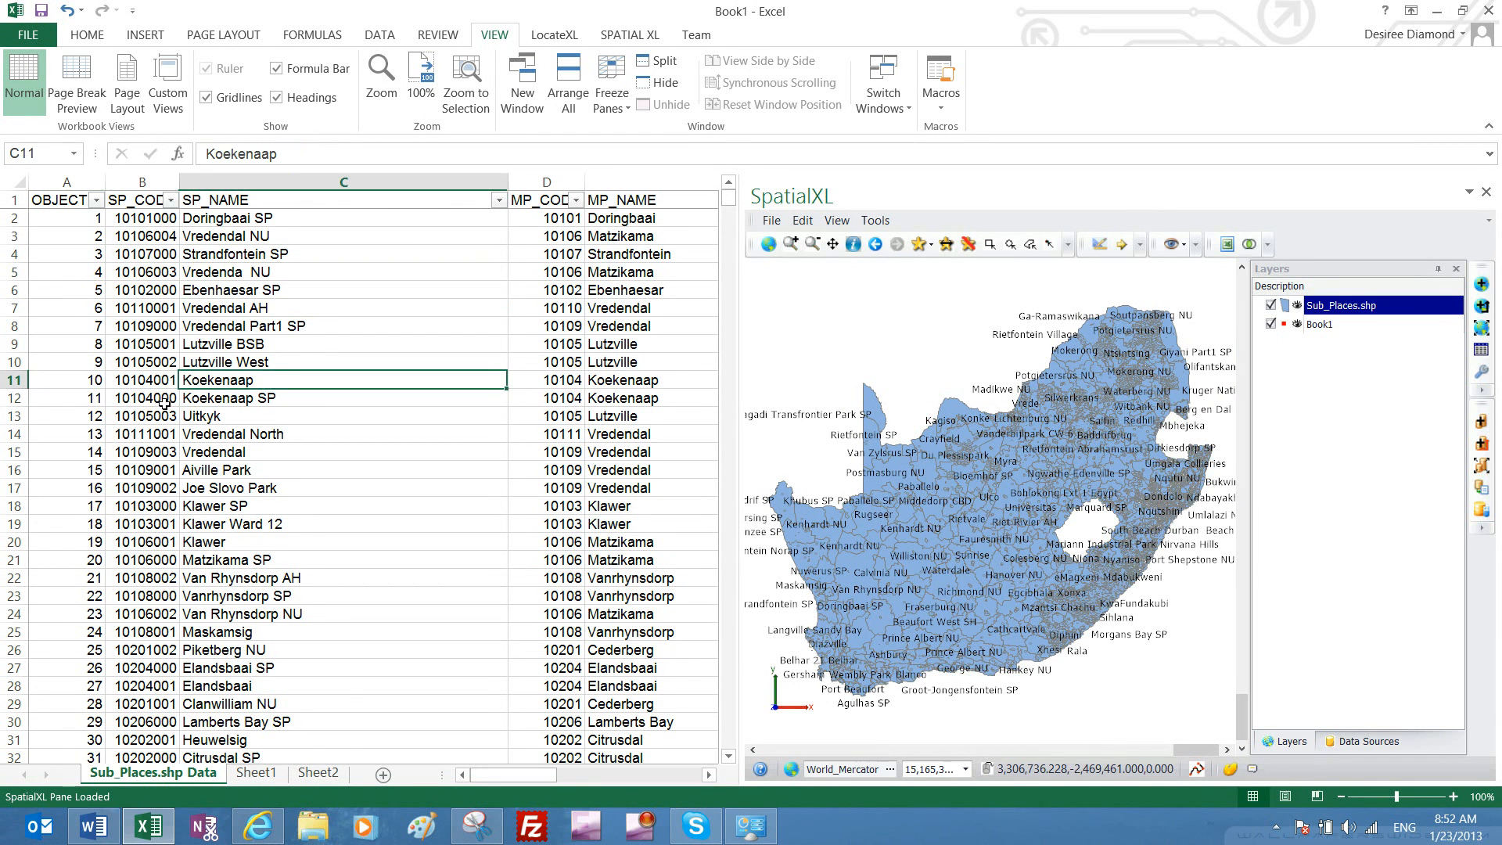
left_click(143, 416)
Zoom the map to the Lutzville BSB record in cell C9 and highlight that area
left_click(632, 36)
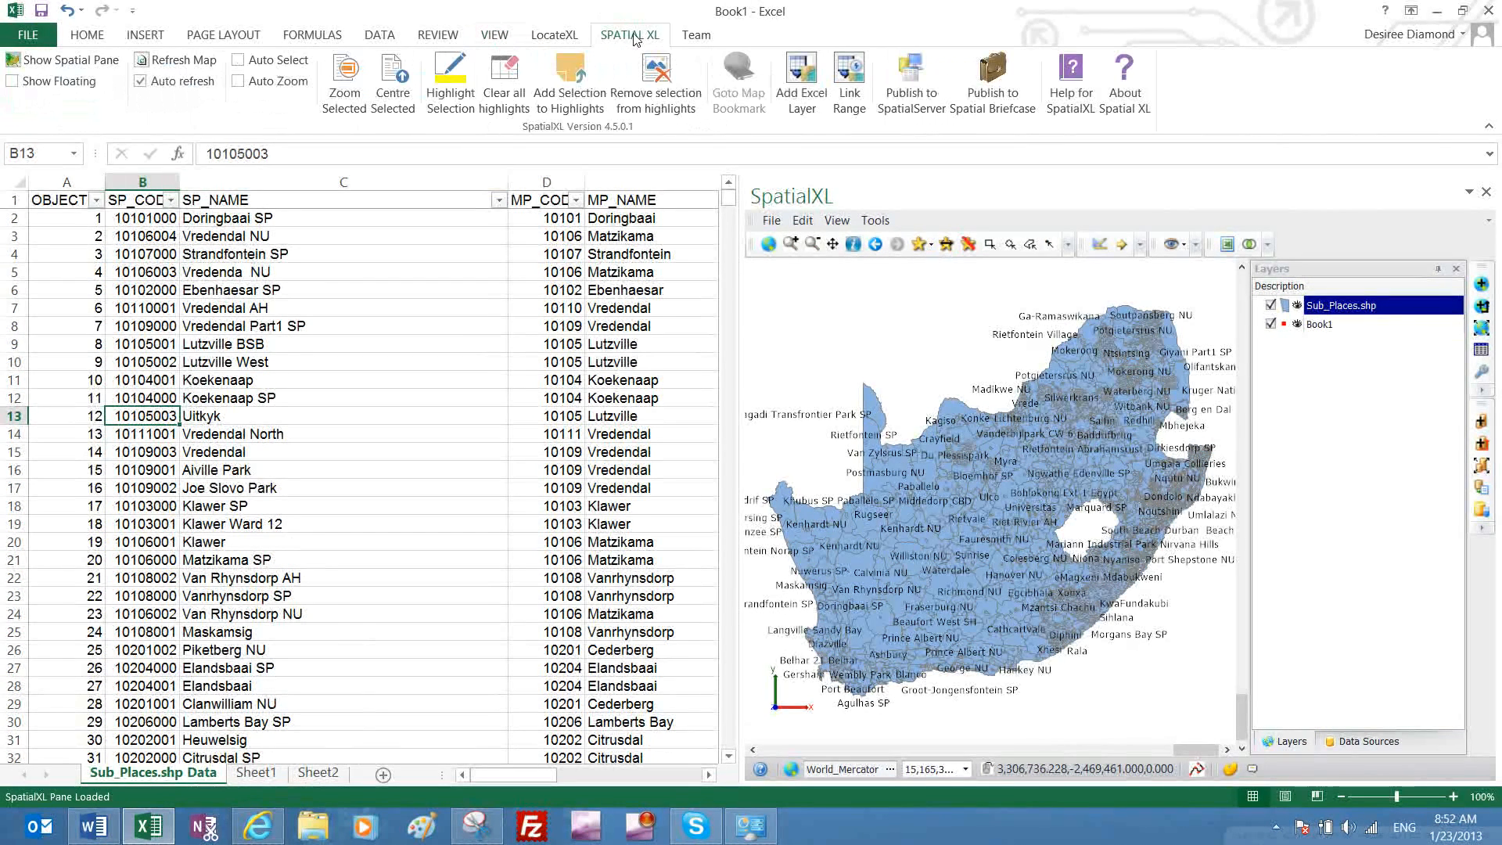
left_click(226, 343)
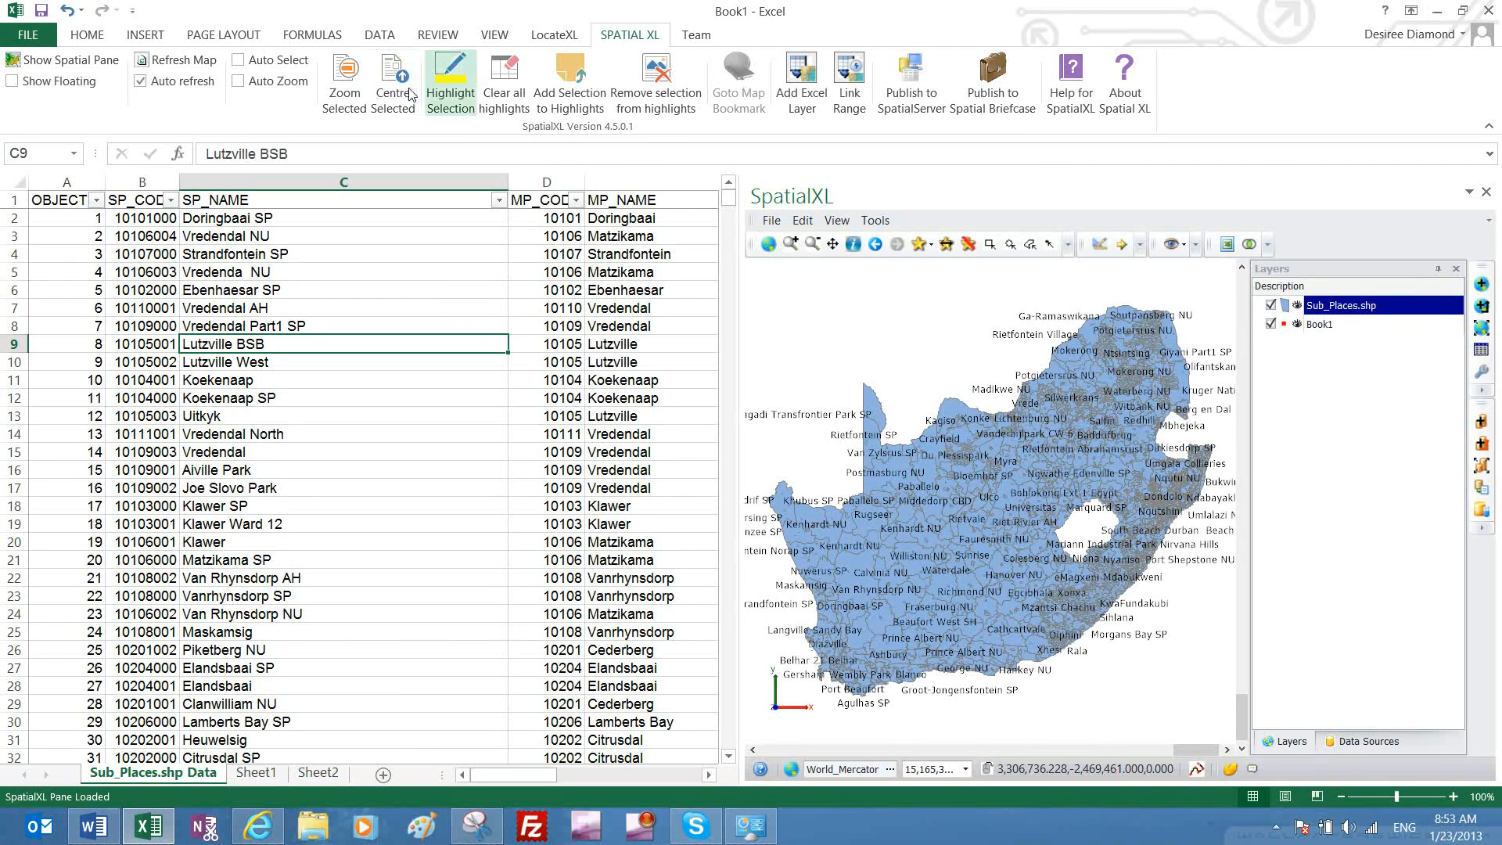
left_click(344, 98)
left_click(450, 86)
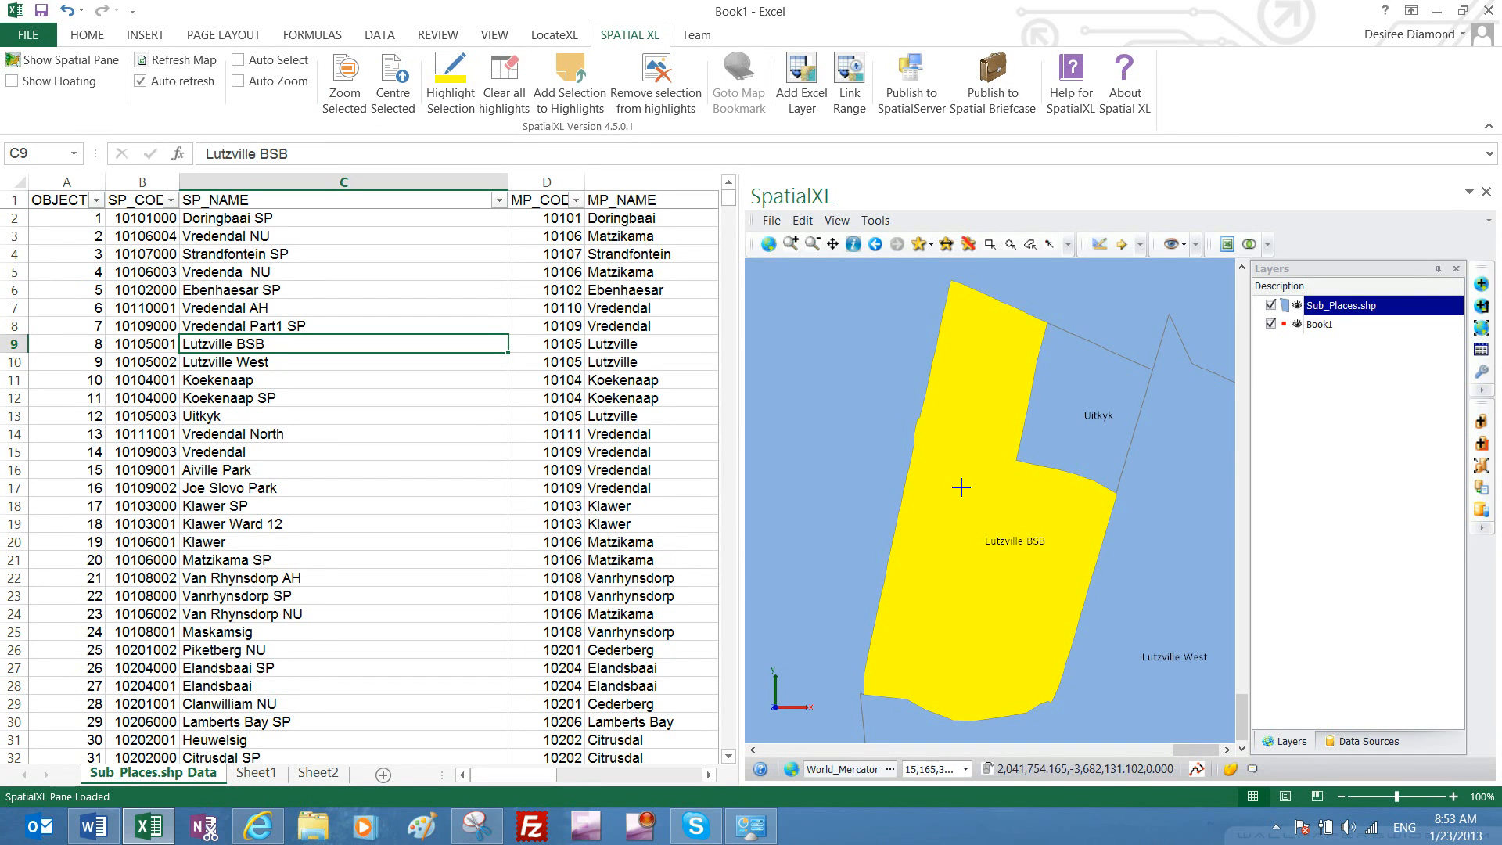
scroll(965, 487, "down", 3)
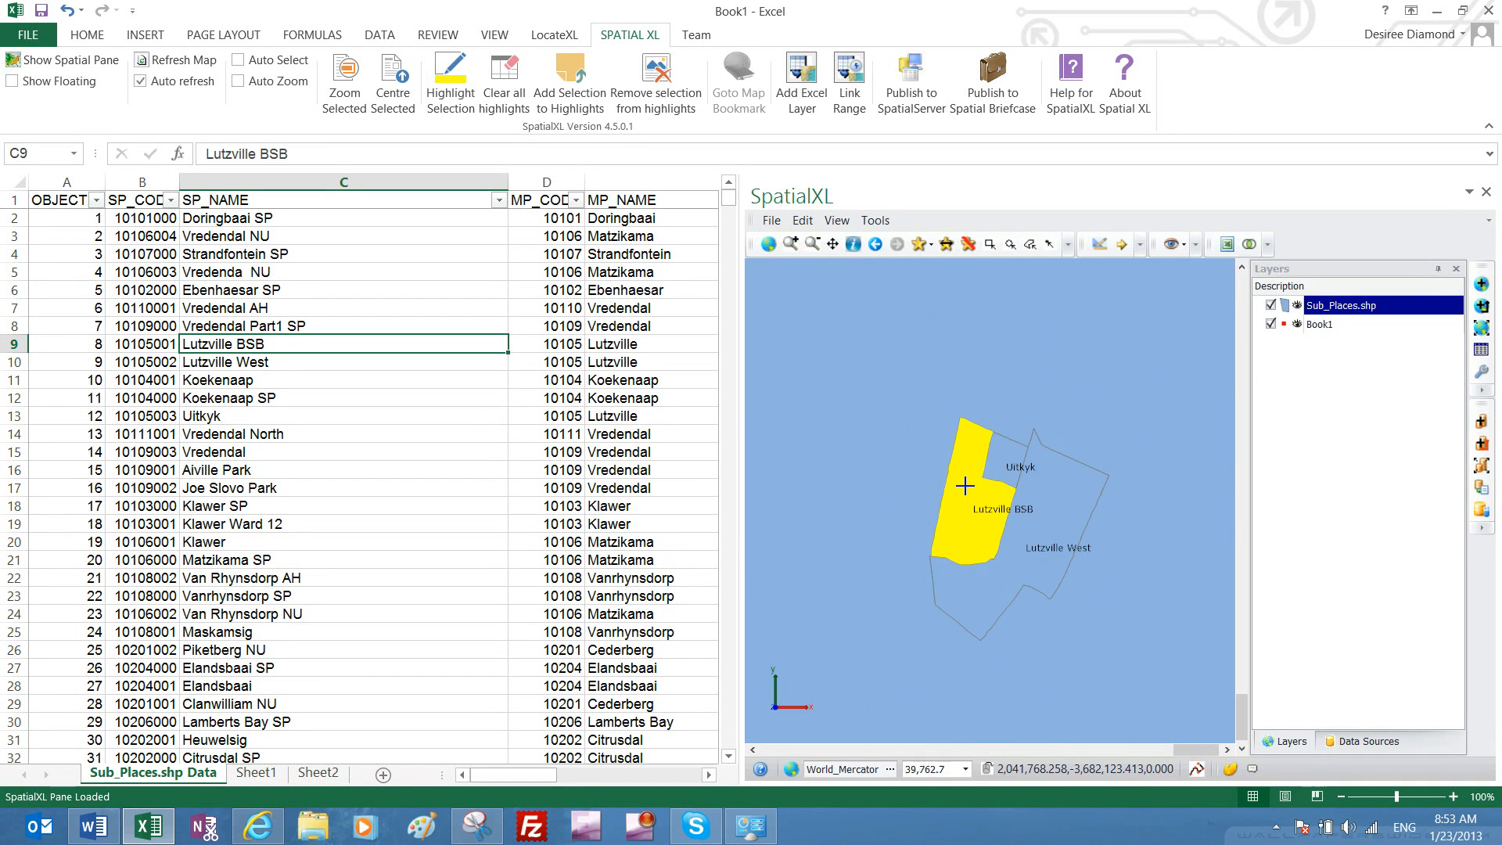
scroll(964, 487, "down", 8)
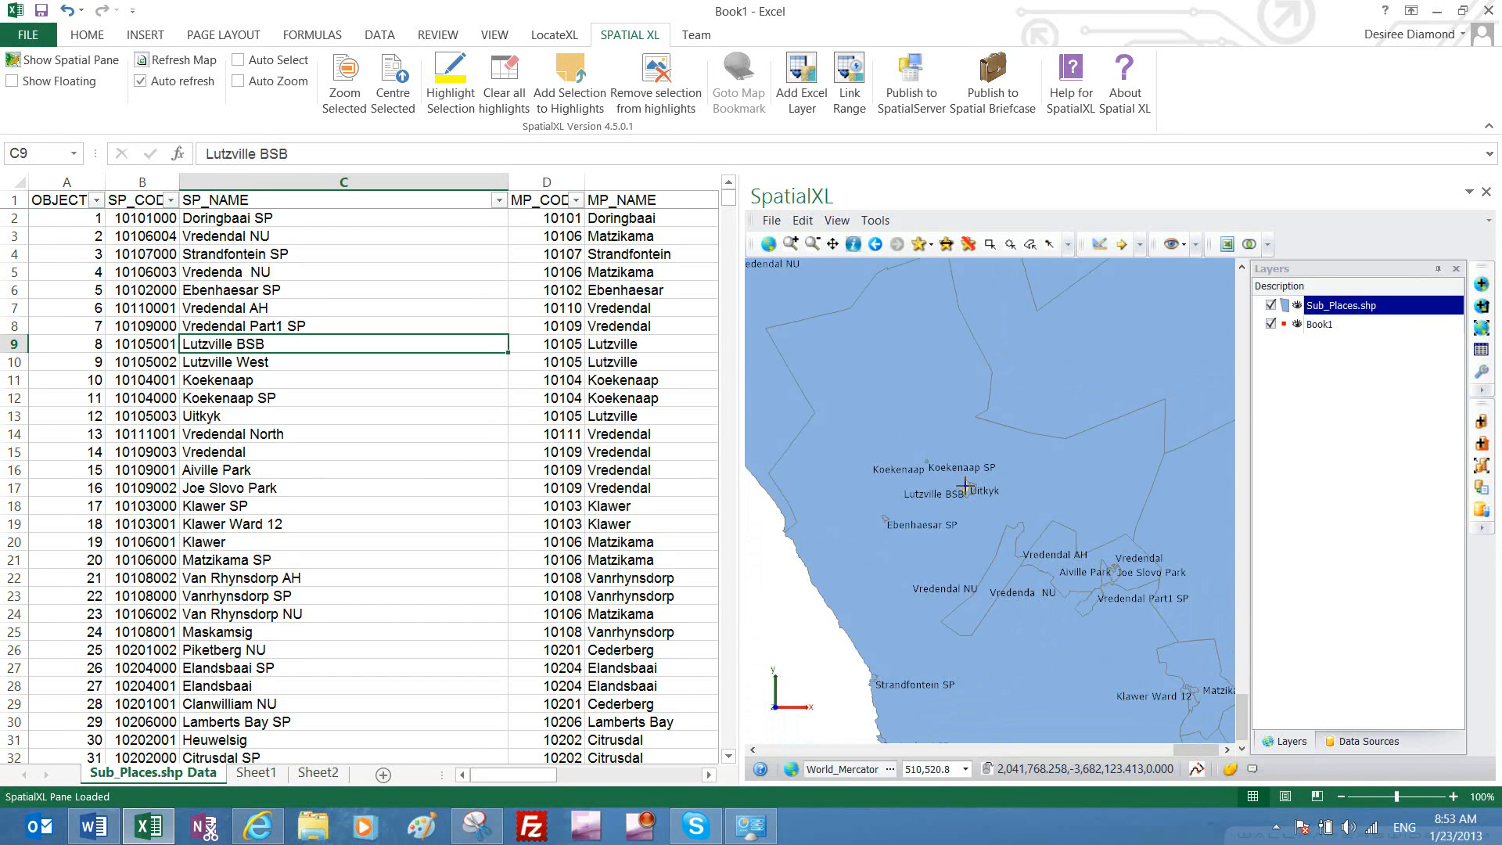
Turn on Auto Select and Auto Zoom so the map follows the selected worksheet record
scroll(965, 485, "down", 4)
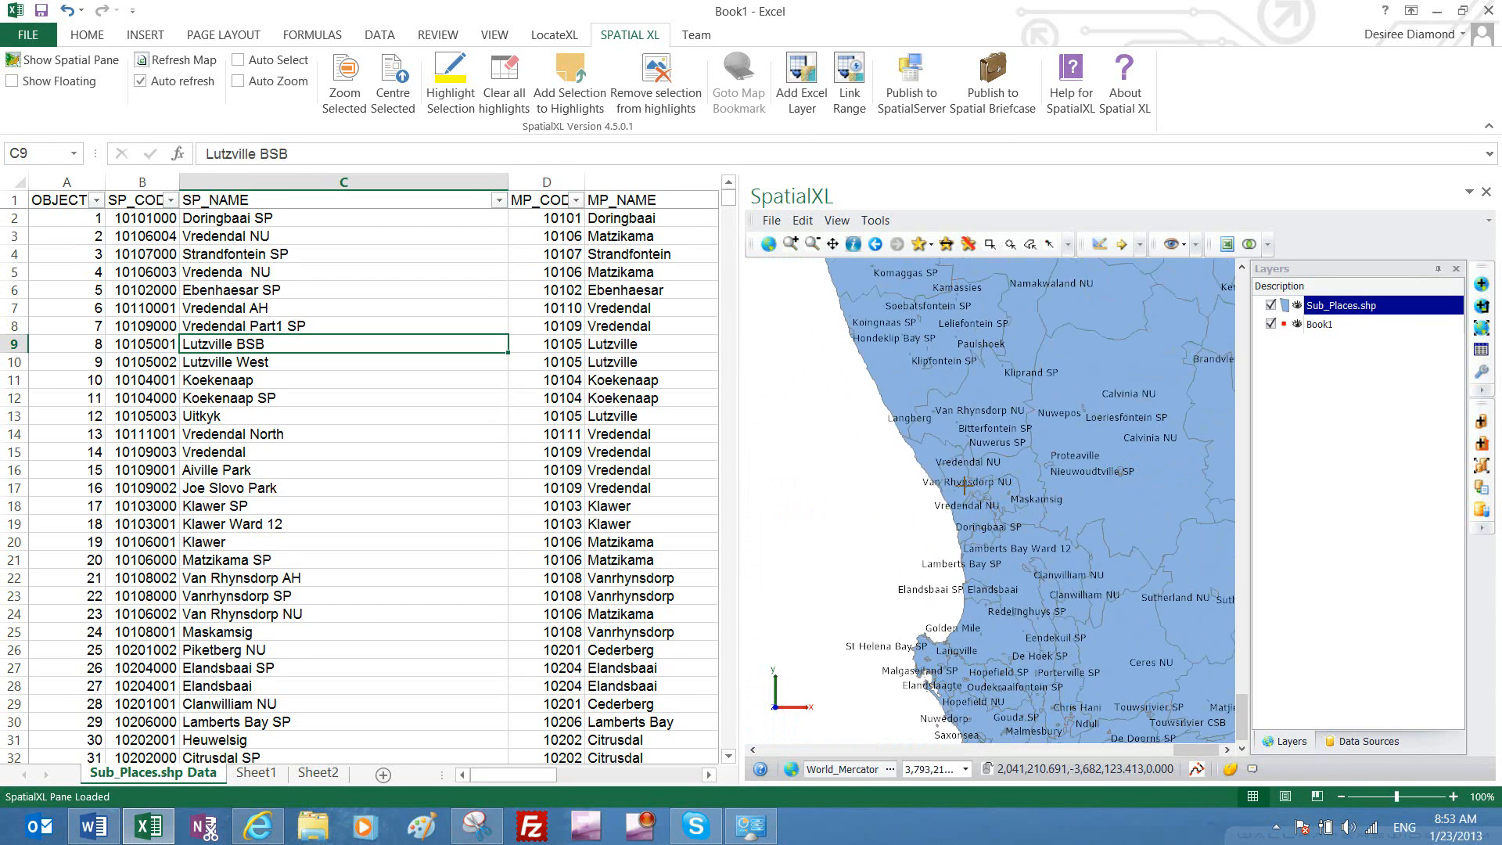
scroll(965, 487, "down", 2)
left_click(235, 381)
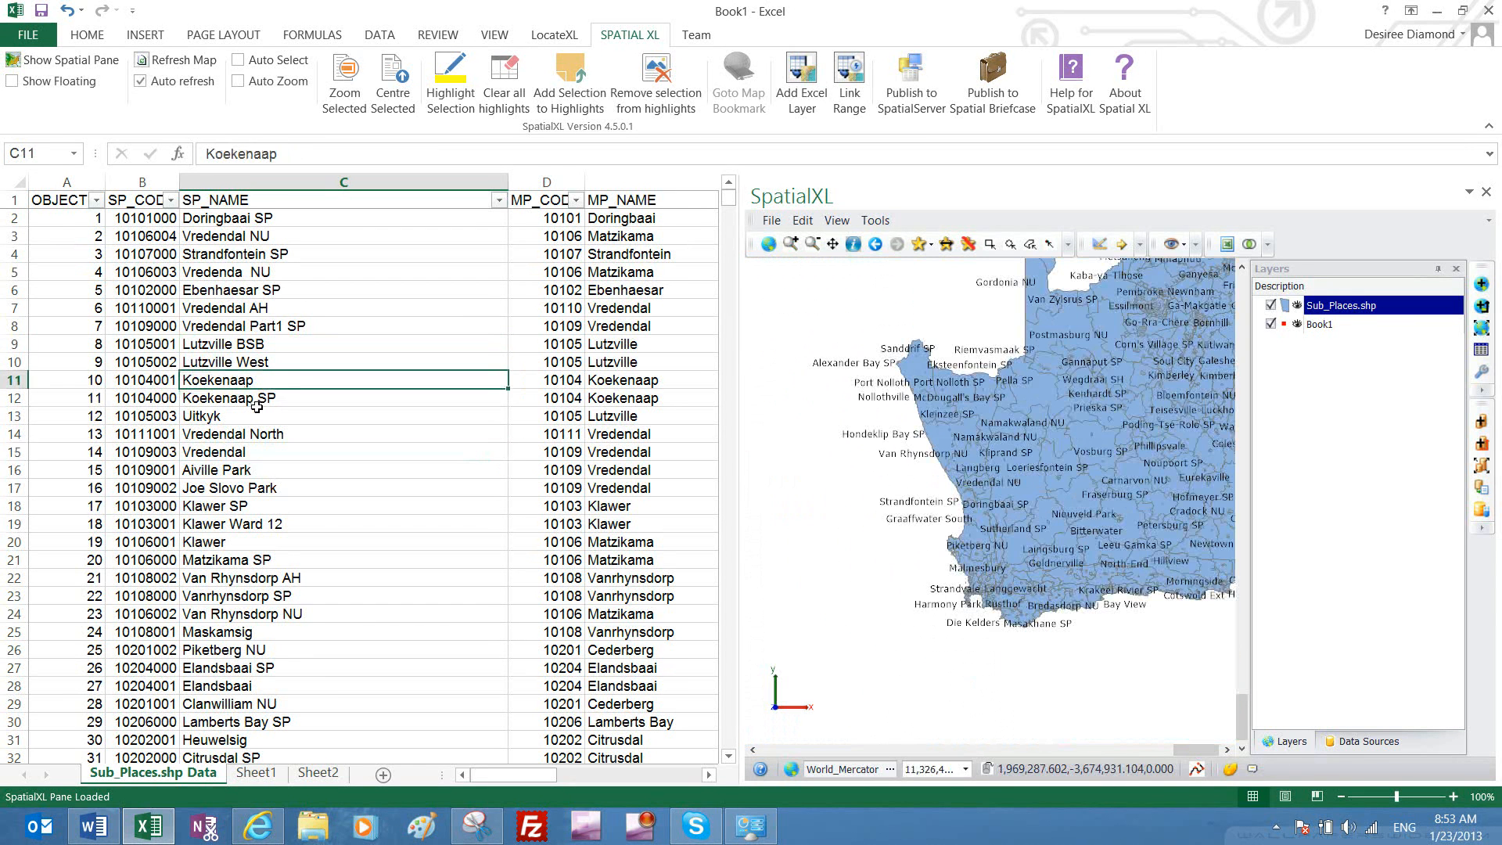
left_click(256, 63)
Select several SP_NAME records, including Vredendal Part1 SP, Heuwelsig, Parker's Town and Moorreesburg NU, to view each area on the map
left_click(249, 325)
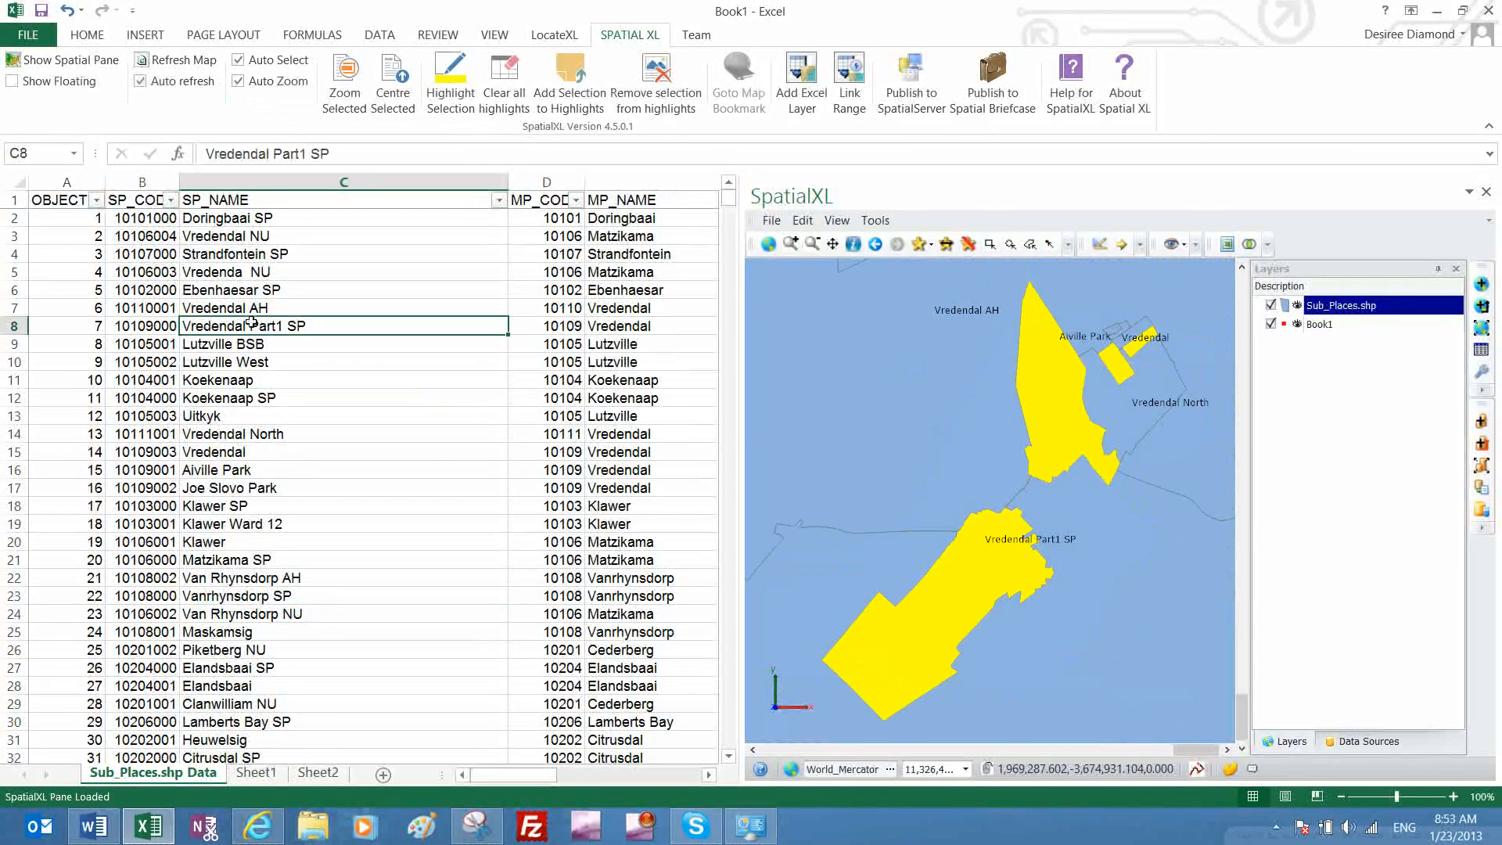
left_click(255, 485)
scroll(354, 556, "down", 4)
left_click(305, 526)
scroll(305, 526, "down", 4)
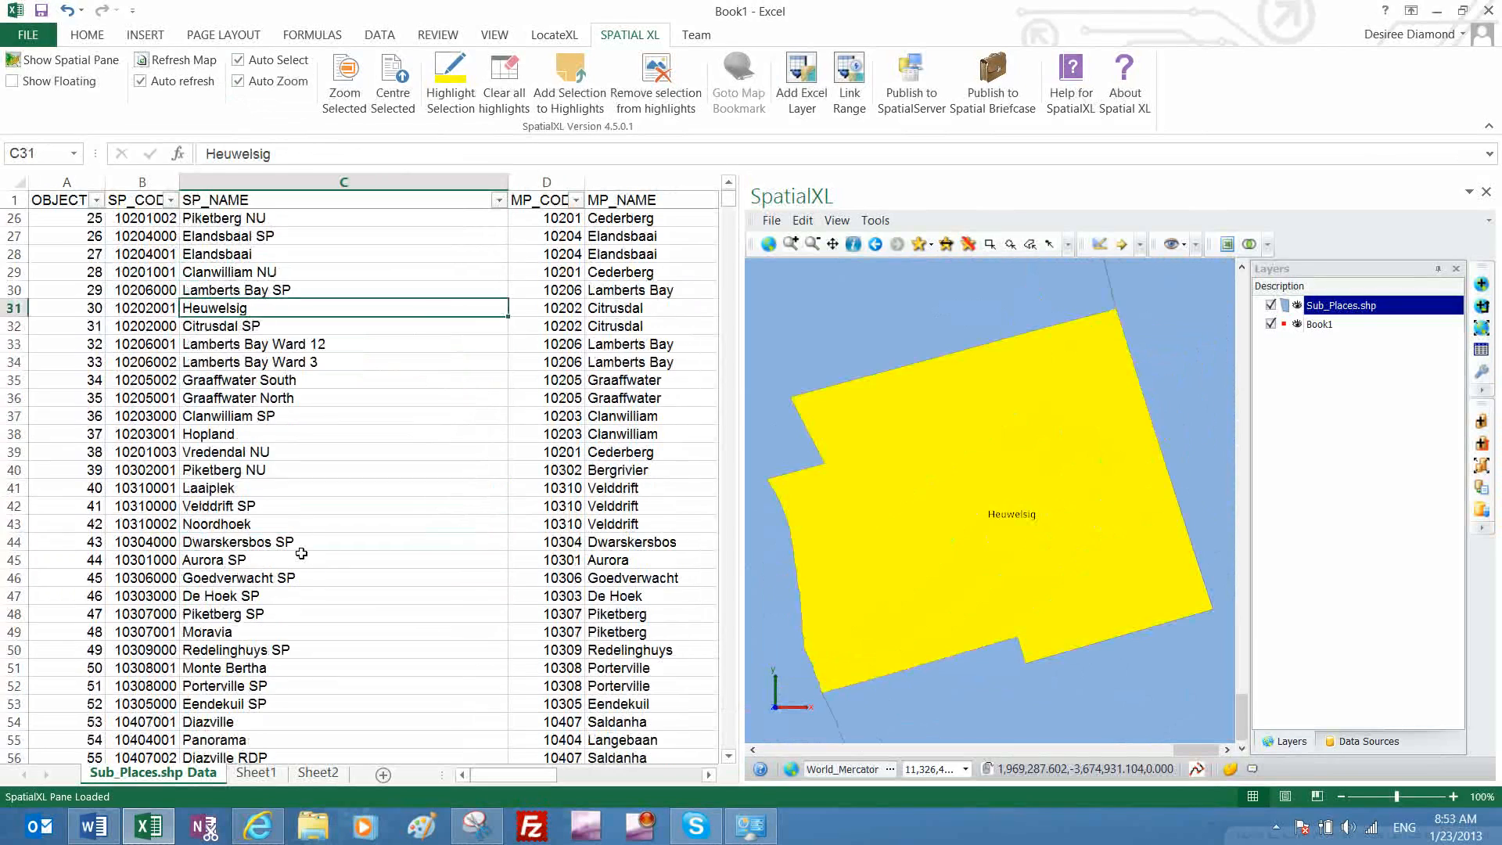
left_click(301, 553)
scroll(301, 552, "down", 6)
left_click(301, 548)
scroll(302, 548, "down", 10)
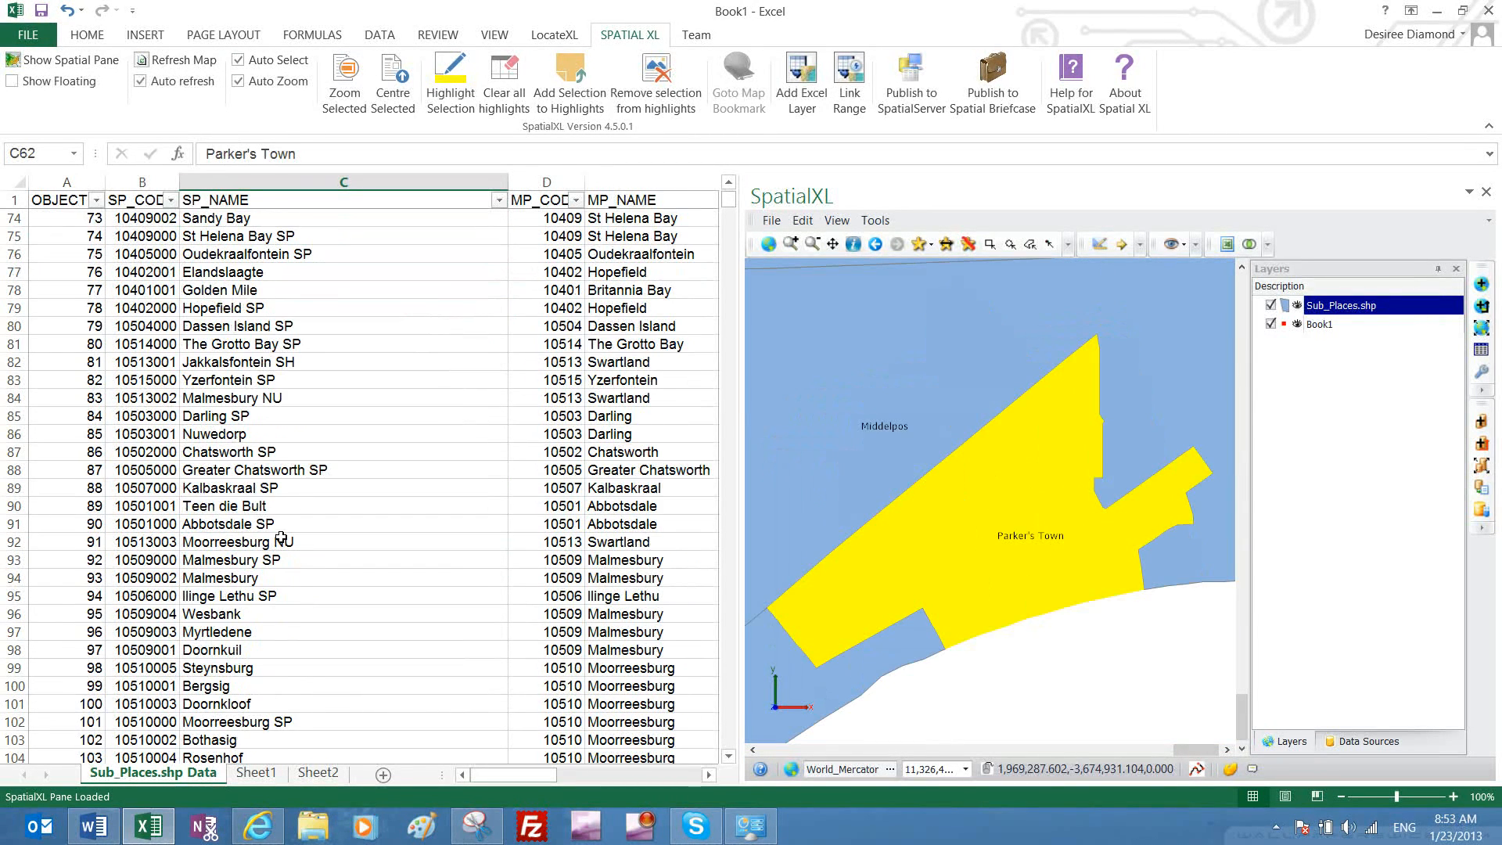
left_click(280, 537)
scroll(281, 536, "down", 4)
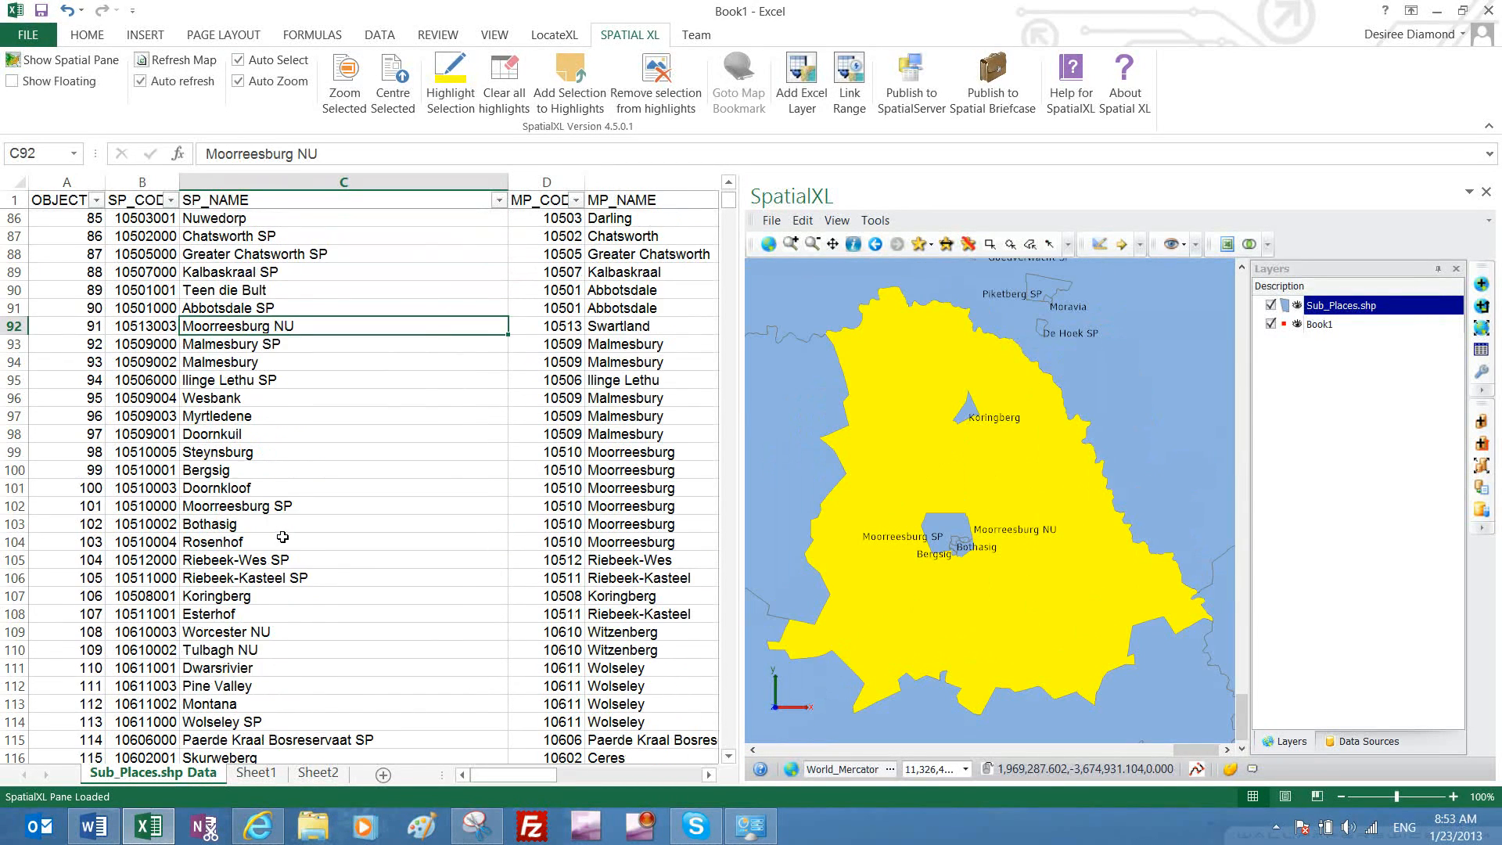
Select the Piketberg NU, Koekenaap and Vredendal AH records near the start of the table to view their areas on the map
scroll(283, 535, "up", 20)
left_click(285, 486)
scroll(282, 485, "up", 3)
left_click(258, 381)
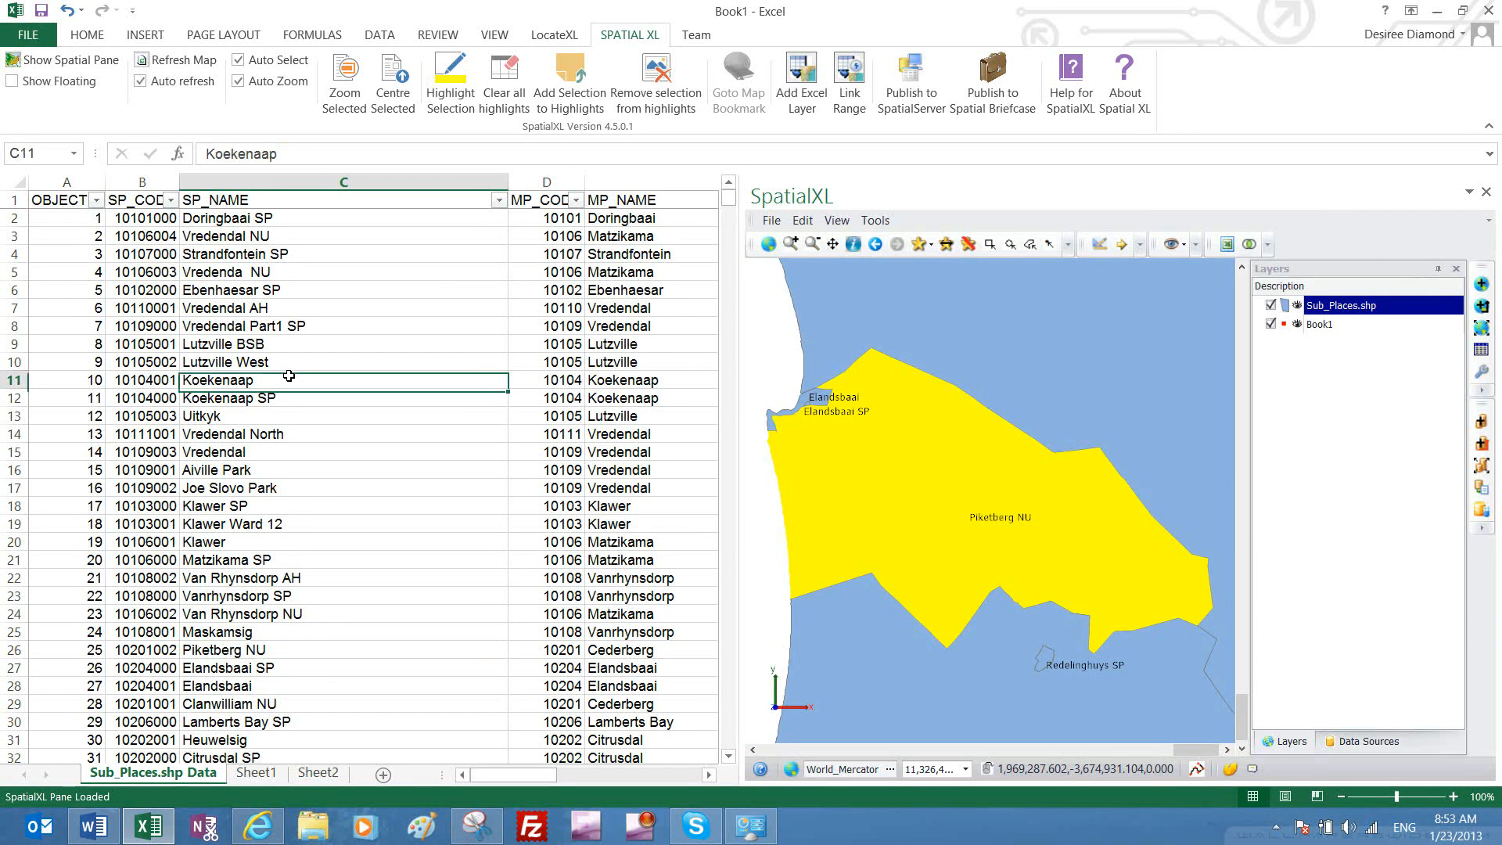
left_click(268, 313)
Turn off Auto Select and Auto Zoom and zoom the map to the full extent of the Sub_Places.shp layer
left_click(239, 61)
left_click(239, 81)
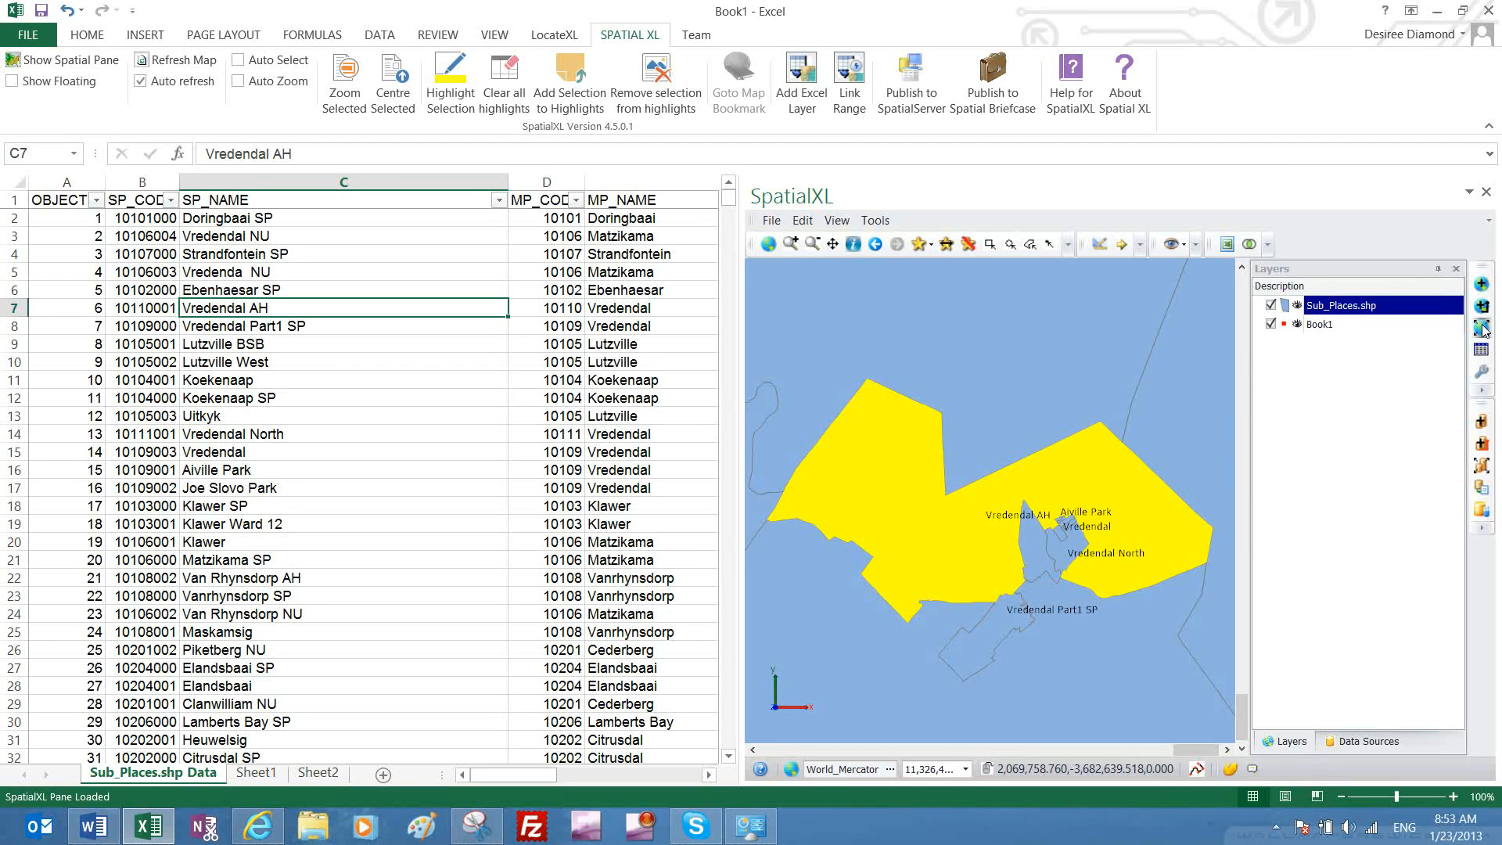
left_click(1482, 329)
Inspect the properties of the Greenpoint area near Kimberley on the map
scroll(999, 509, "up", 1)
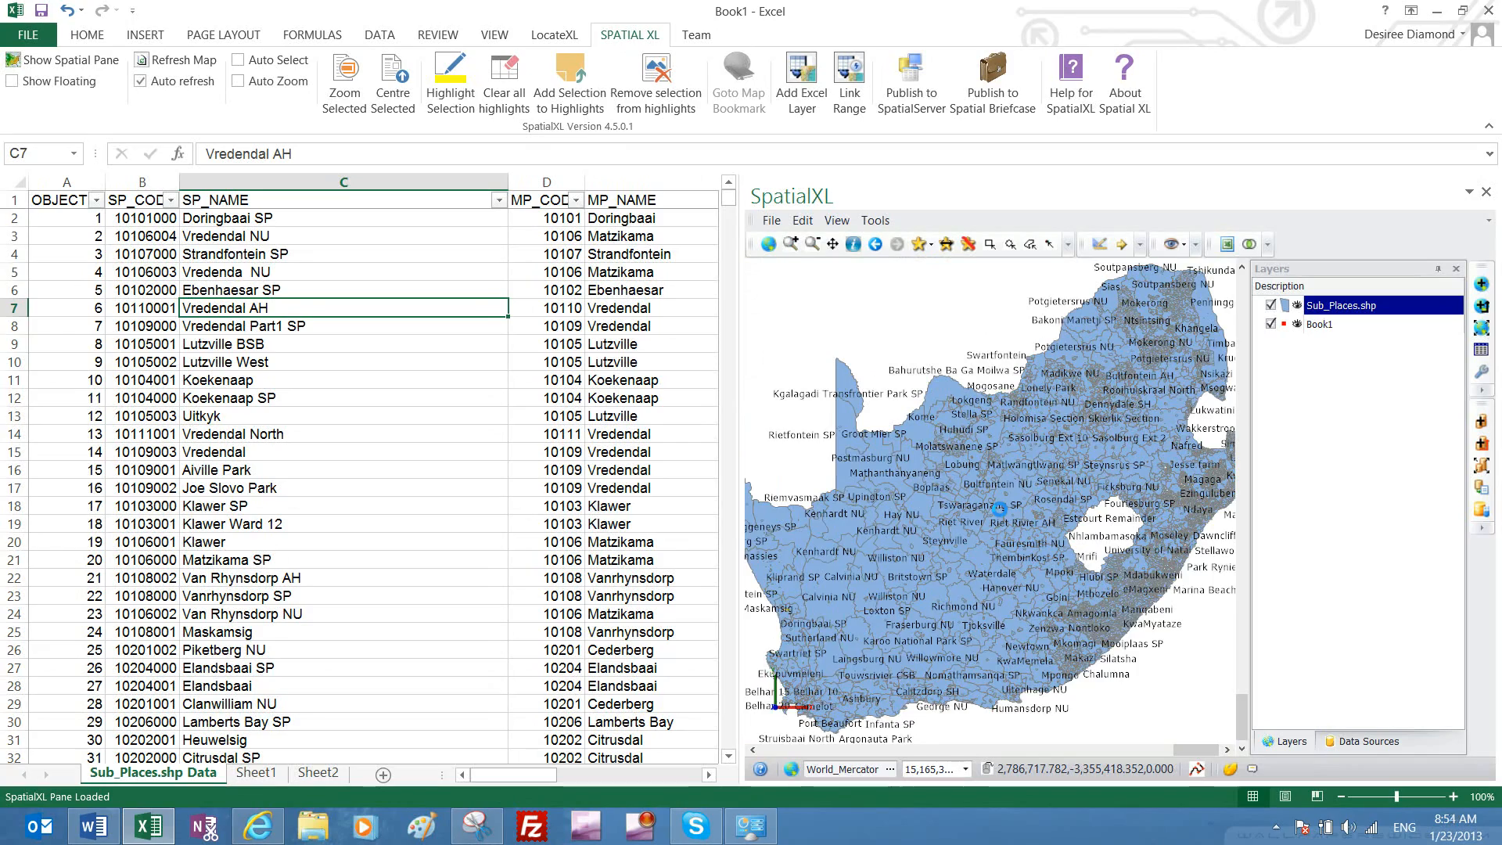
scroll(999, 509, "up", 1)
scroll(998, 510, "up", 1)
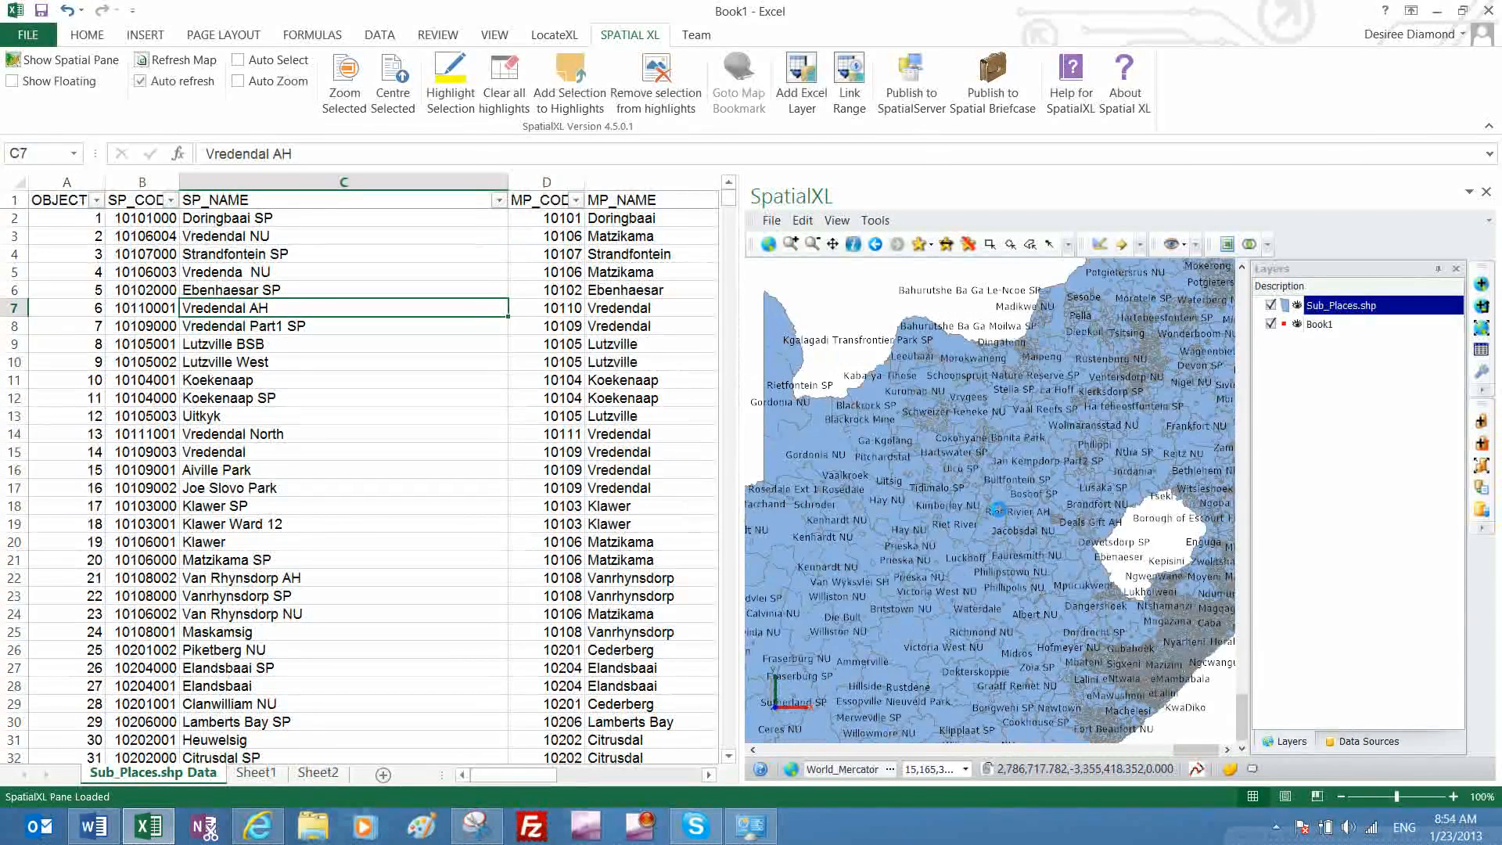
scroll(999, 509, "up", 3)
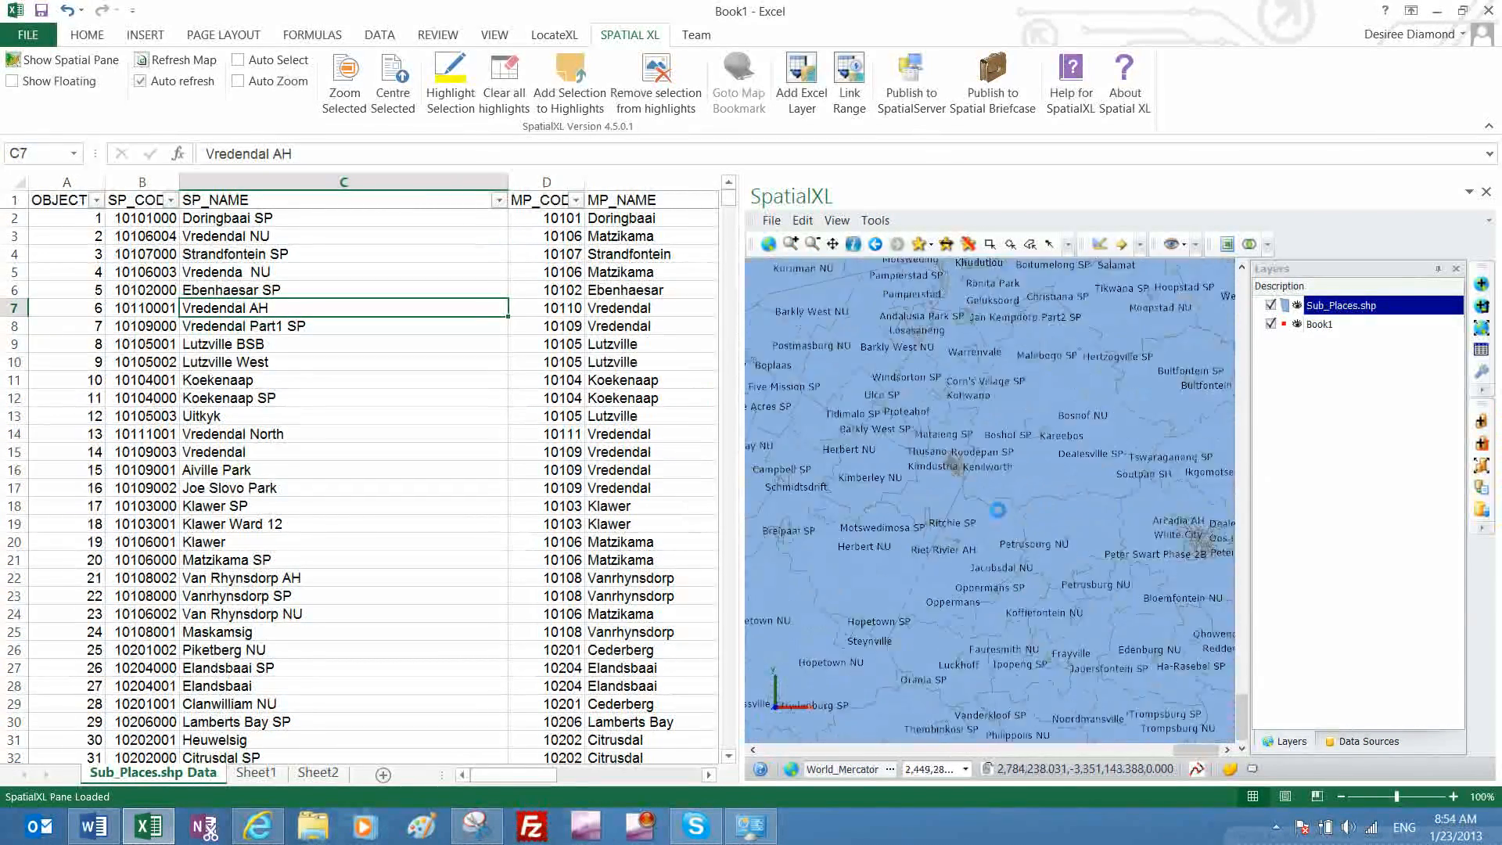
scroll(843, 273, "up", 3)
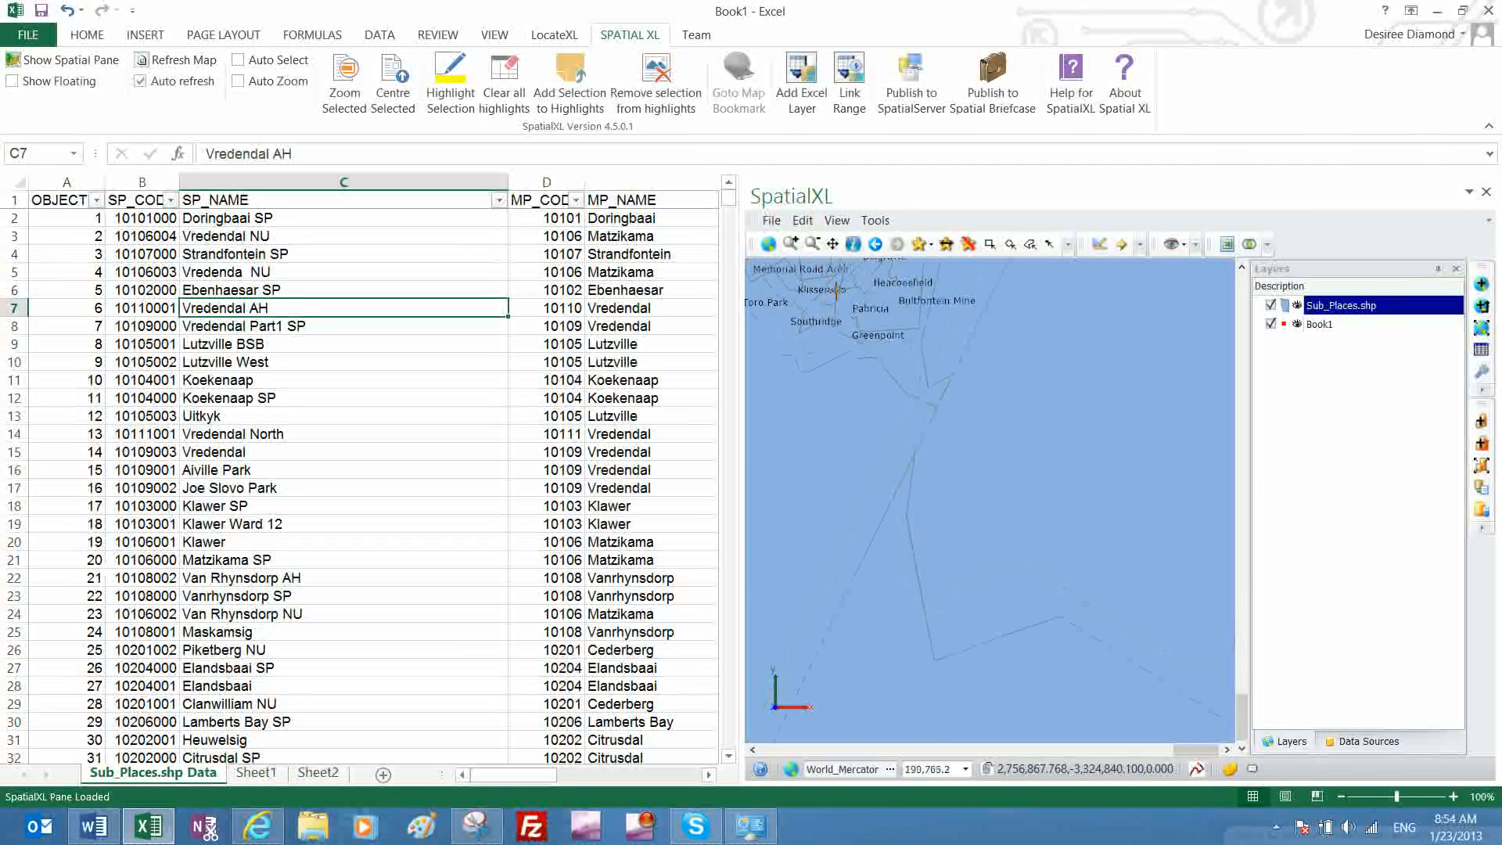
scroll(843, 273, "up", 1)
scroll(850, 317, "up", 1)
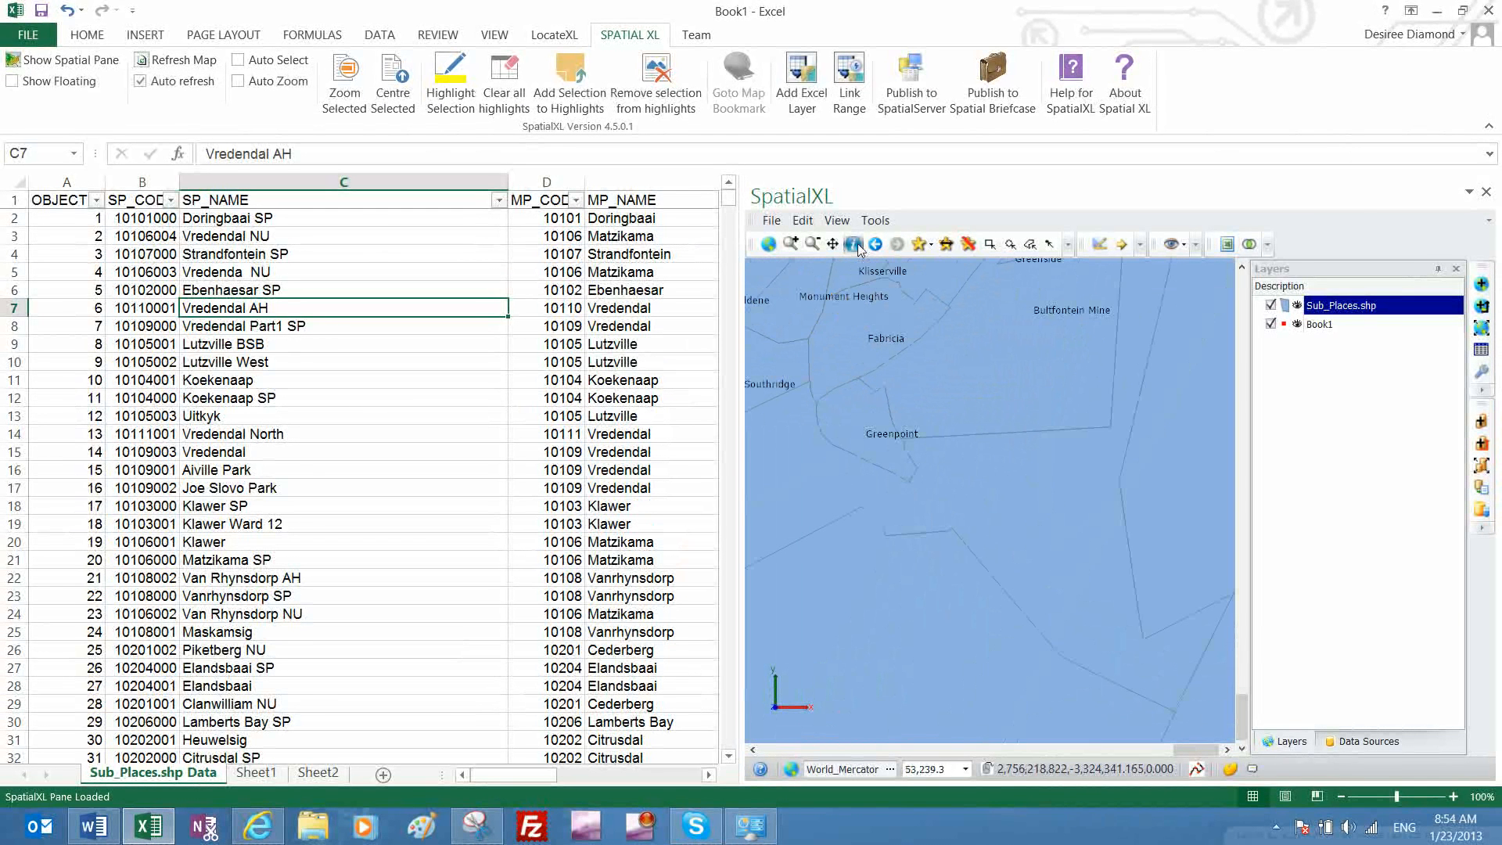
left_click(853, 245)
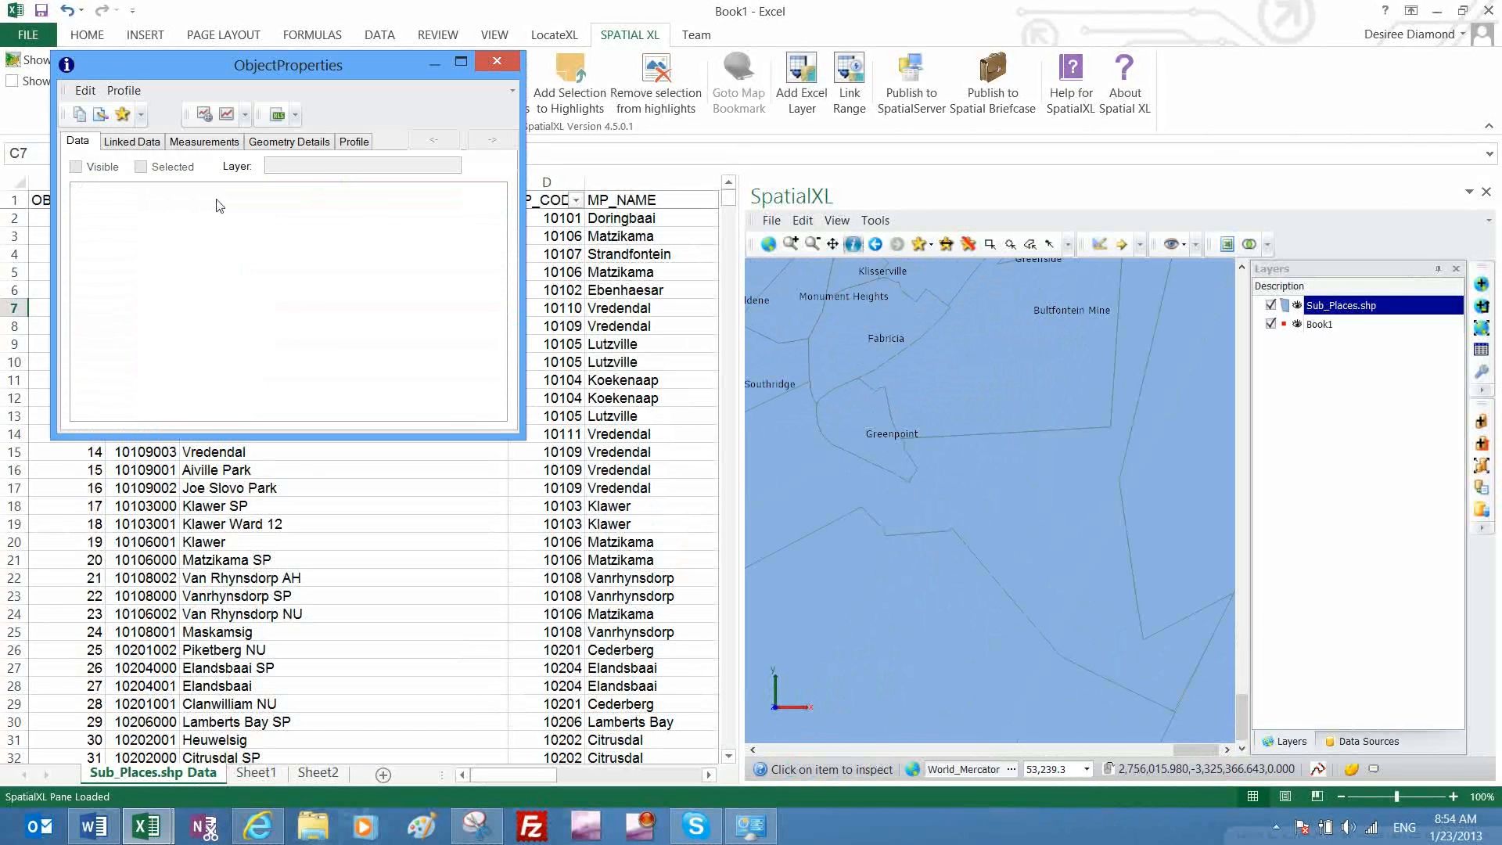
left_click(851, 416)
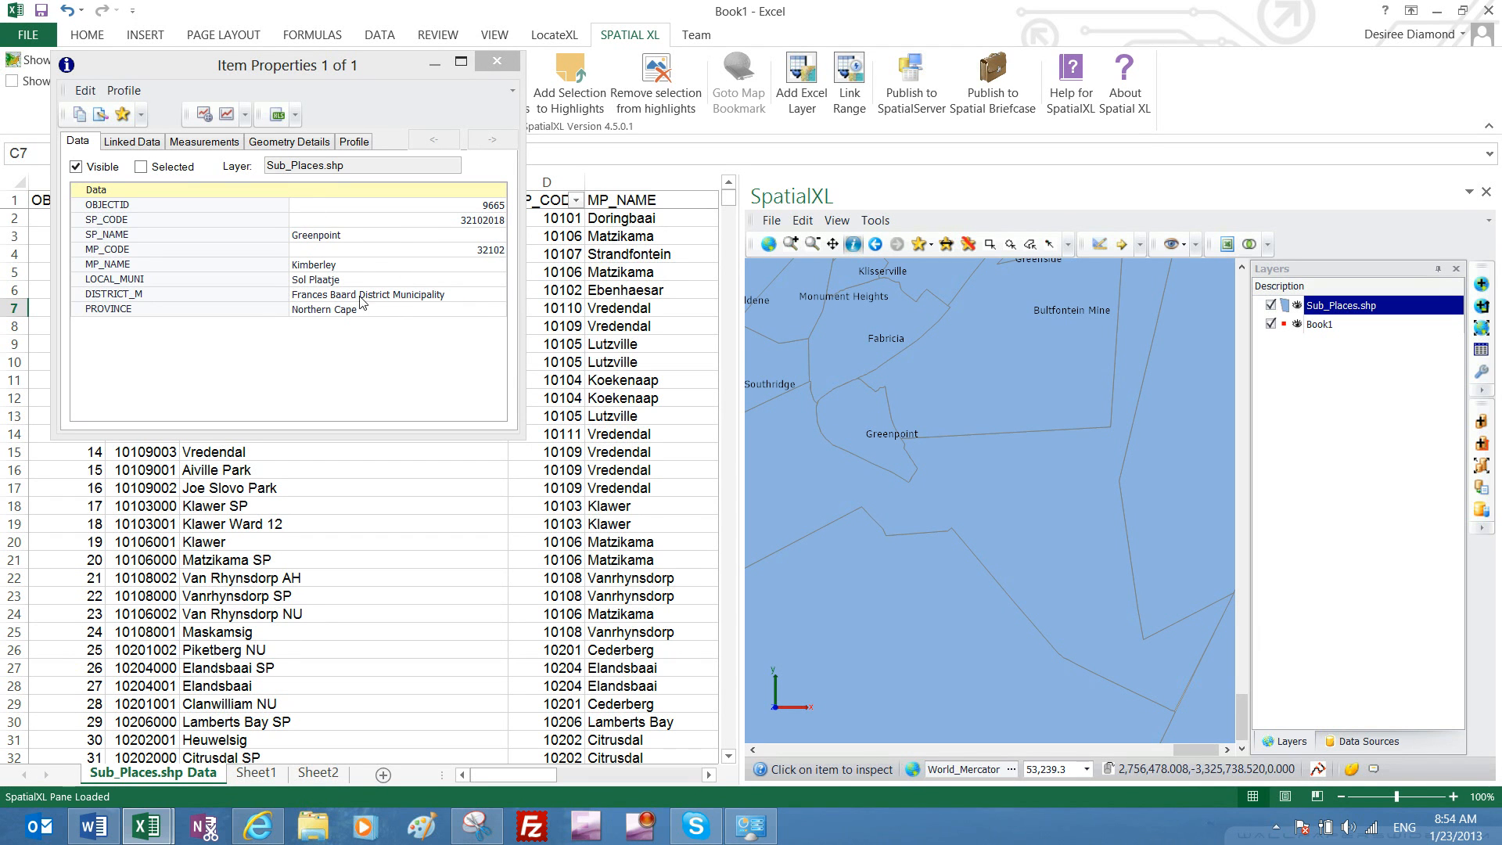
Locate Greenpoint's worksheet row from its item properties, view its linked data and close the properties
left_click(277, 115)
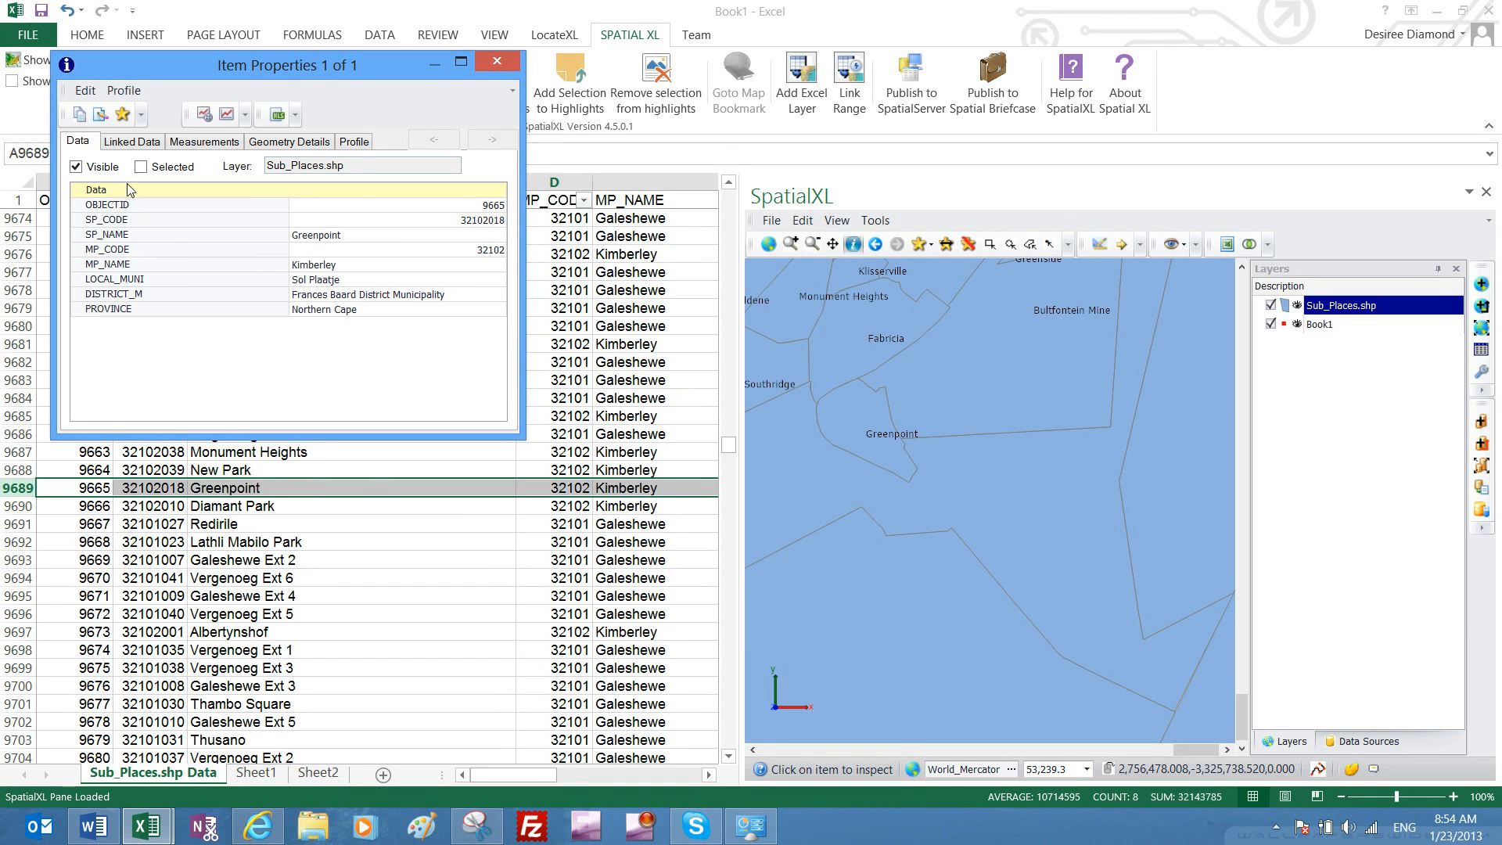
left_click(131, 143)
left_click(130, 145)
left_click_drag(319, 415, 151, 419)
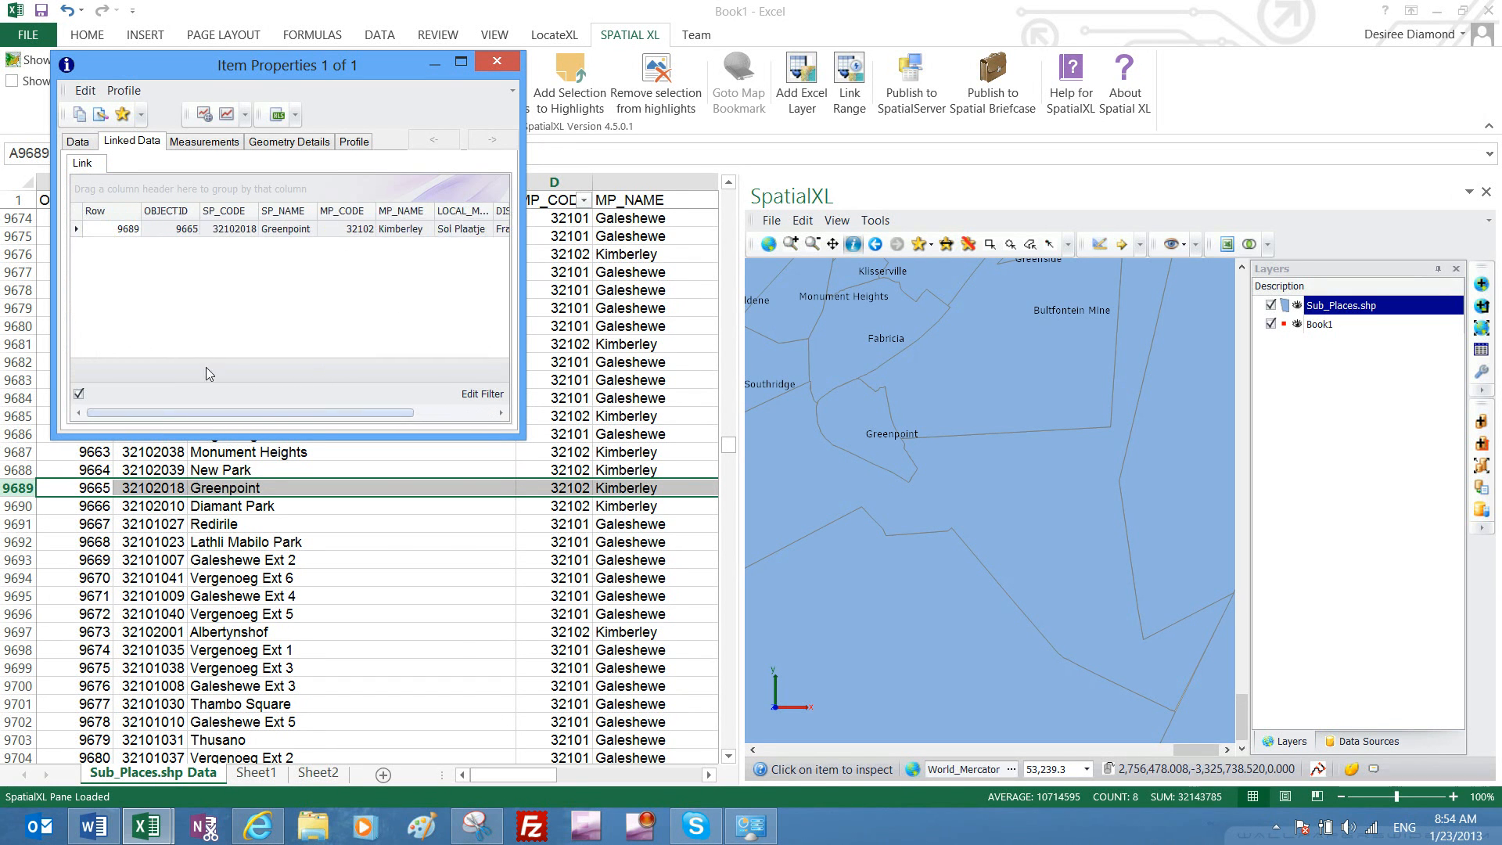
left_click(496, 67)
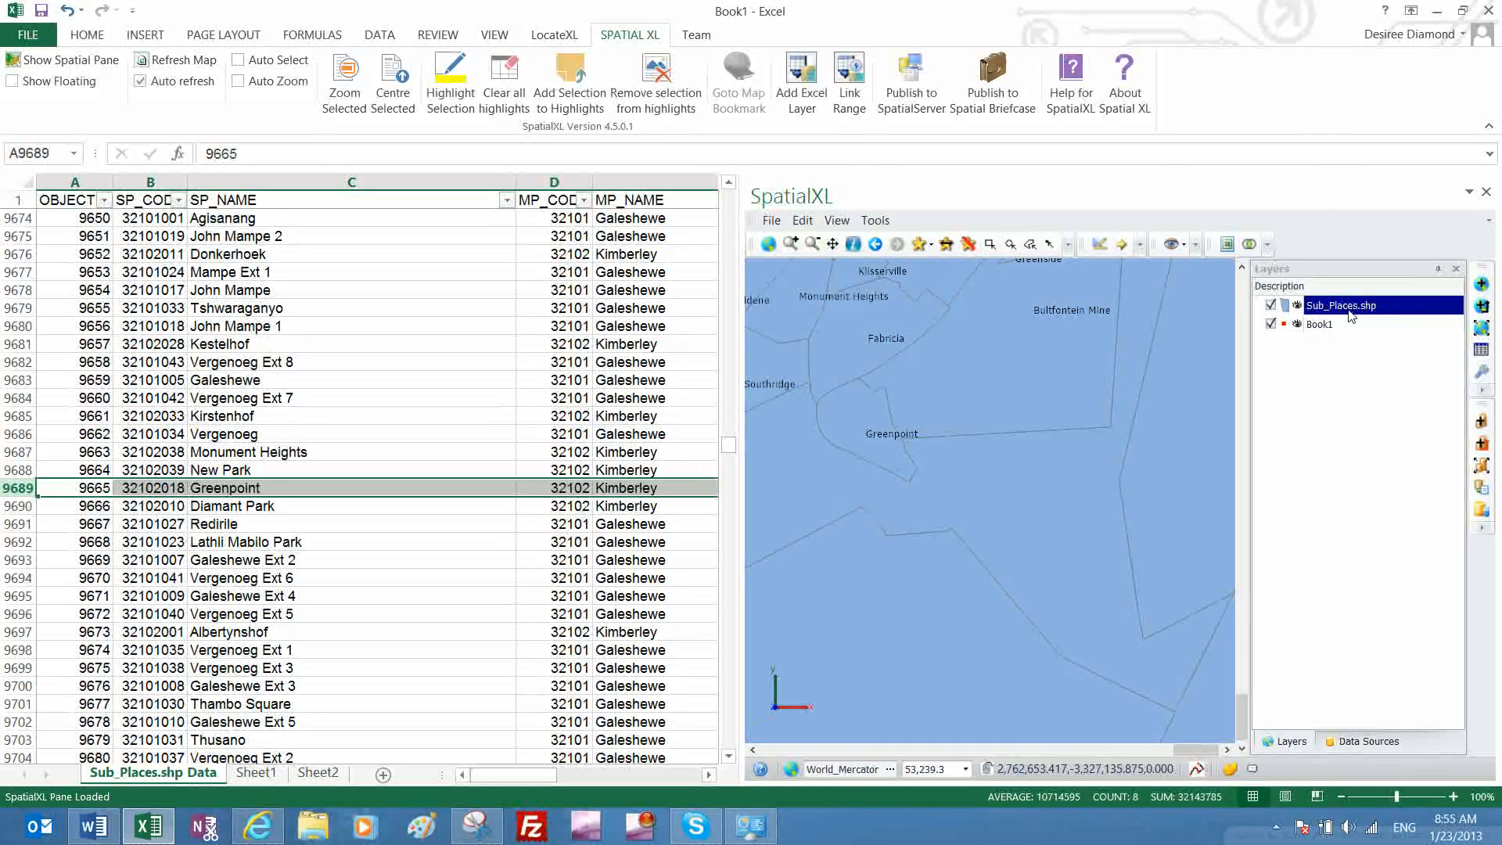
Rename the Sub_Places.shp layer as SubPlaces
left_click(1347, 309)
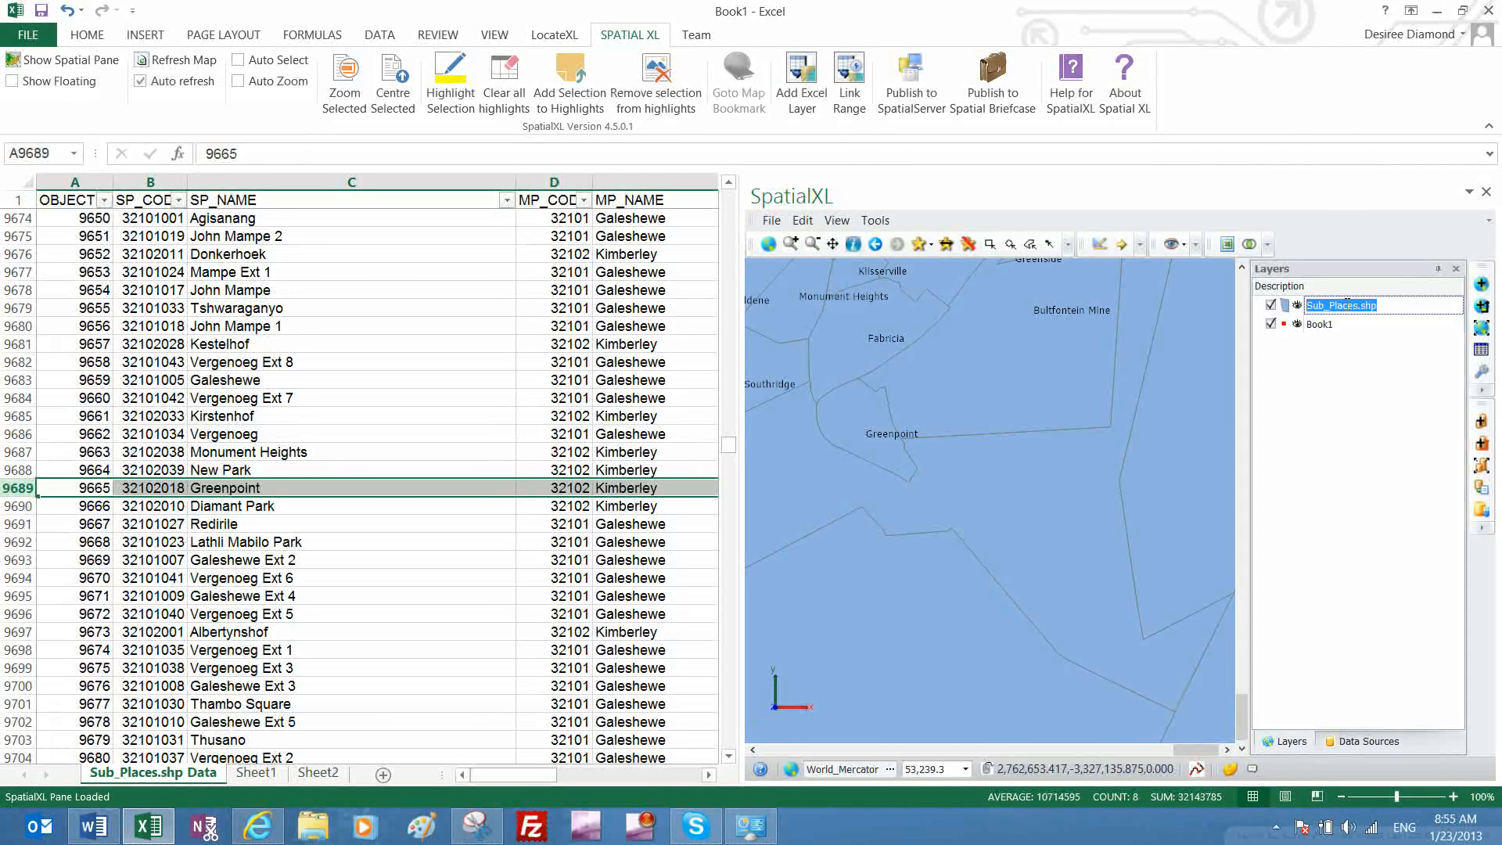
type("SubPlaces")
key("Return")
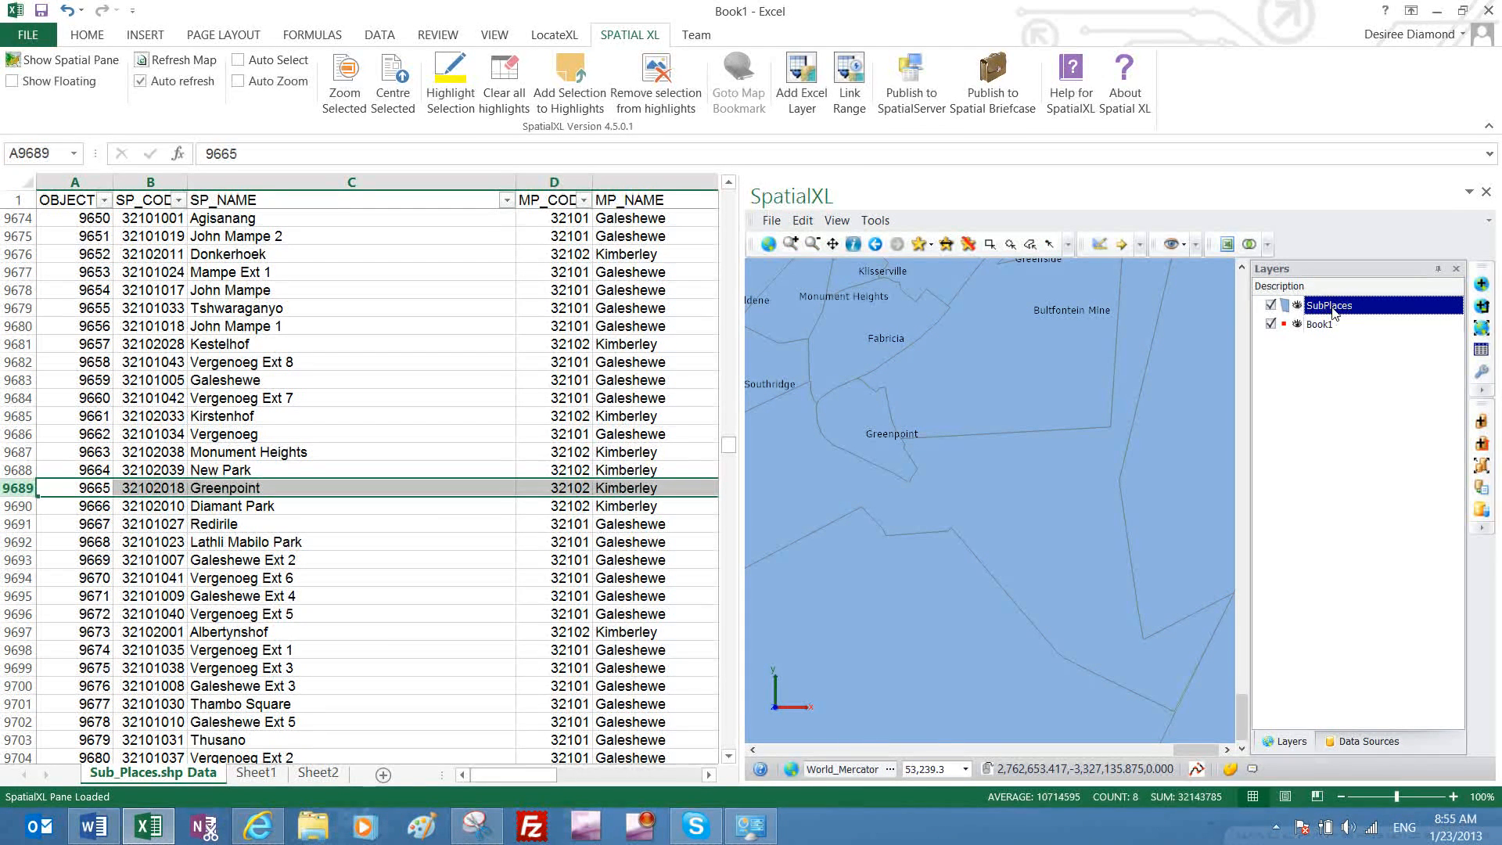
Give the SubPlaces layer's text labels a border of width 1 and a light green background (195, 214, 155)
right_click(1331, 310)
left_click(1321, 304)
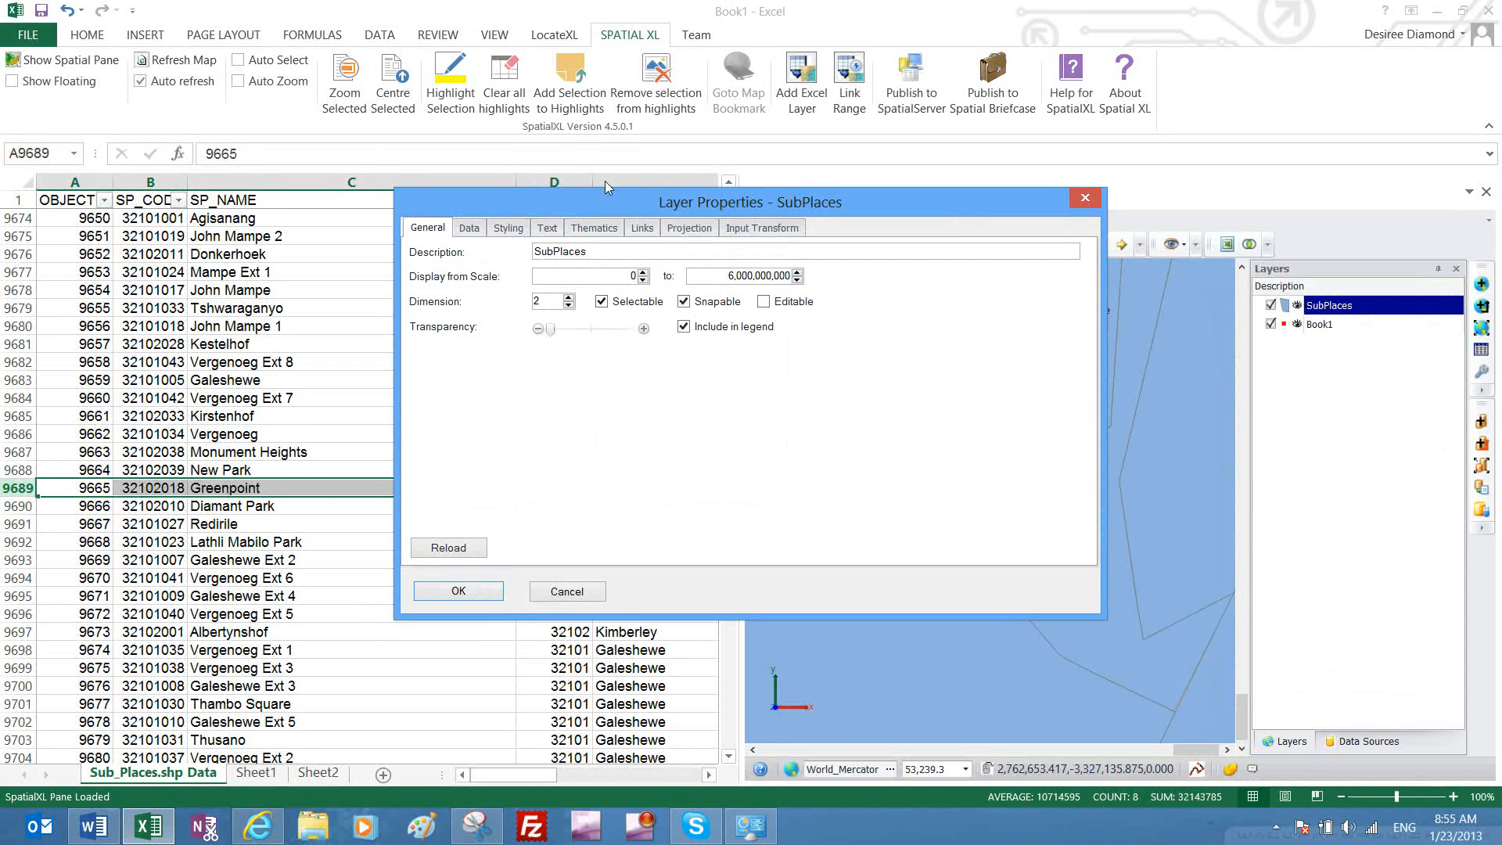
left_click(547, 228)
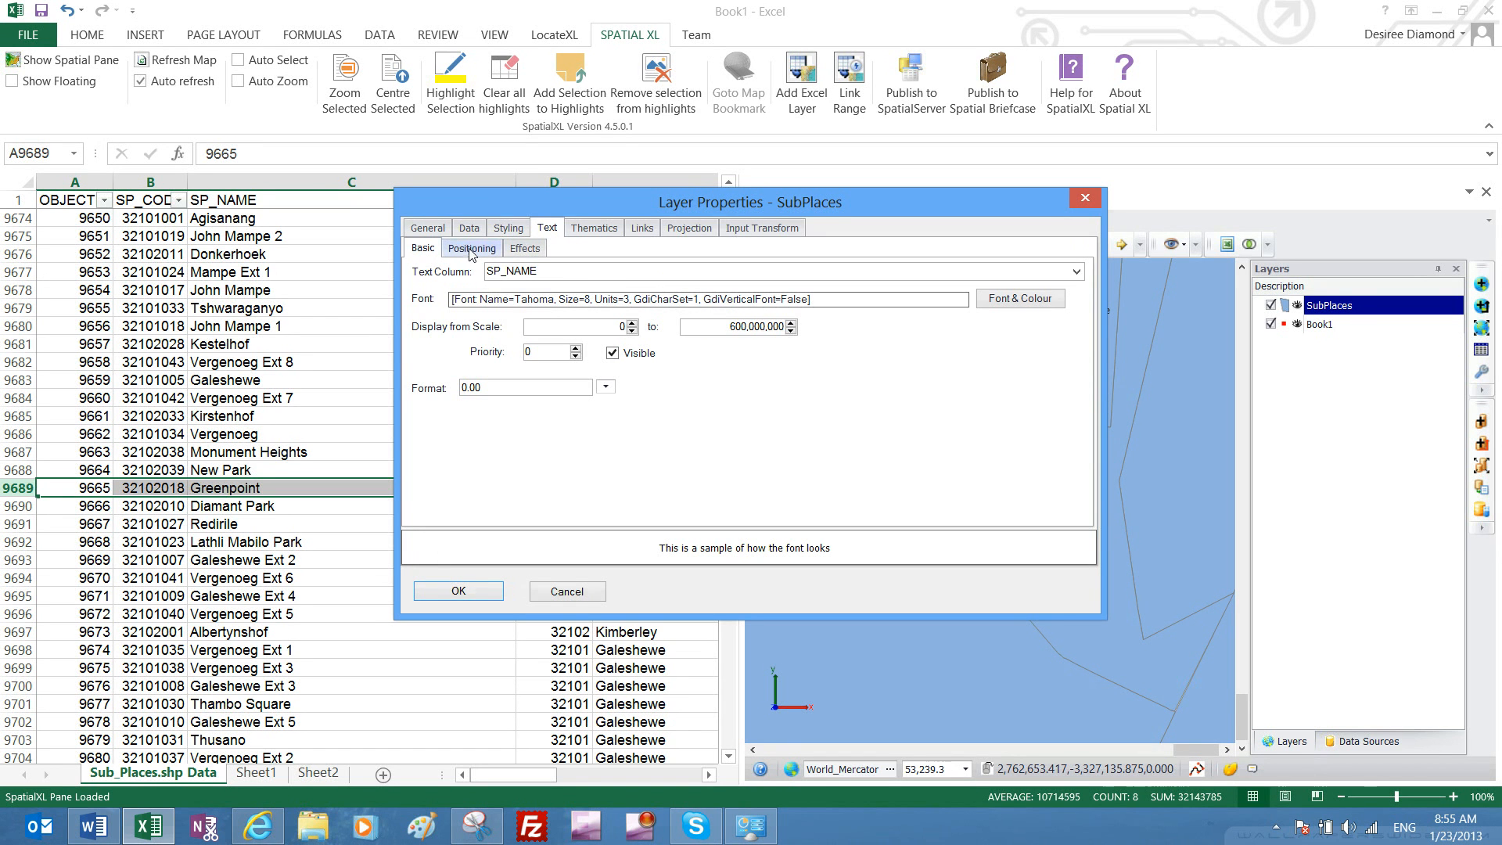
left_click(472, 251)
left_click(523, 249)
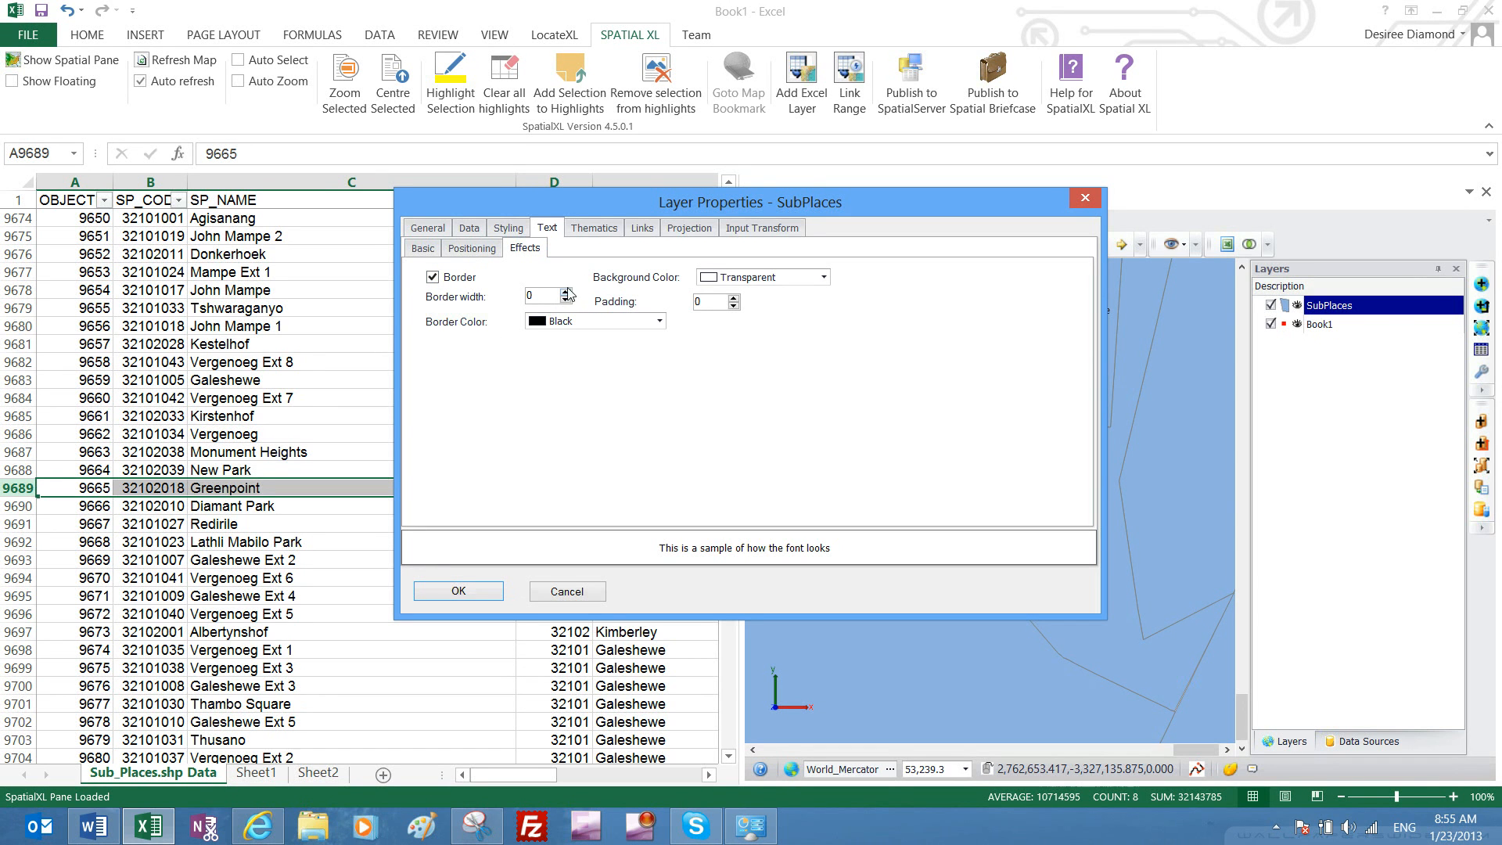
left_click(565, 291)
left_click(824, 277)
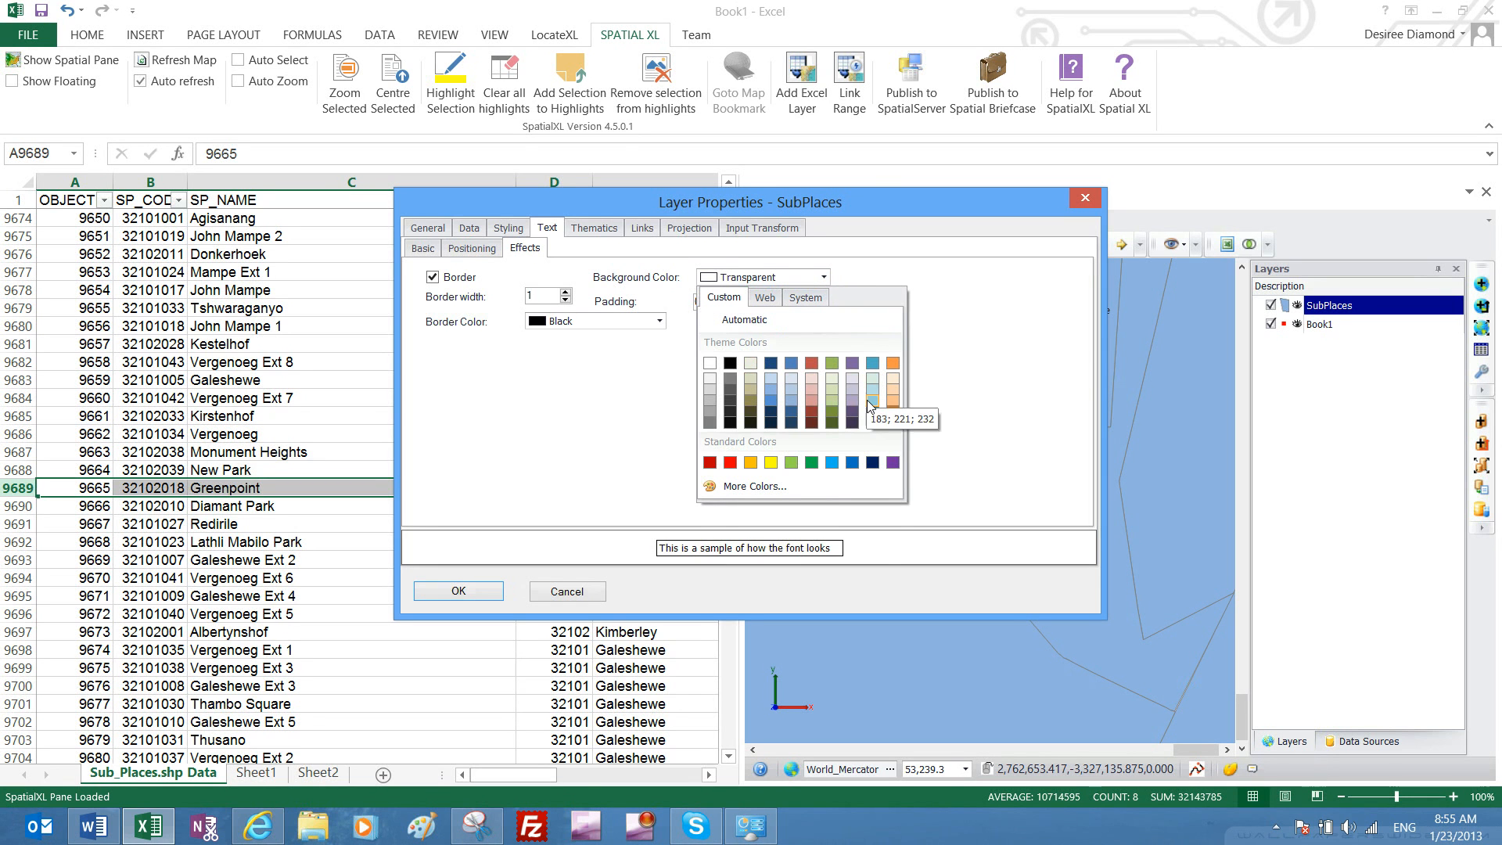
left_click(832, 397)
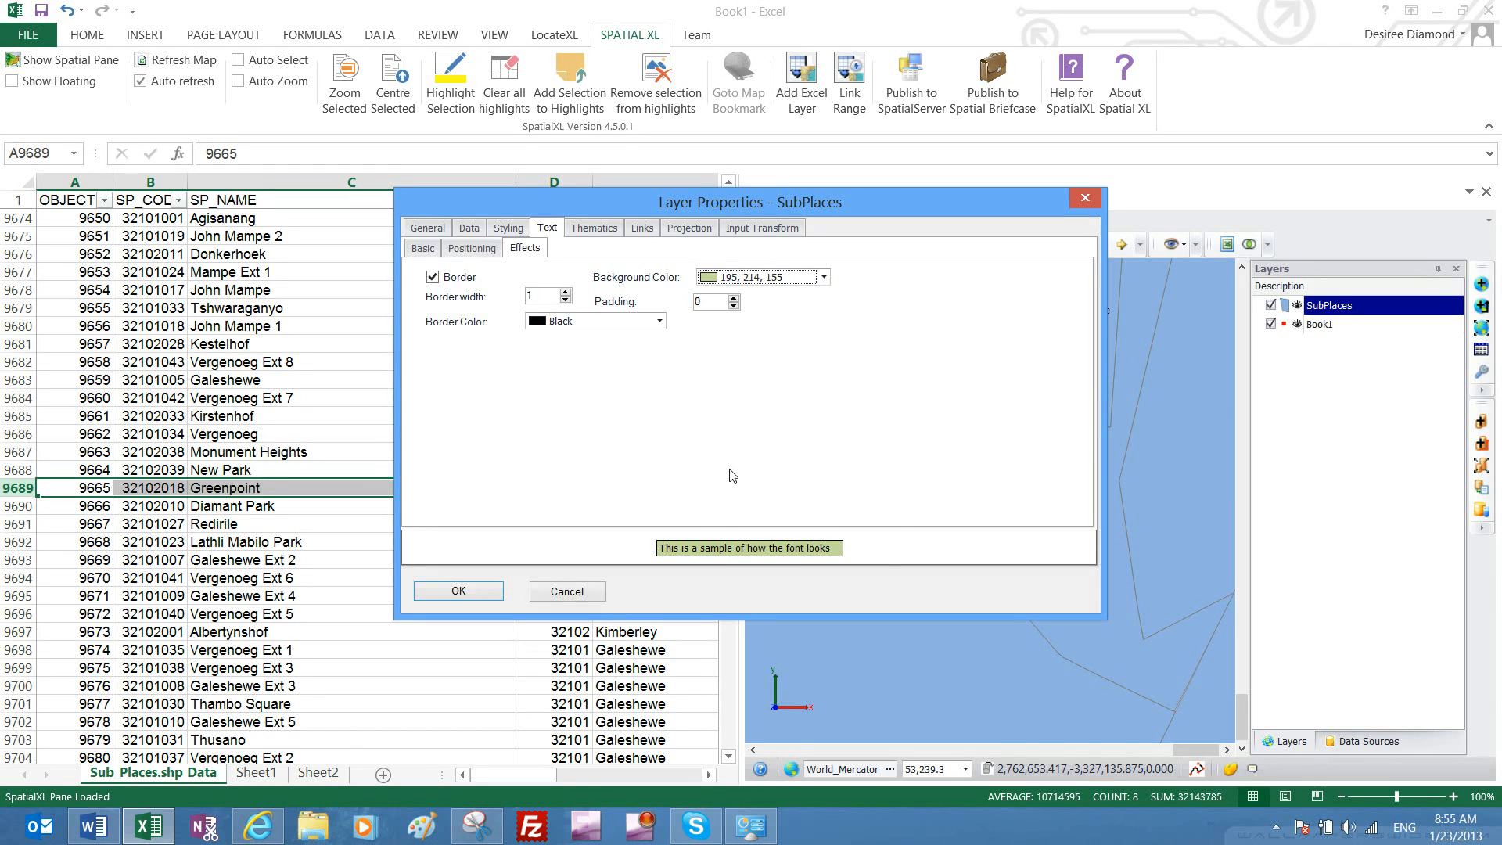
Set the label background colour's opacity to 42% and apply the SubPlaces layer properties
left_click(823, 278)
left_click(745, 483)
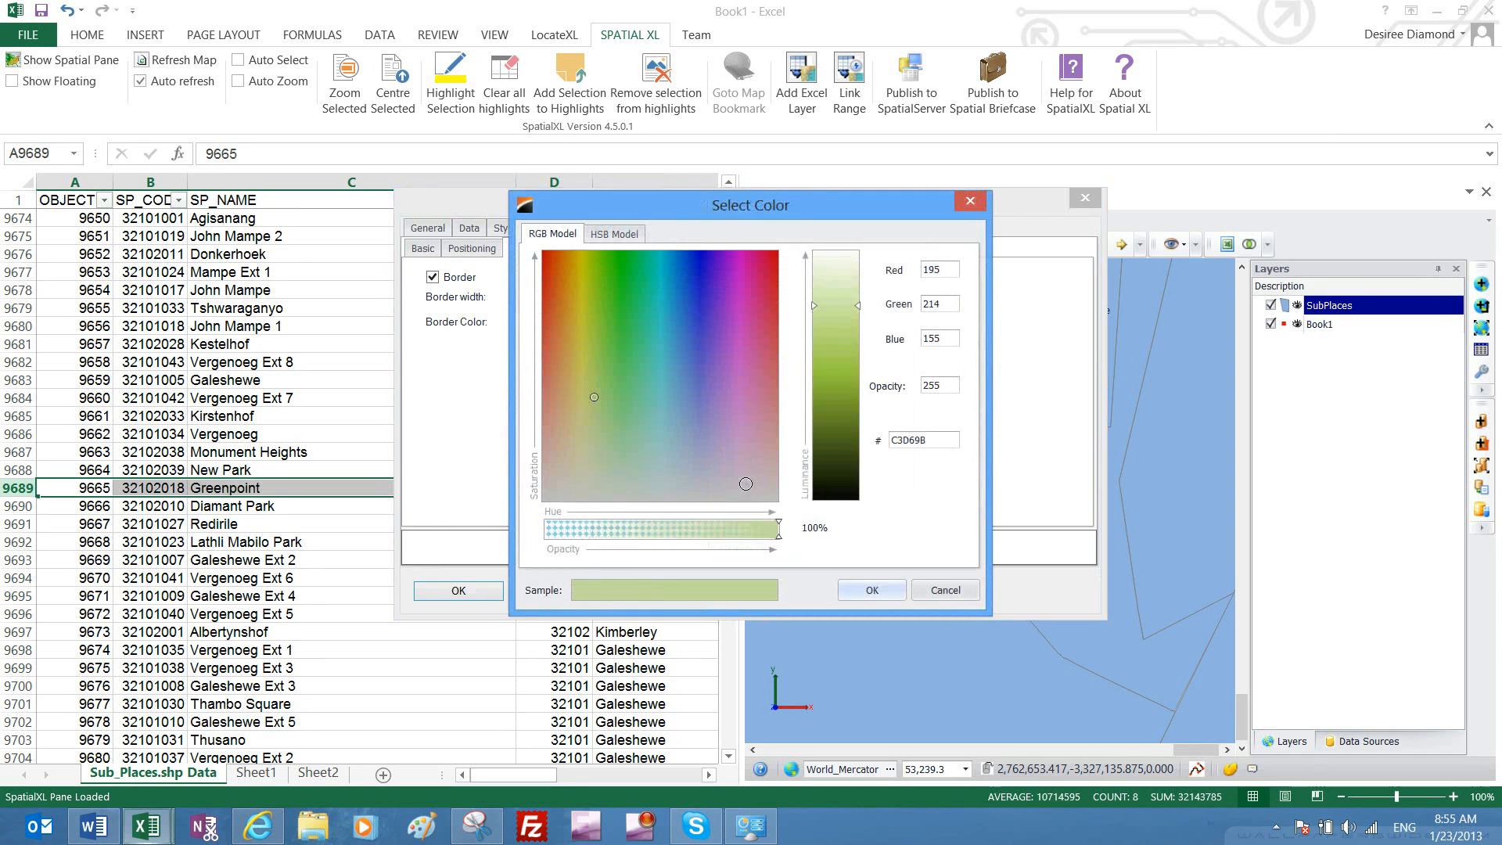
left_click_drag(779, 540, 643, 549)
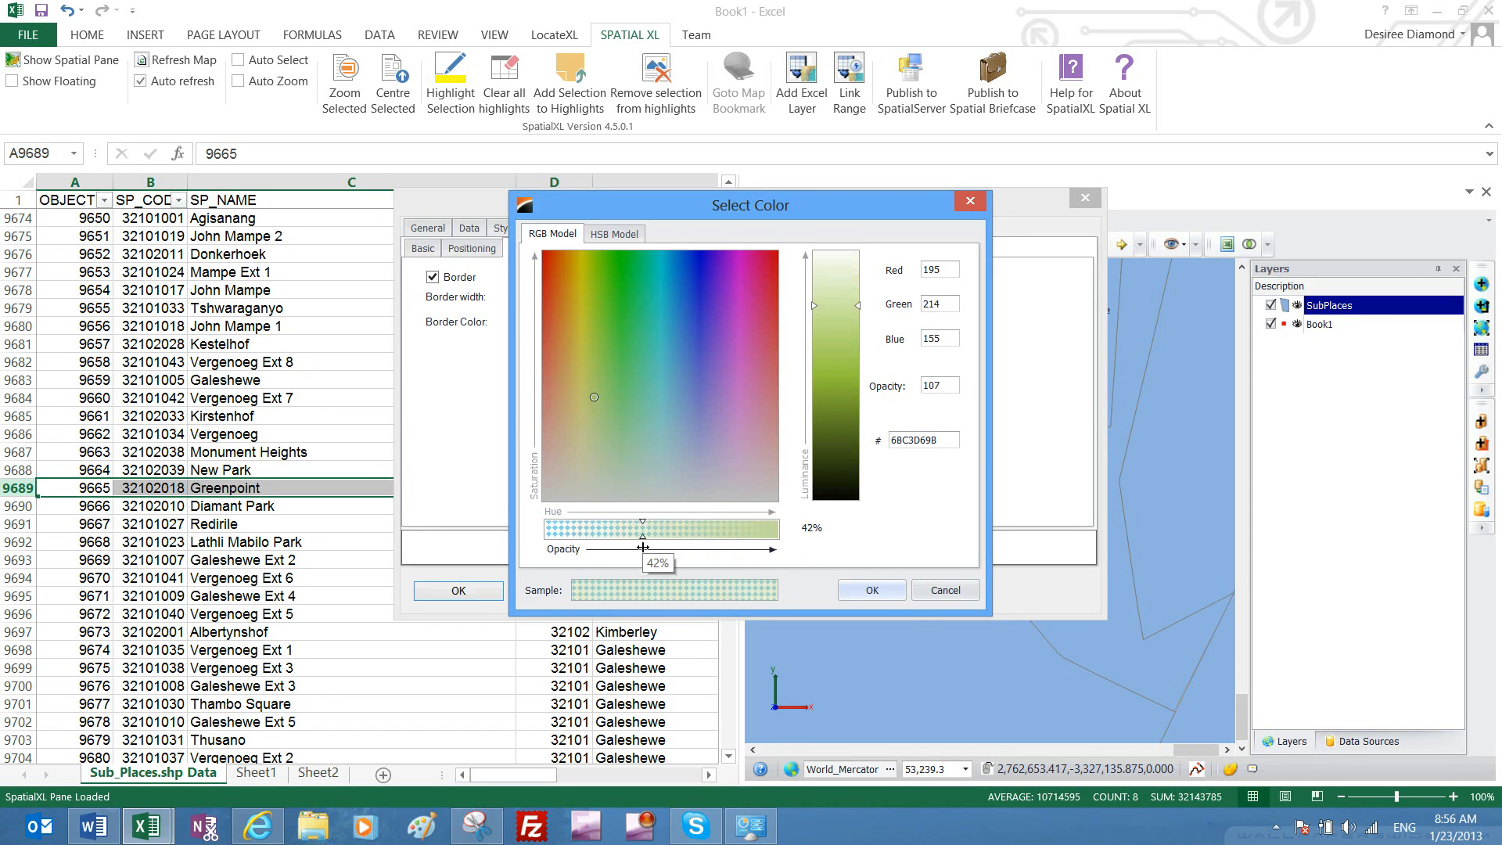
left_click(872, 590)
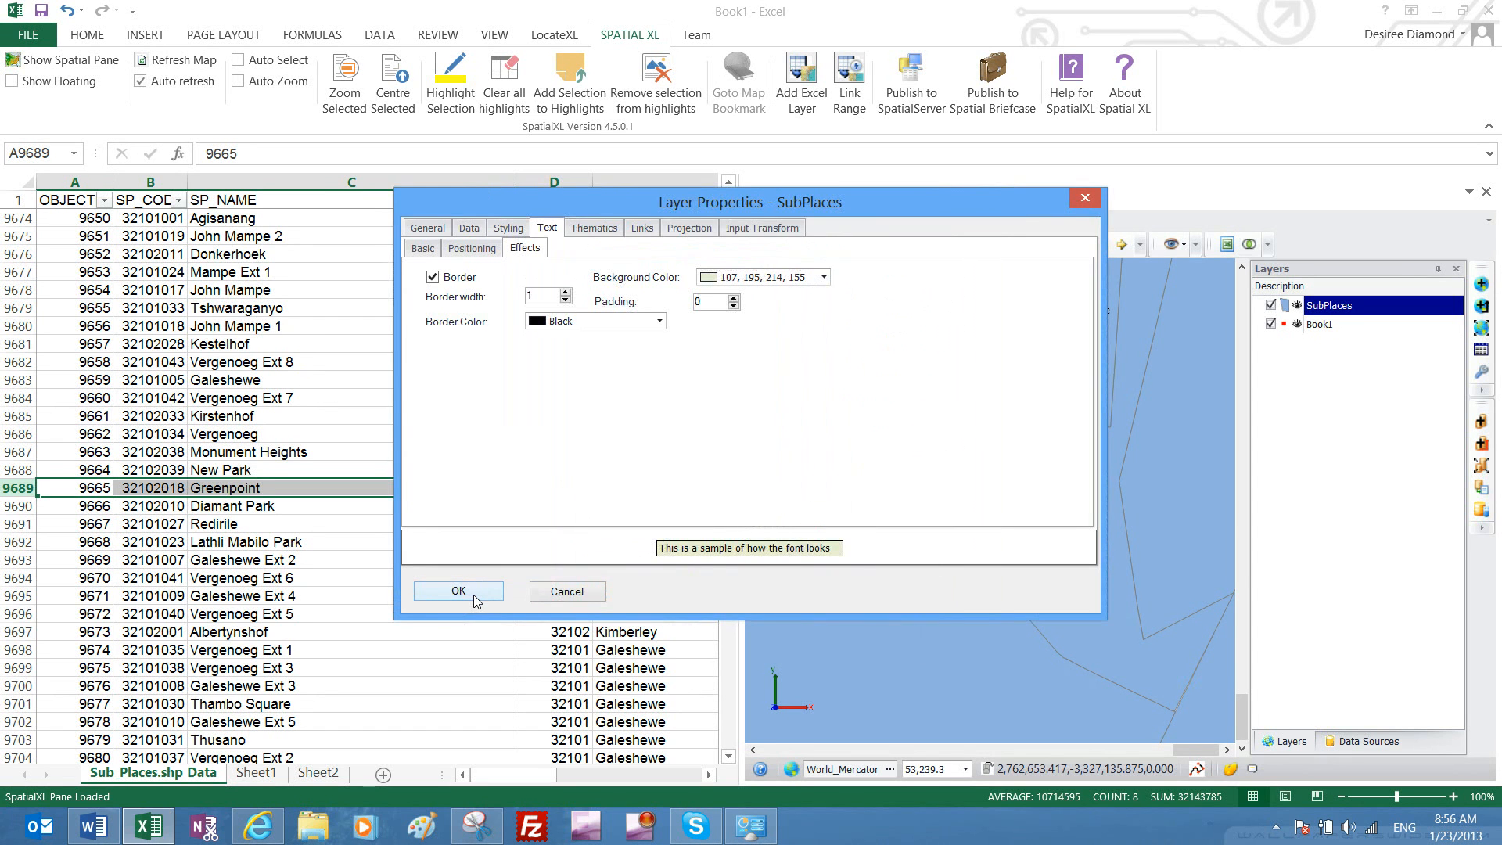
left_click(458, 591)
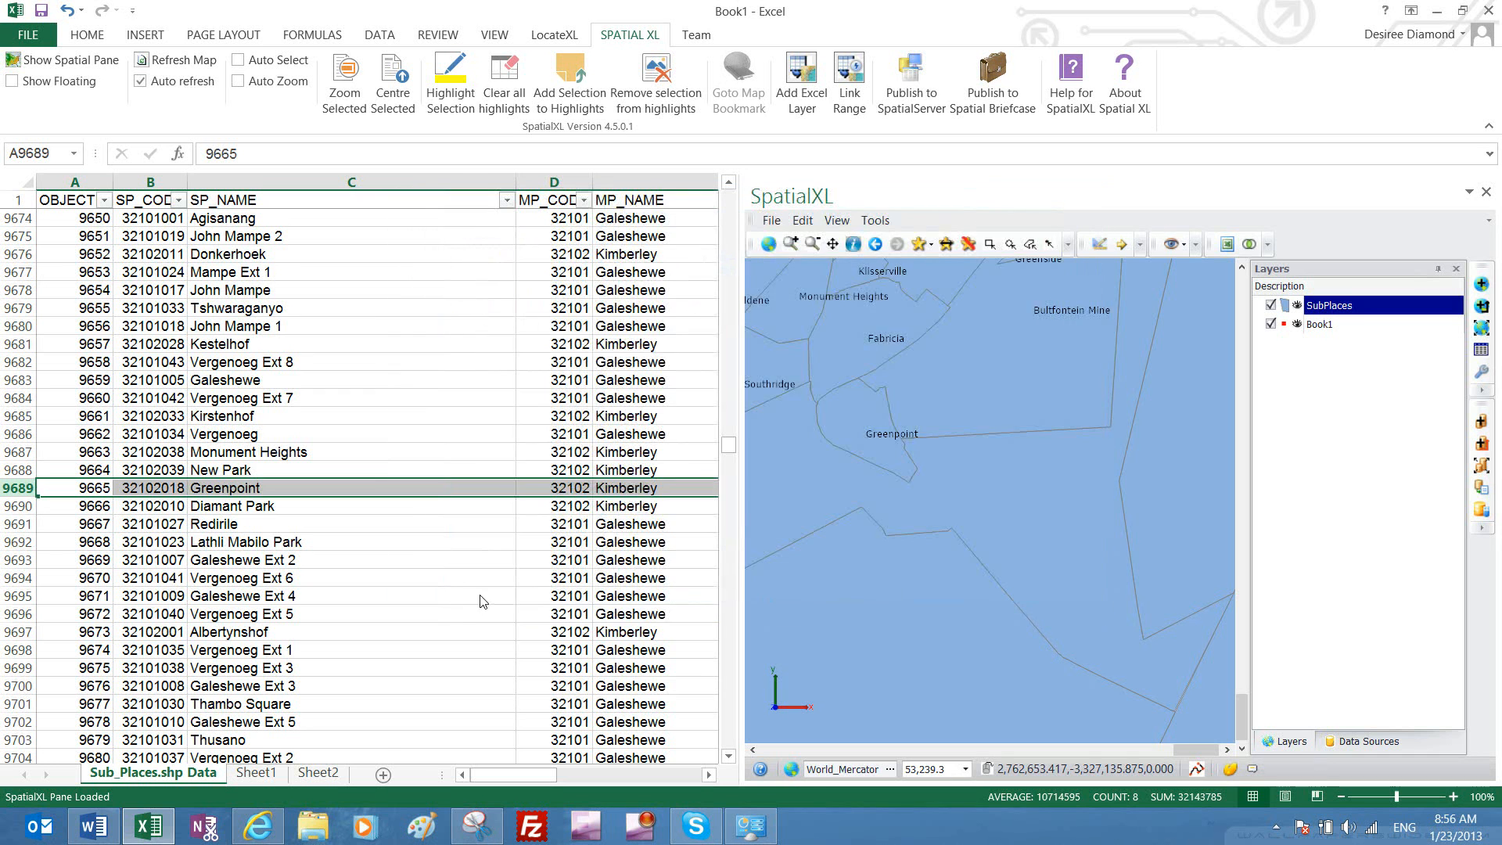
Examine the boxed labels around Kimberley and across the full extent of the SubPlaces layer
scroll(1036, 351, "down", 4)
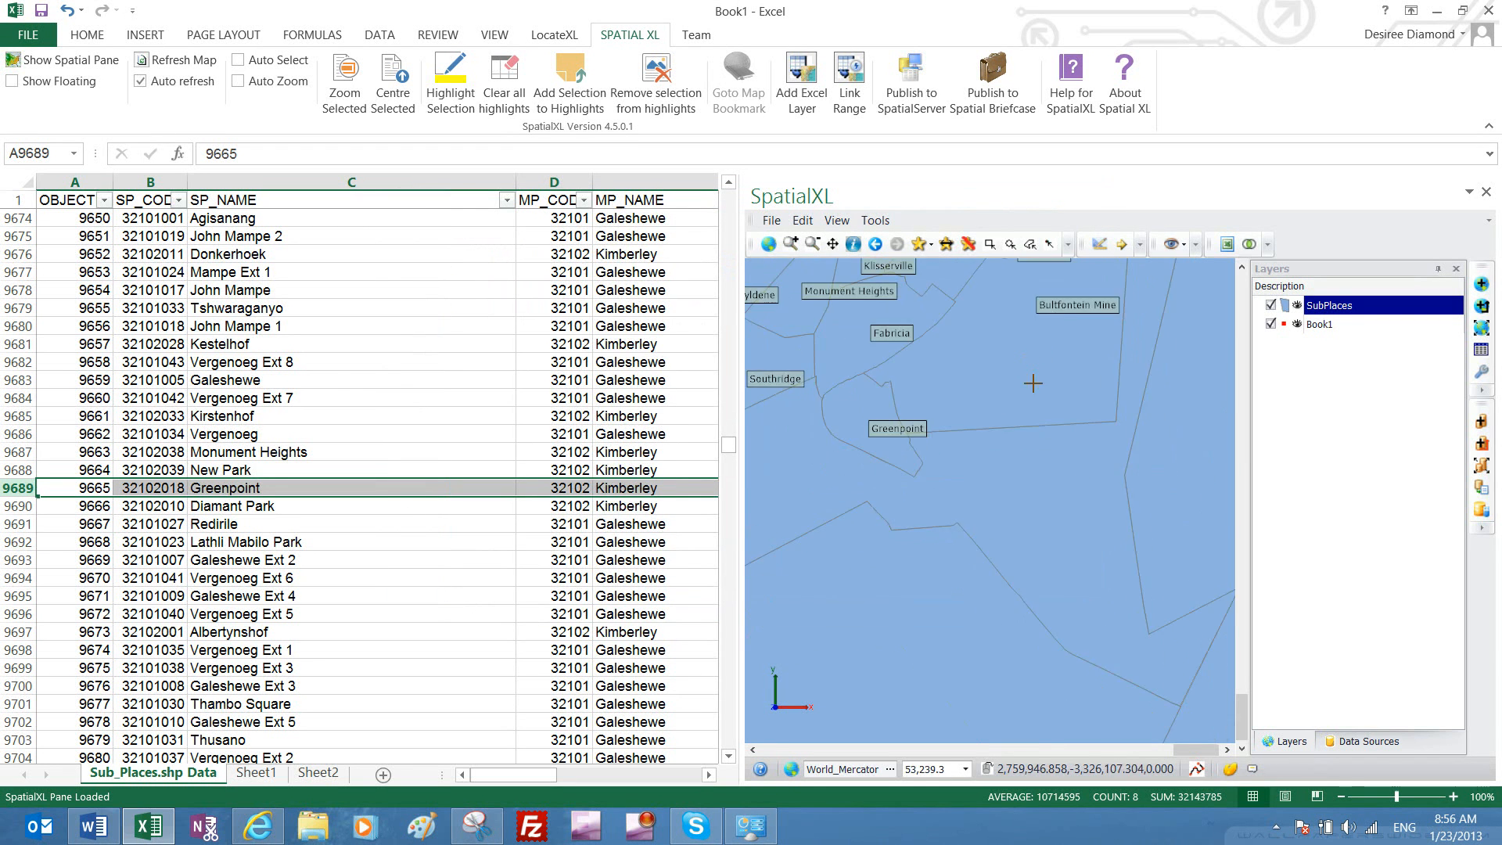
left_click(1242, 268)
left_click(1242, 268)
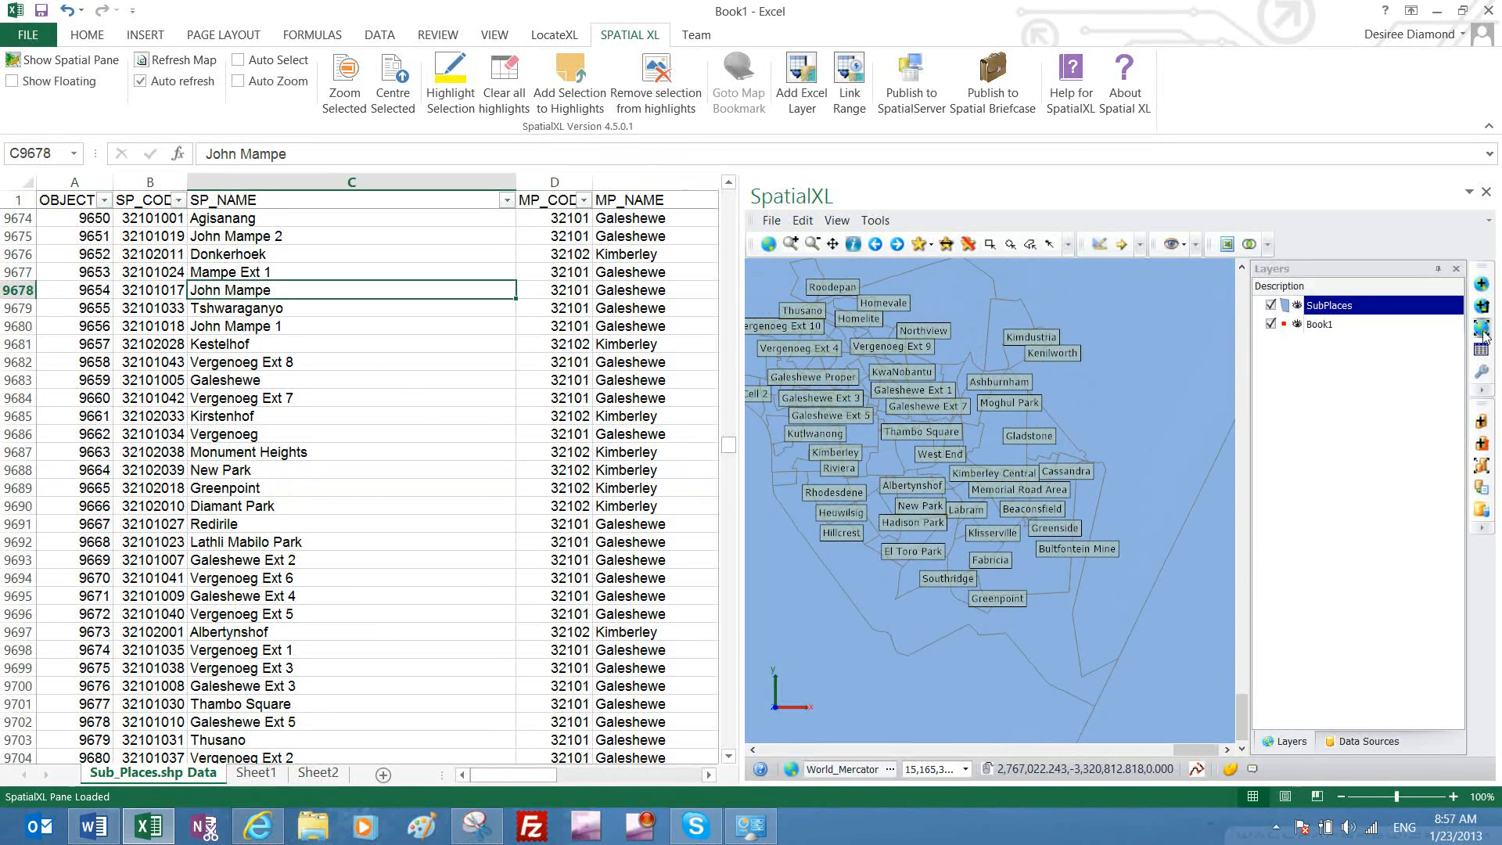
left_click(1480, 328)
left_click(227, 272)
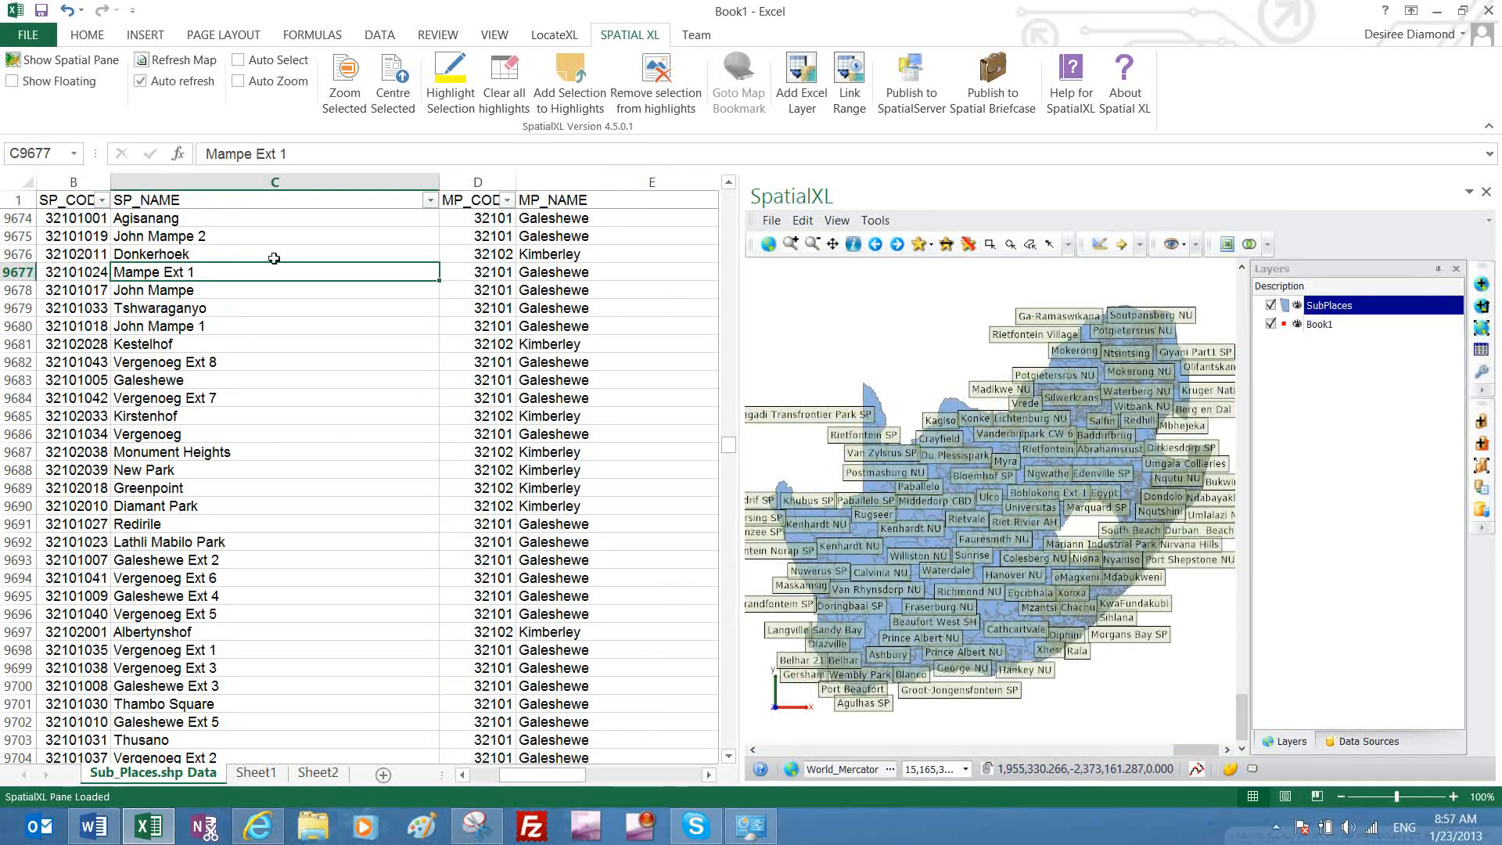
left_click(430, 201)
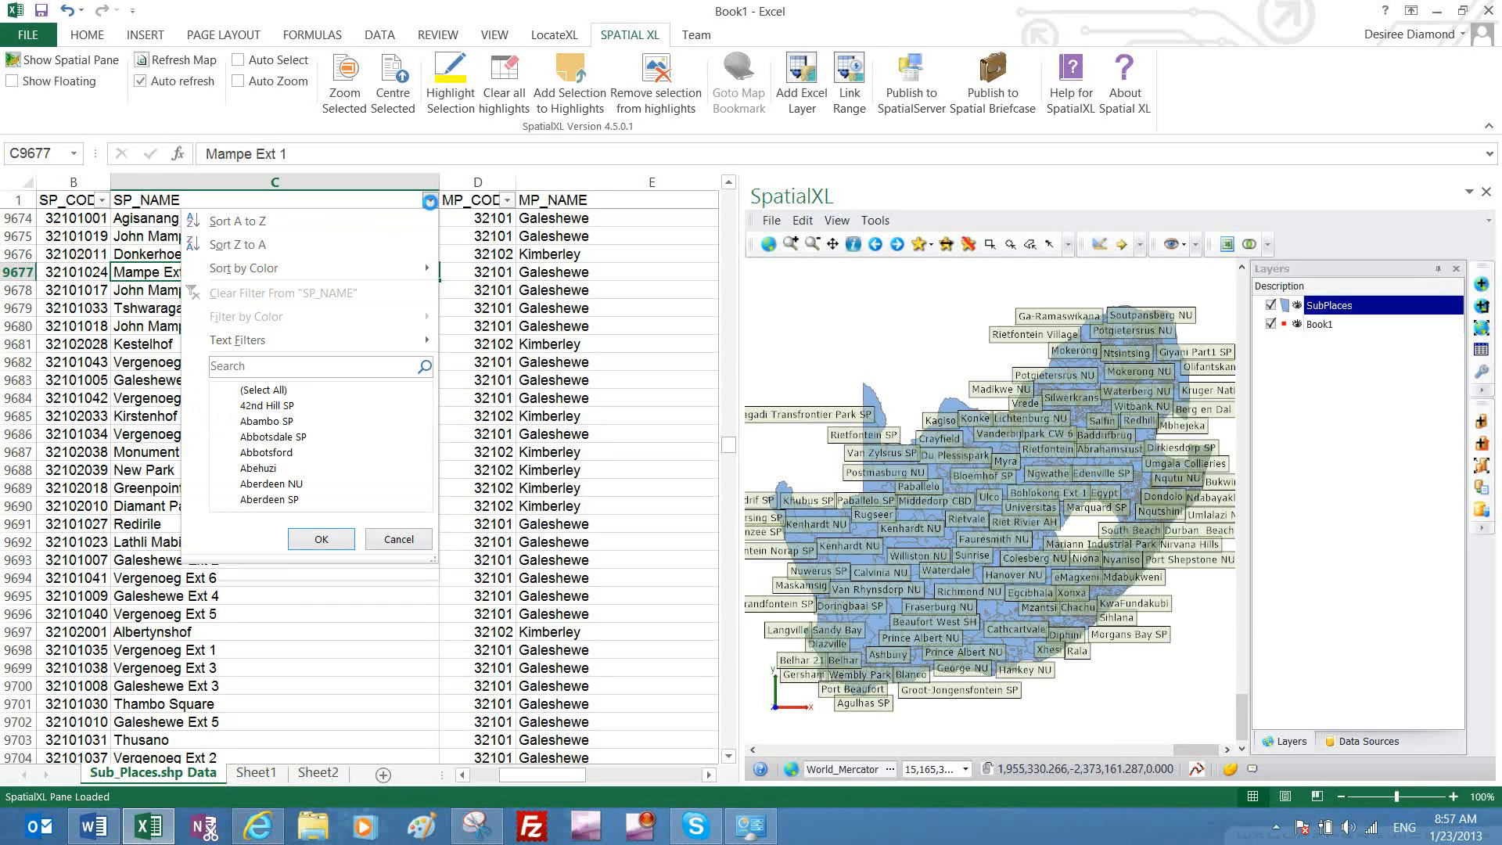
left_click(399, 556)
Filter the PROVINCE column of the Sub_Places.shp Data sheet to show only Gauteng
left_click(608, 776)
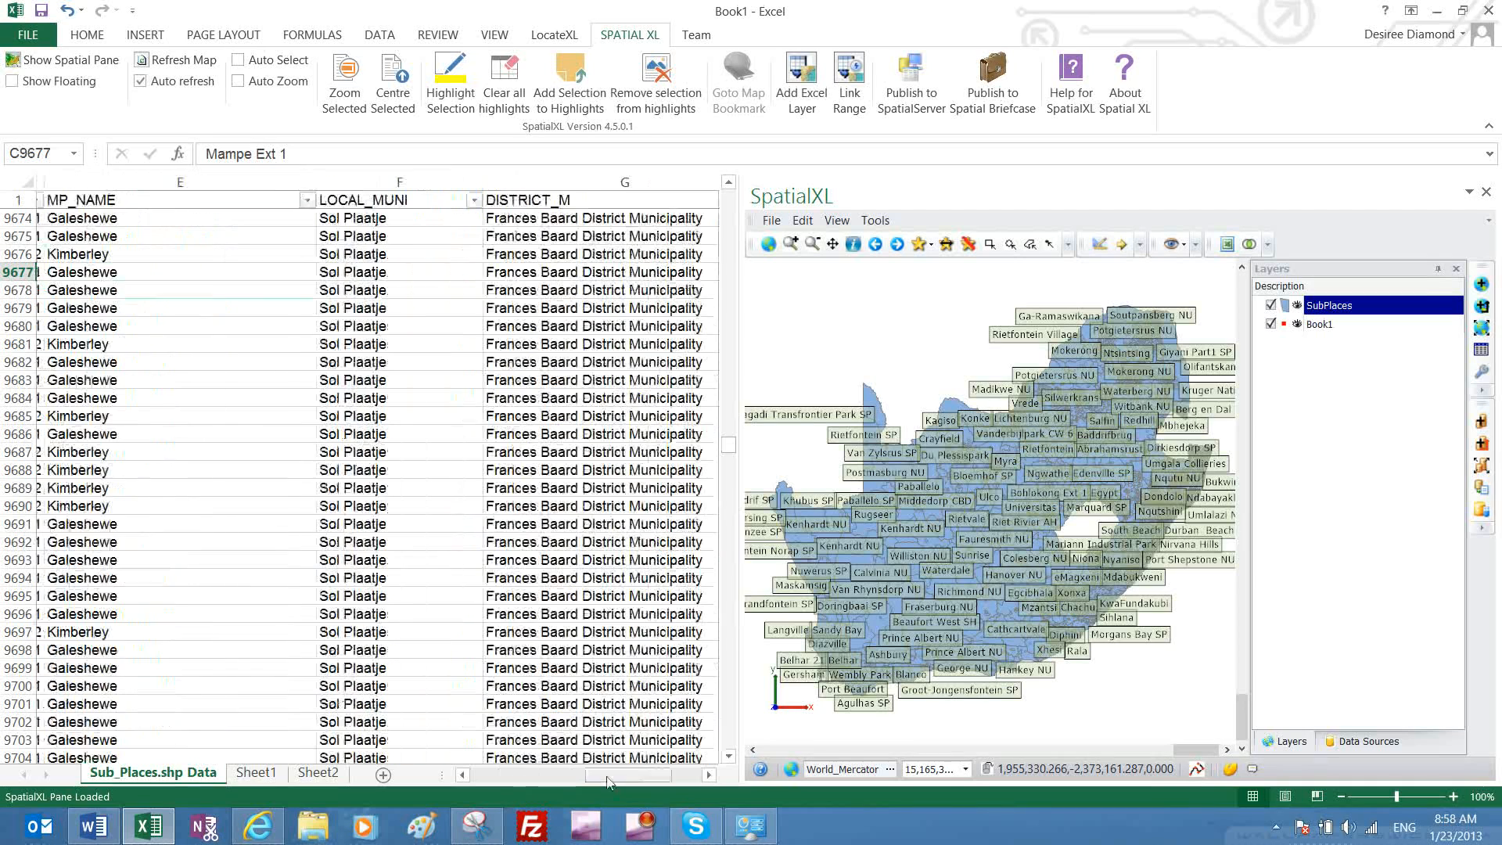
left_click_drag(594, 772, 626, 773)
left_click(575, 200)
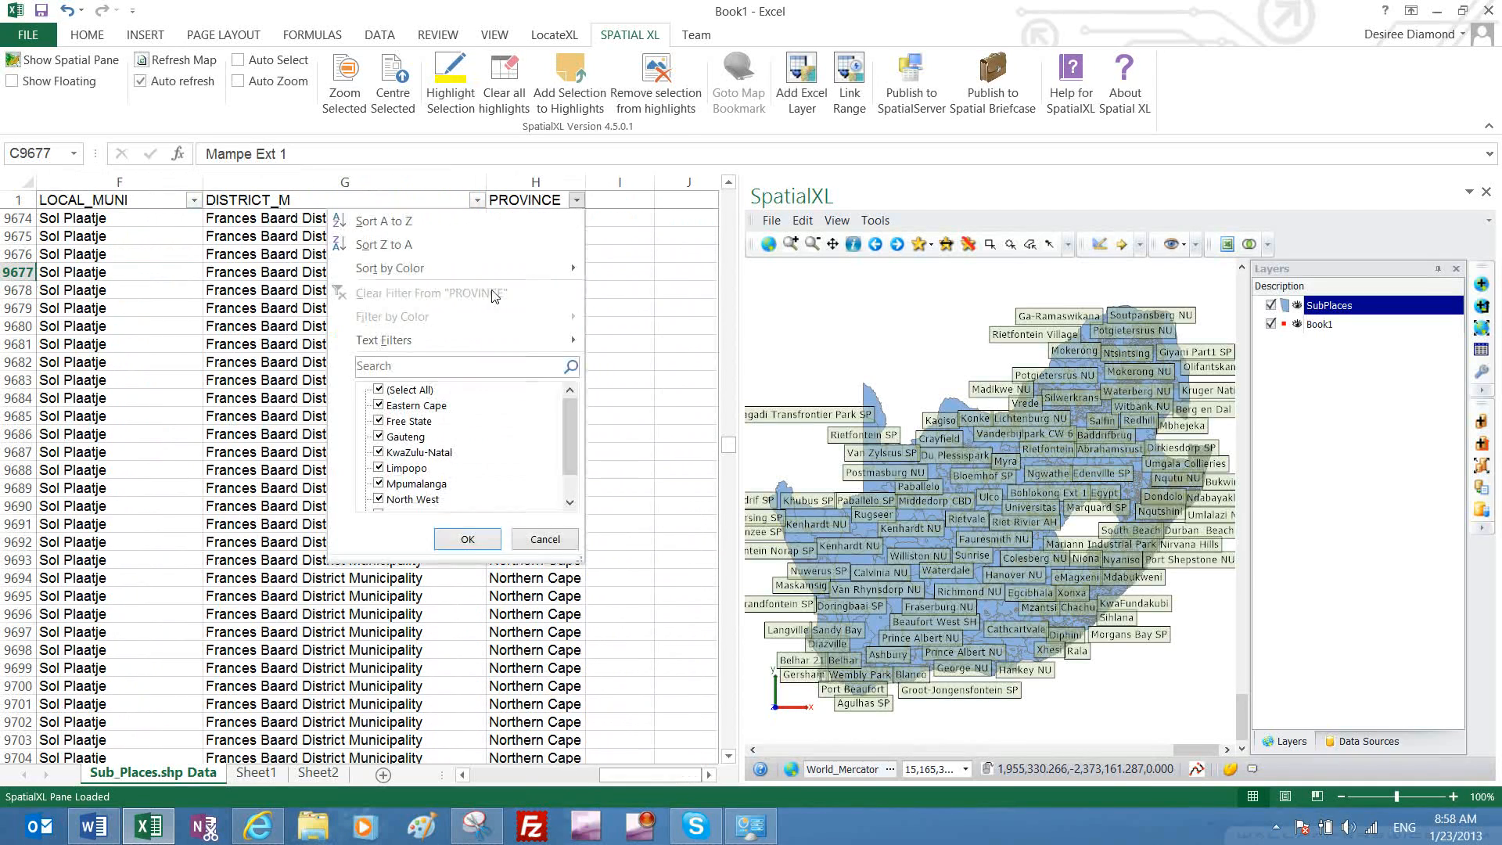
left_click(402, 390)
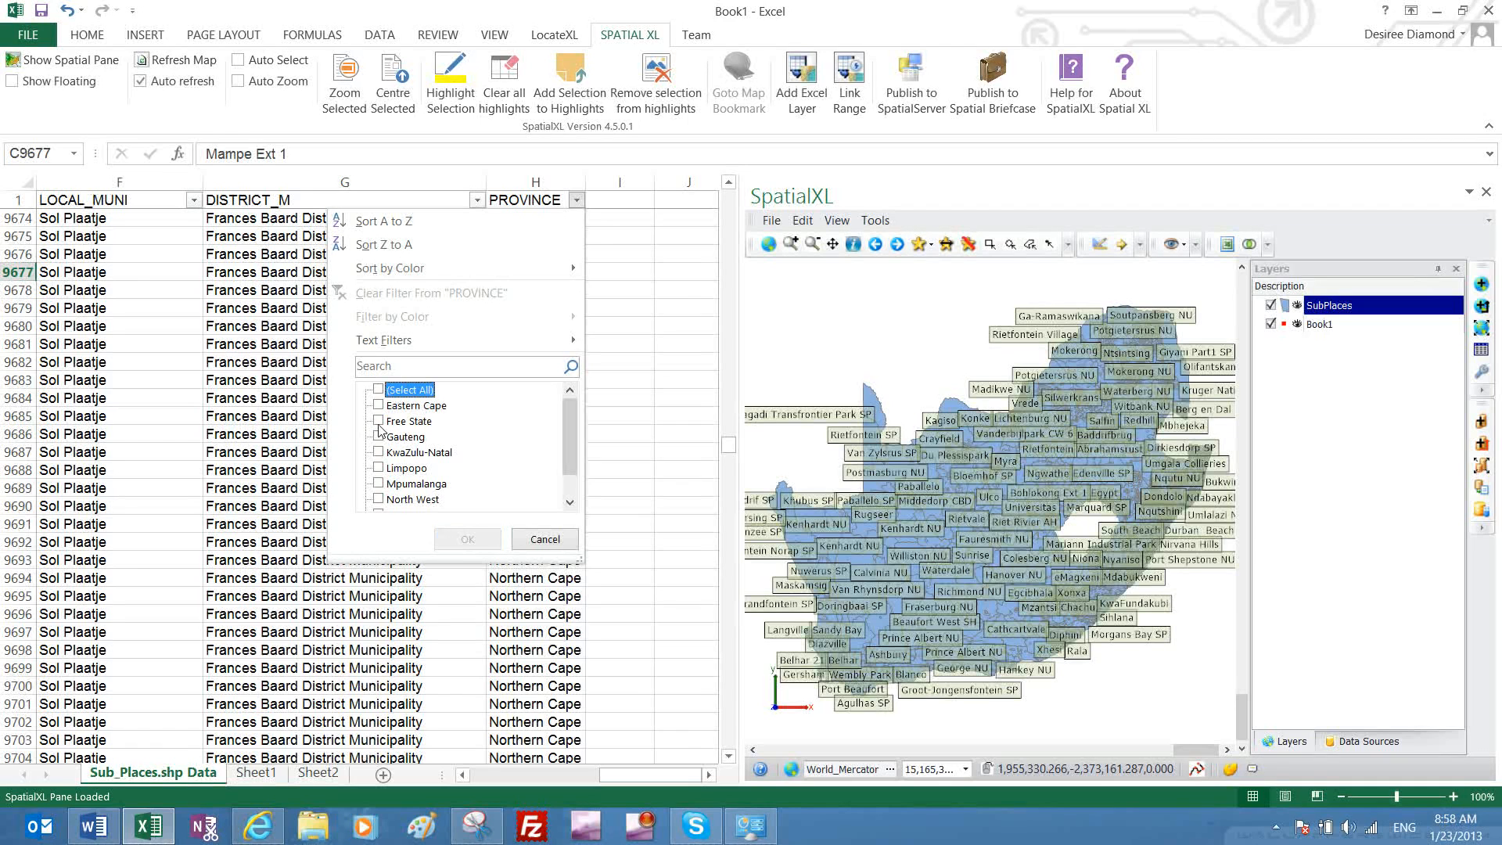
left_click(379, 436)
left_click(467, 539)
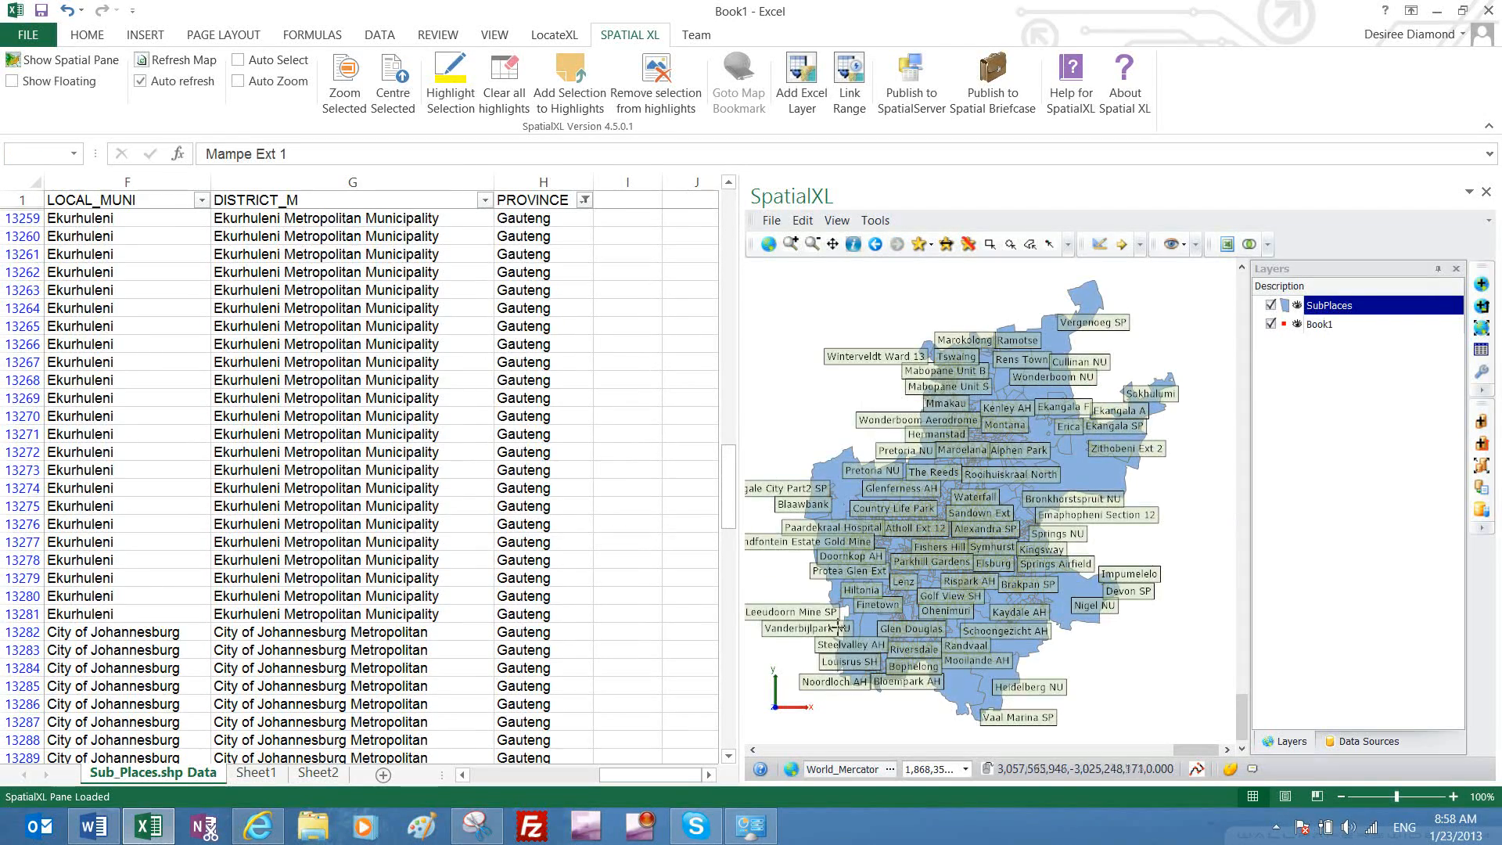
Filter the DISTRICT_M column to Bojanala District Municipality, City of Johannesburg Metropolitan and City of Tshwane Metropolitan
left_click(483, 201)
left_click(335, 389)
left_click(329, 405)
left_click(327, 422)
left_click(322, 437)
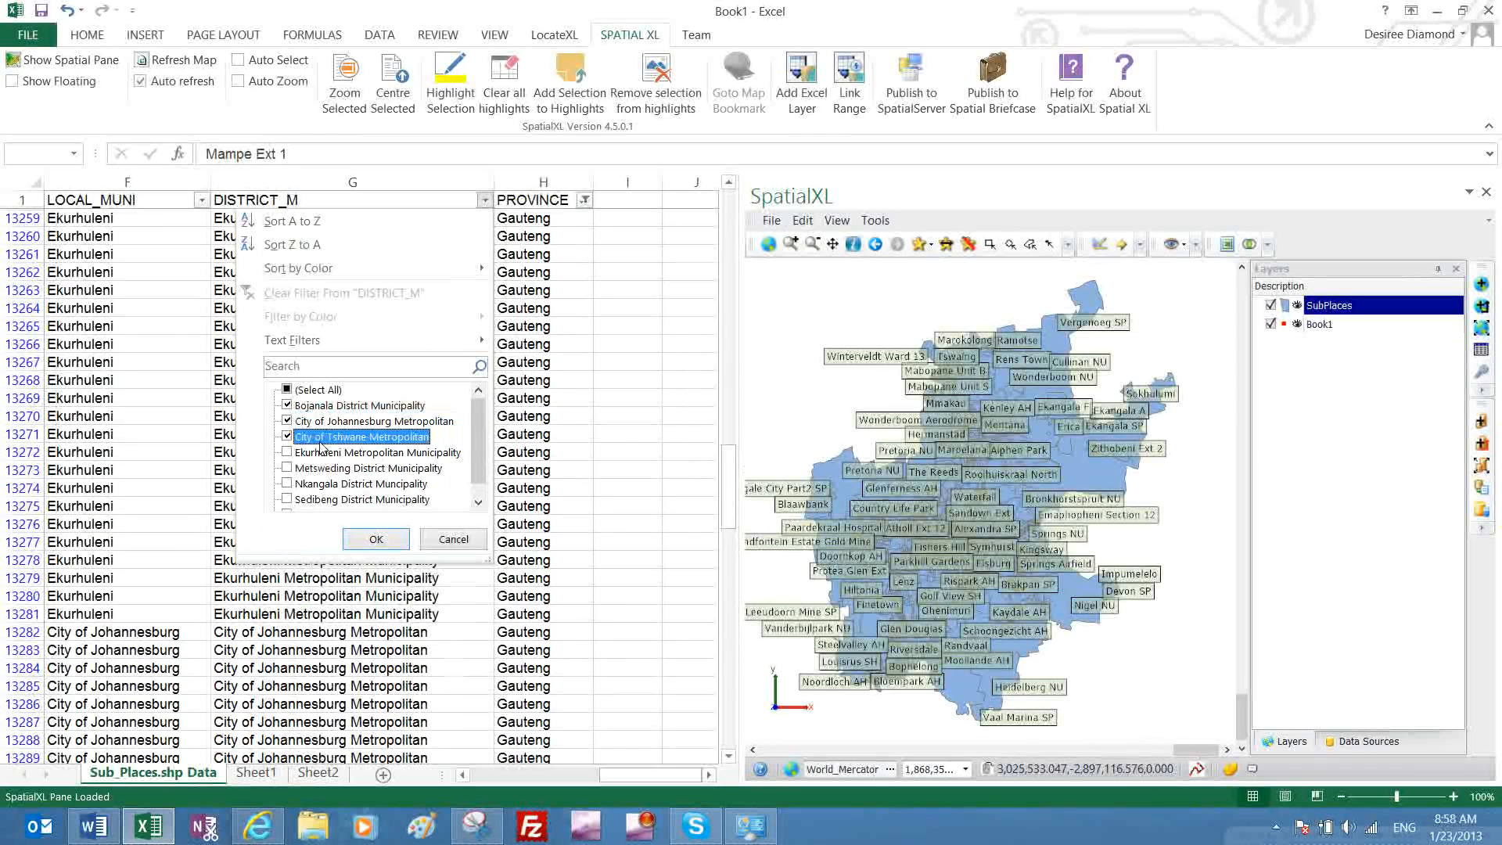
left_click(393, 546)
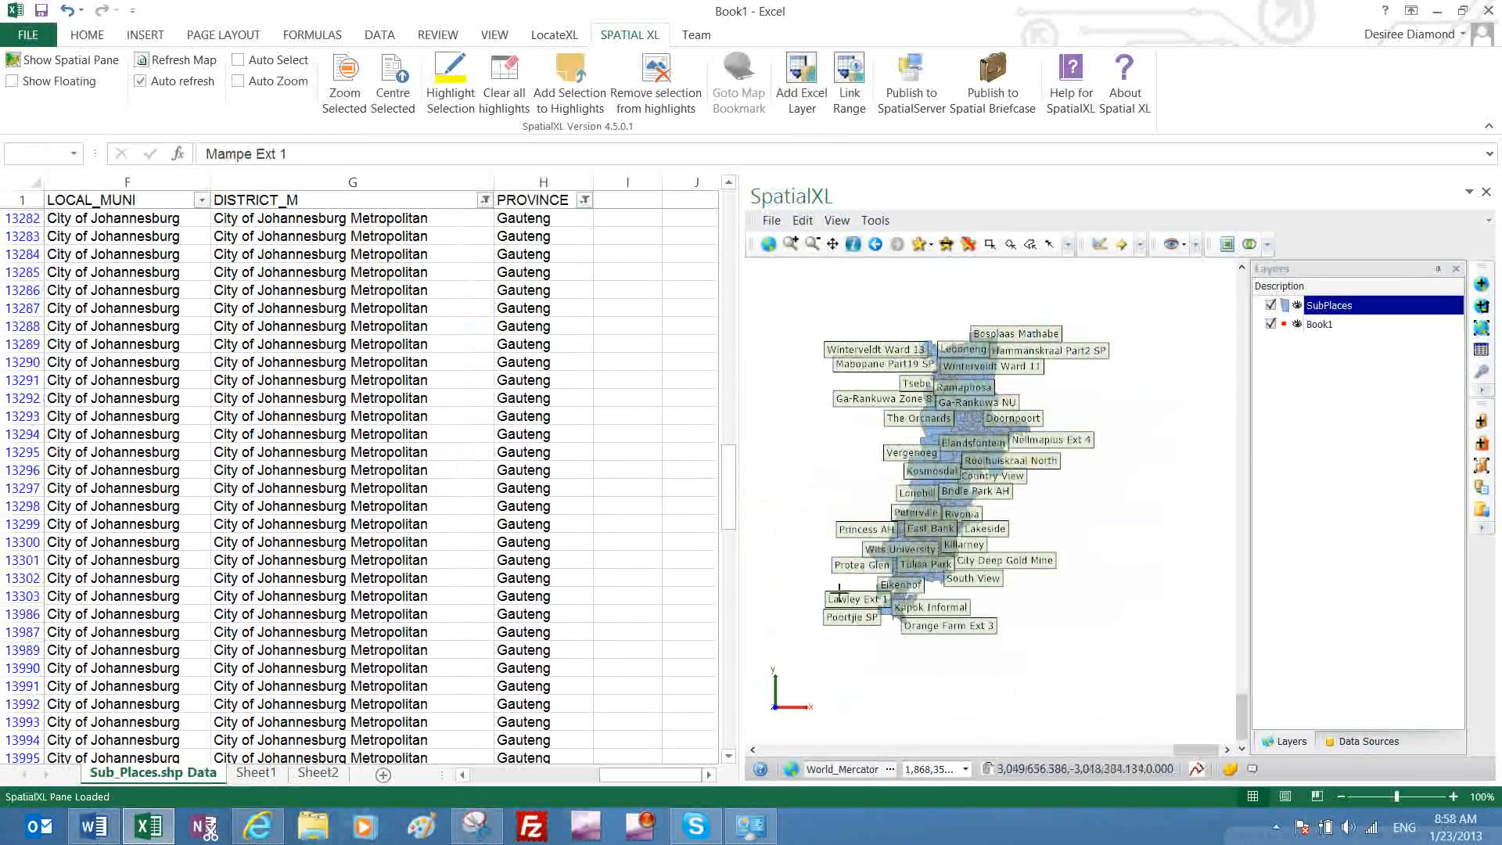
left_click(291, 361)
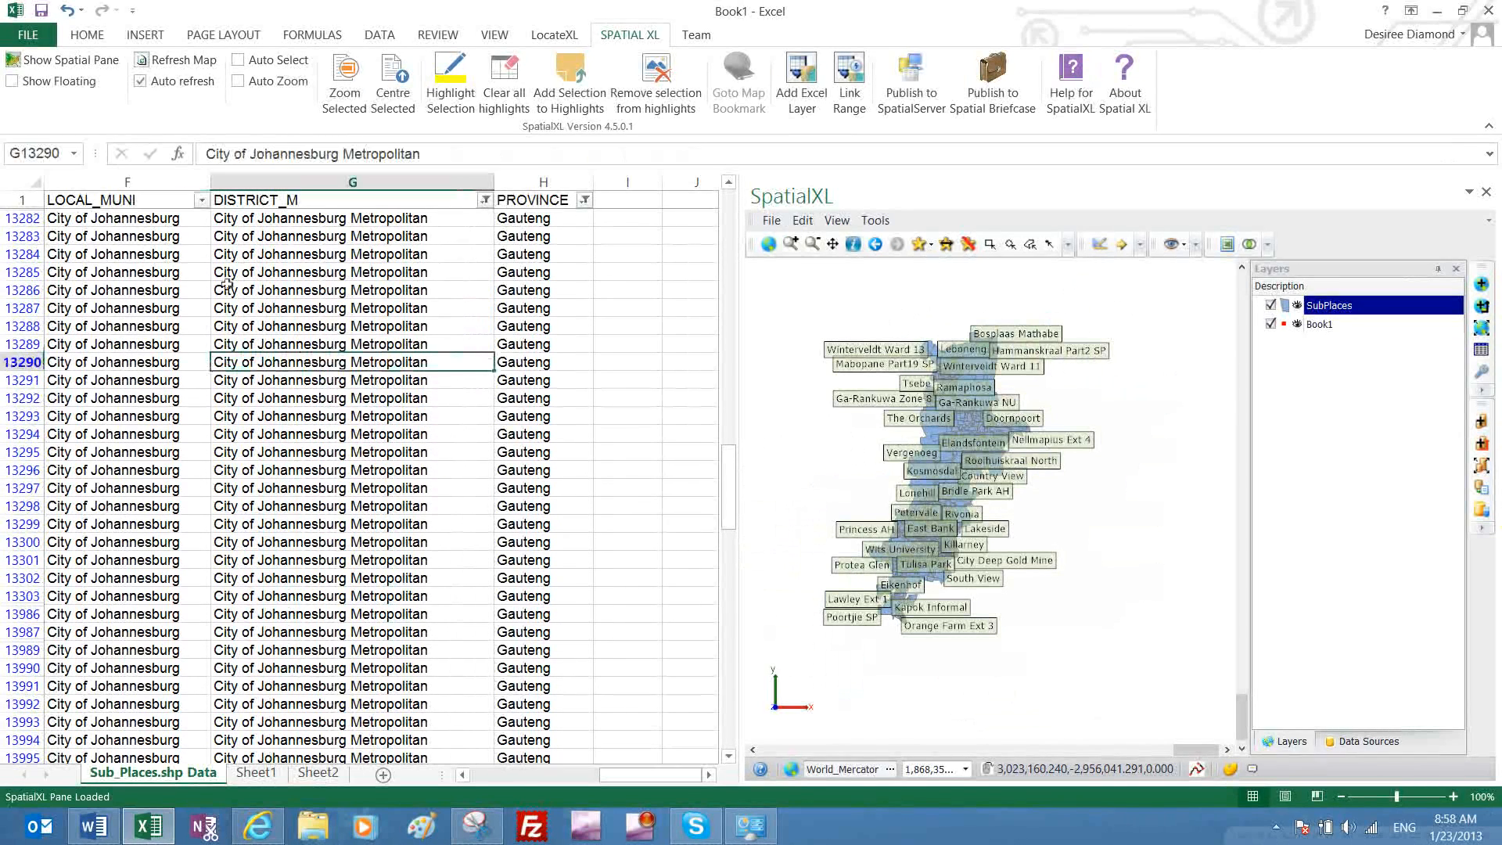
left_click(556, 345)
left_click(329, 327)
left_click(188, 342)
left_click(104, 467)
left_click(469, 471)
left_click(560, 480)
left_click(406, 560)
left_click(133, 528)
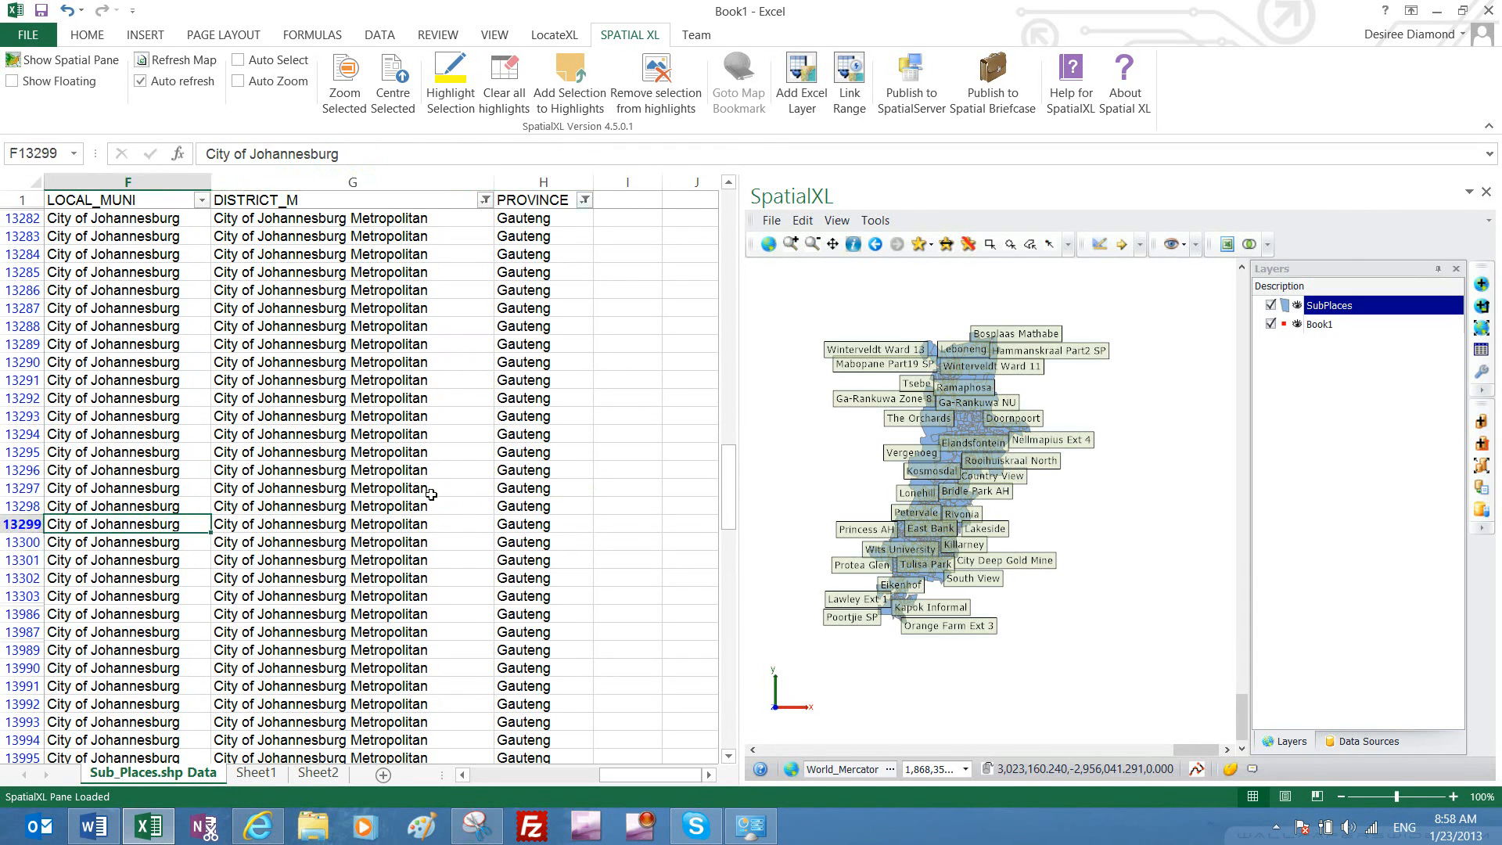
left_click(457, 307)
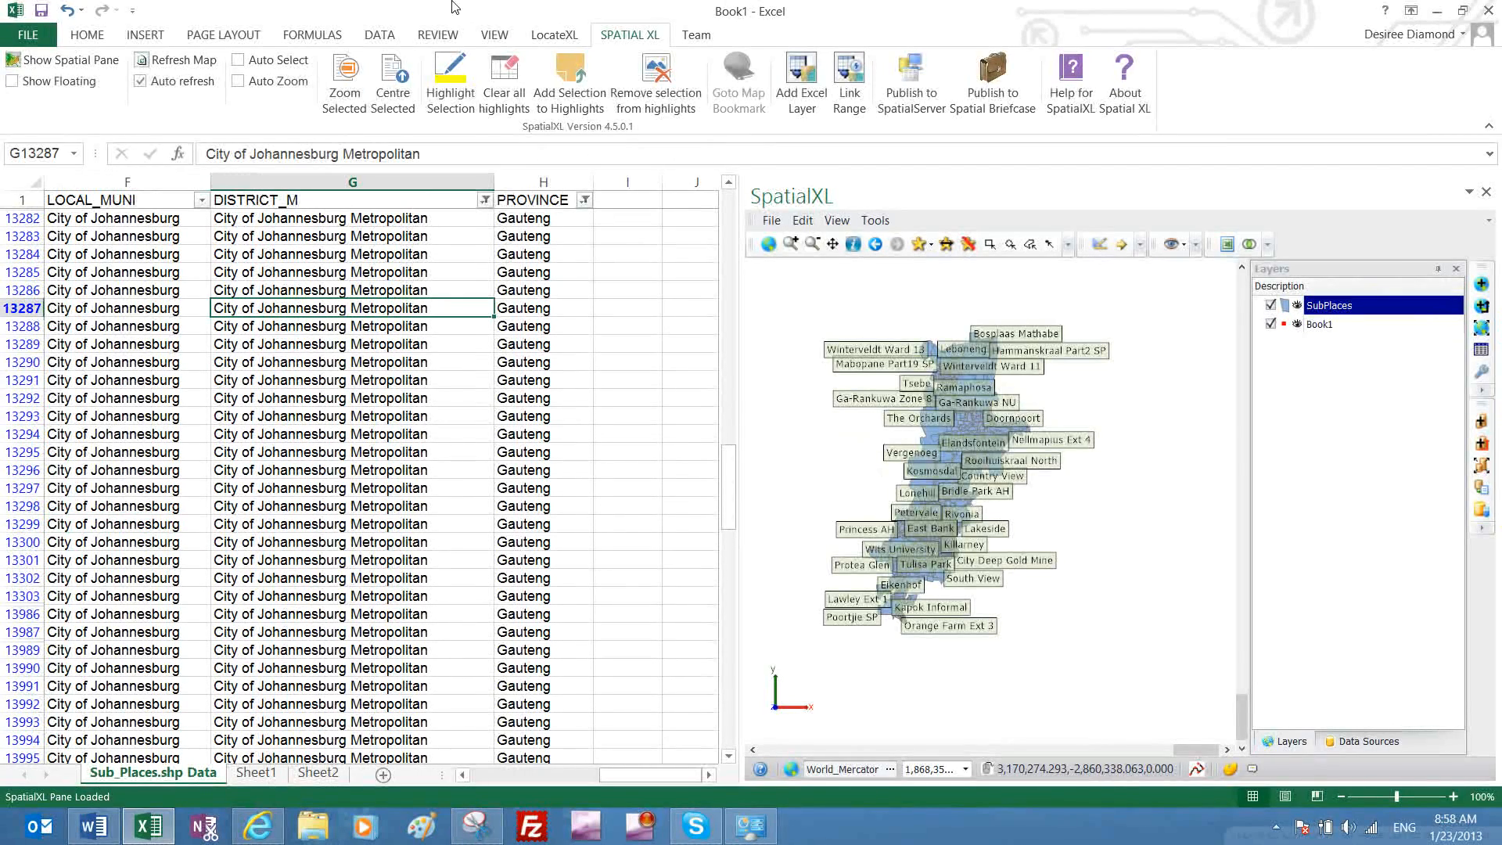
Clear all filters from the worksheet data and fit the map to the full extent of the SubPlaces layer
left_click(379, 34)
left_click(533, 62)
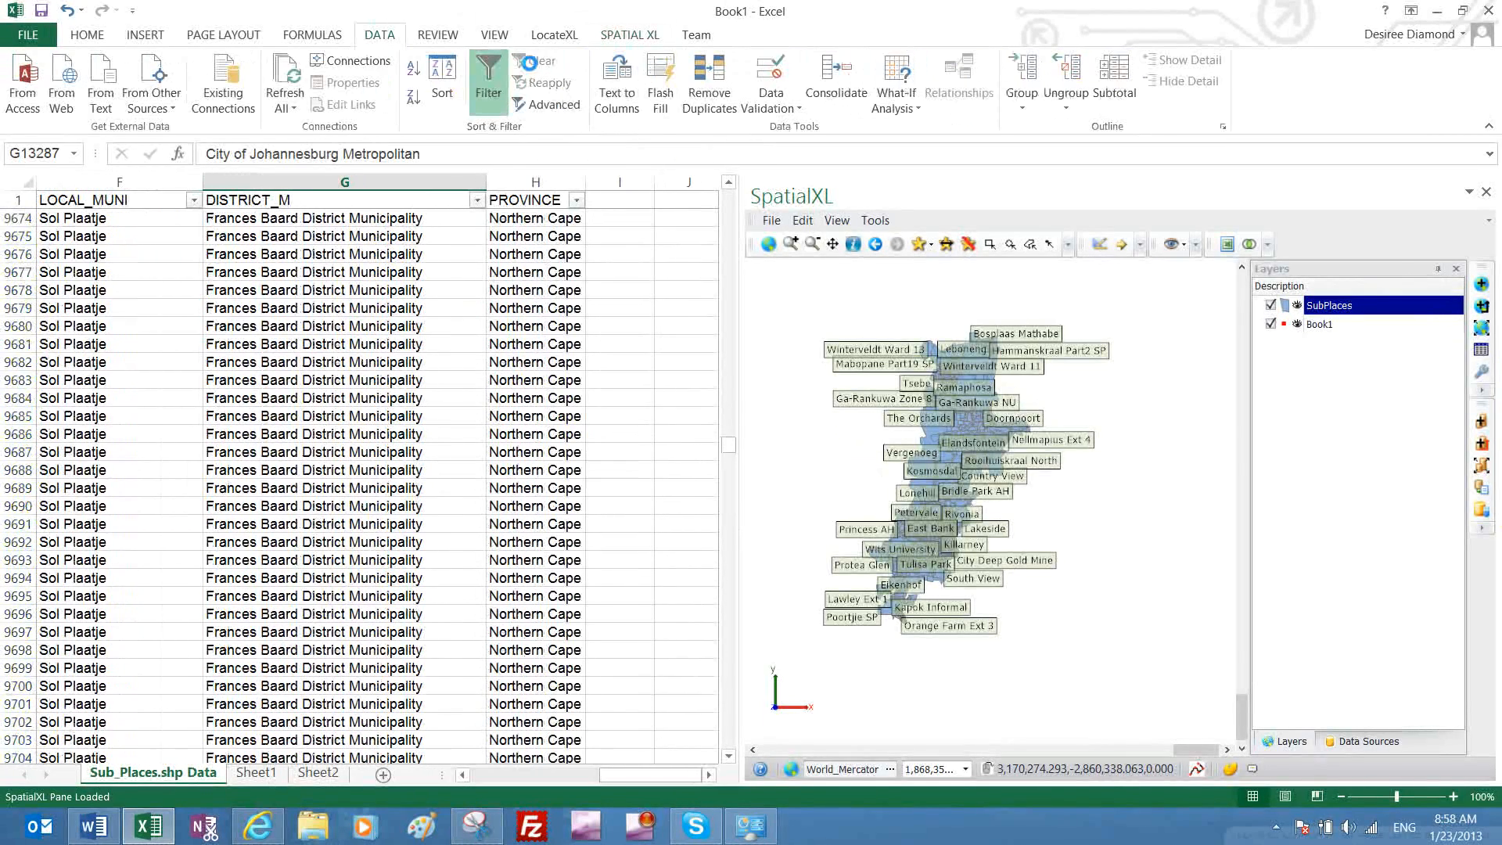
left_click(1481, 327)
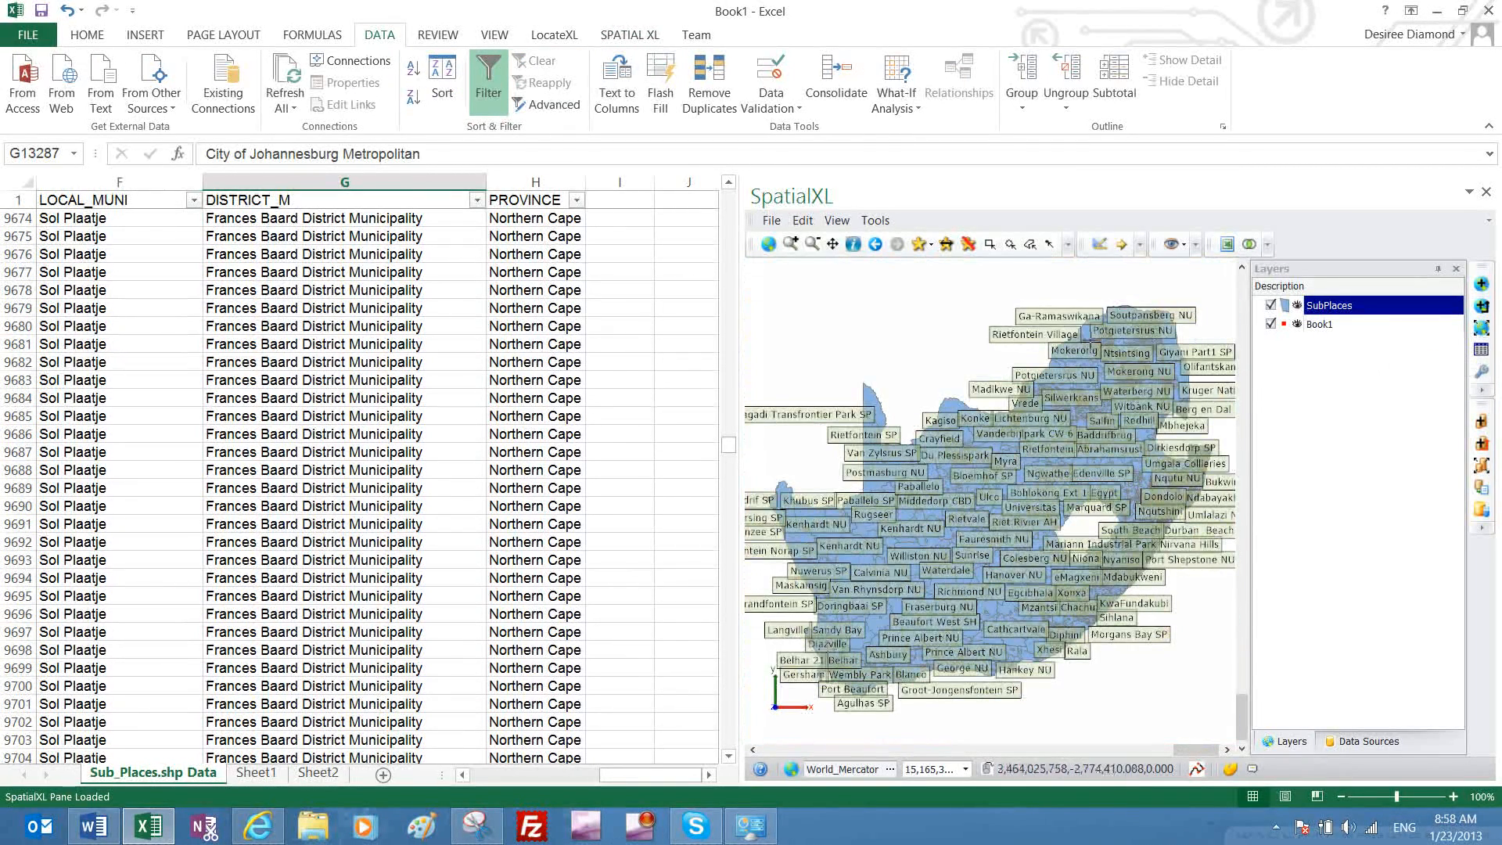
left_click(336, 381)
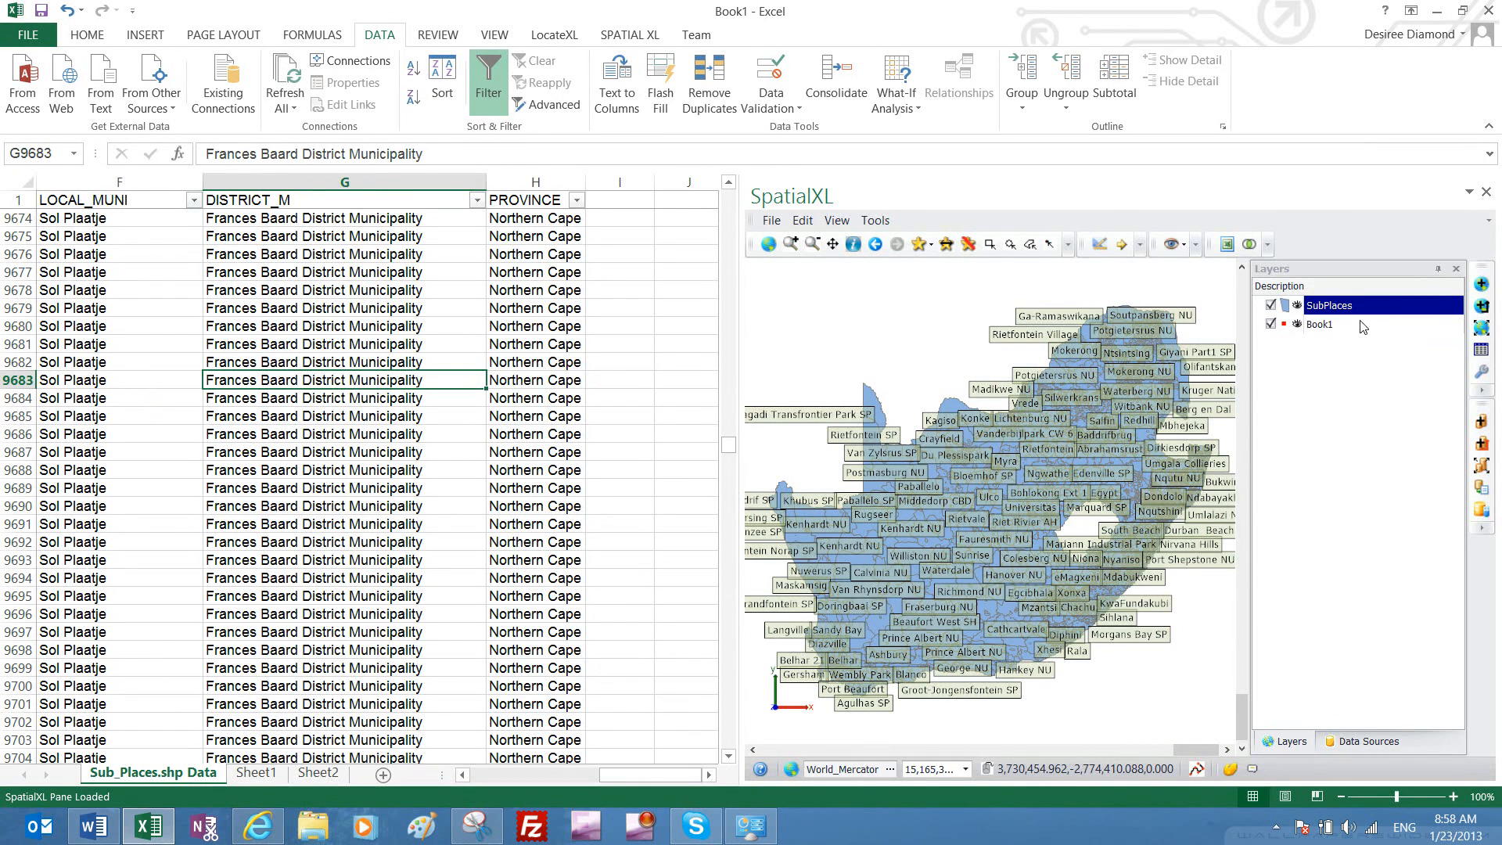
Remove the text labels from the SubPlaces layer by setting them to <None>
right_click(1328, 323)
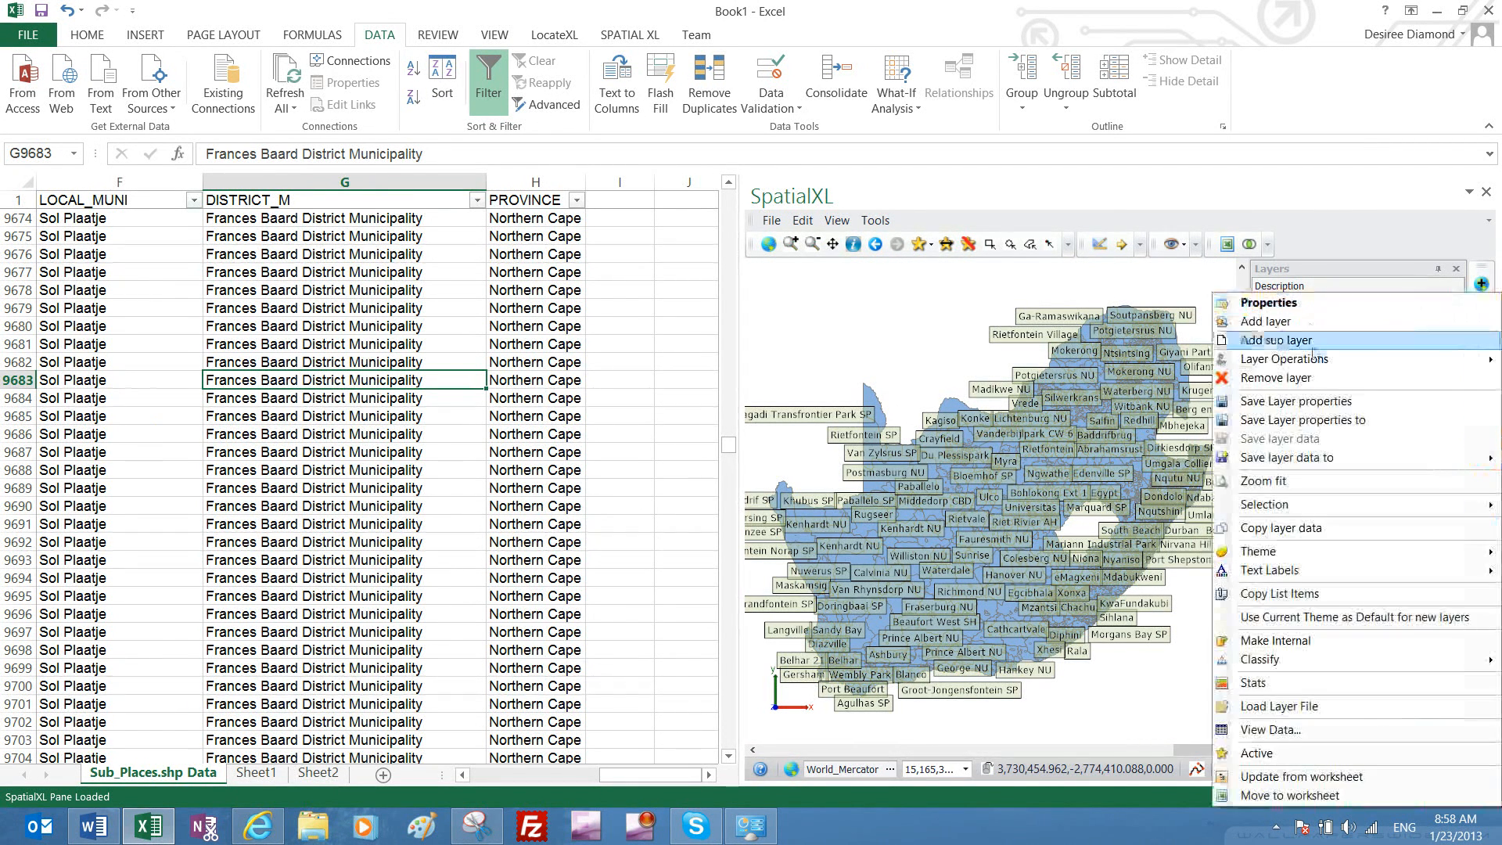
mouse_move(1301, 569)
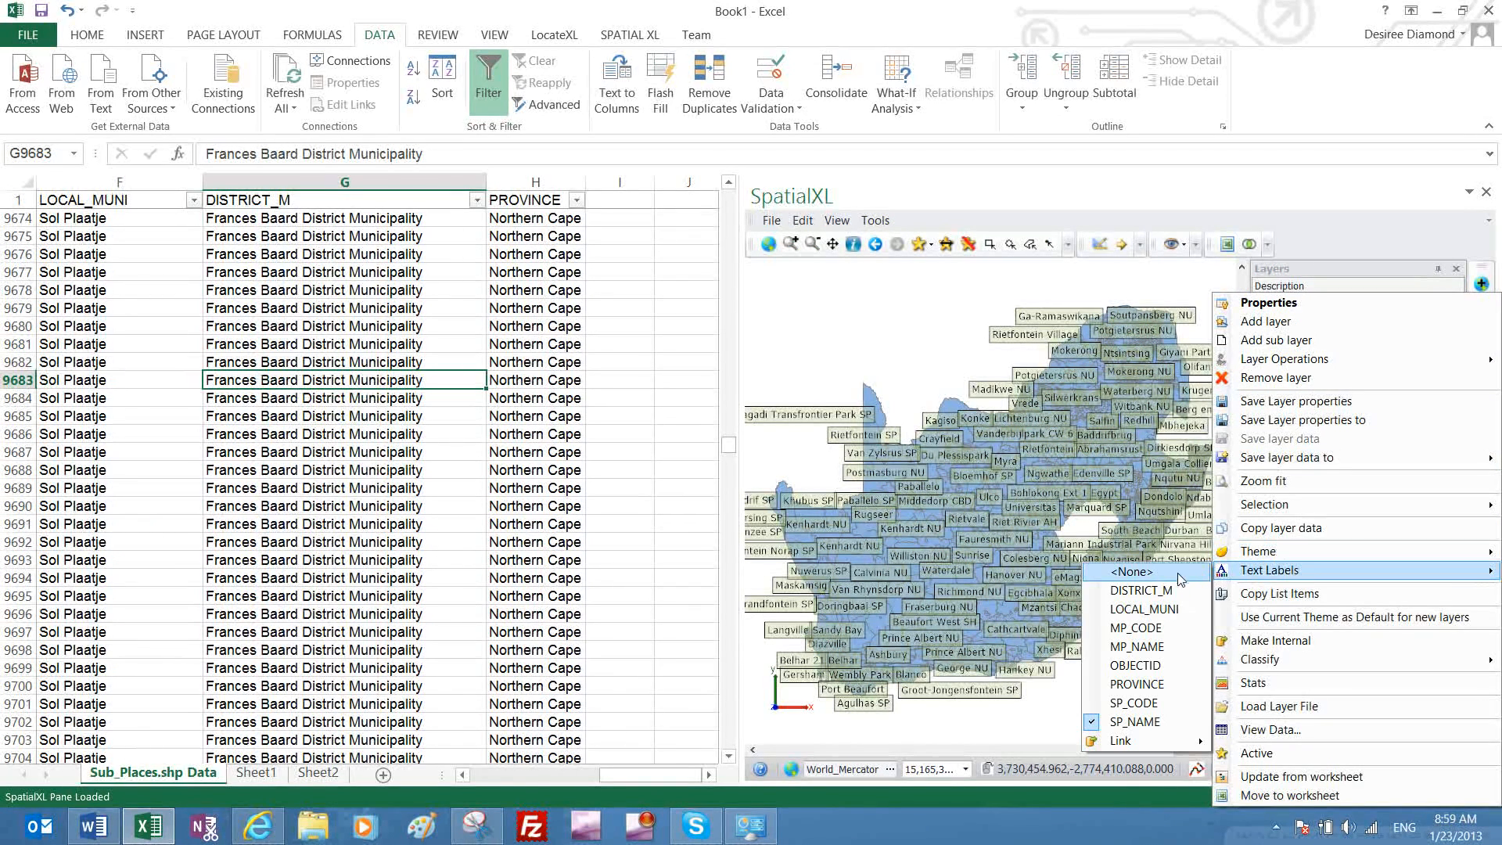
left_click(1175, 574)
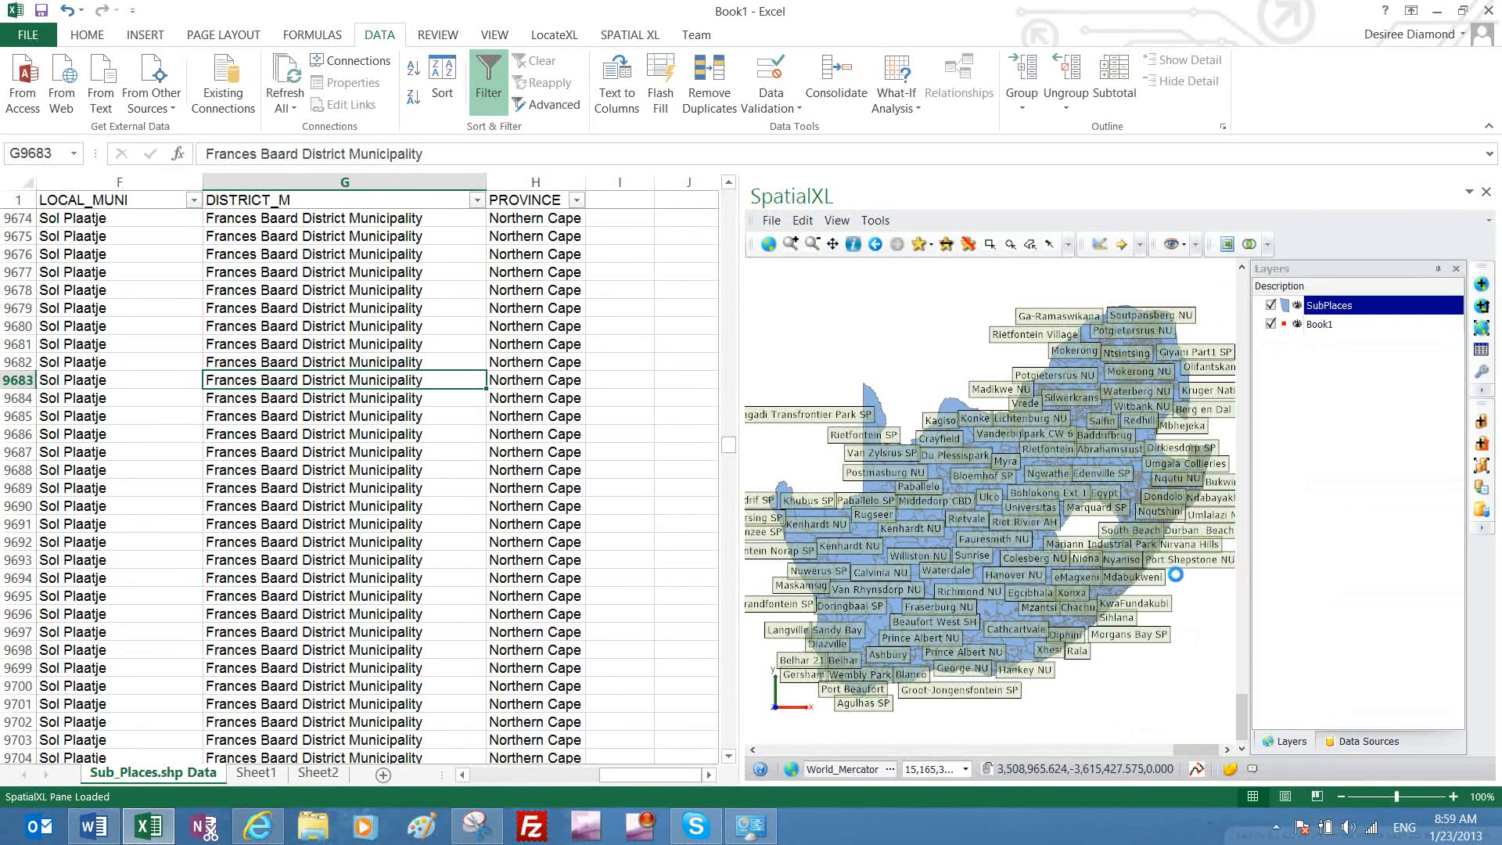
Colour the SubPlaces layer thematically with unique colours based on the PROVINCE text values and apply the layer properties
right_click(1330, 313)
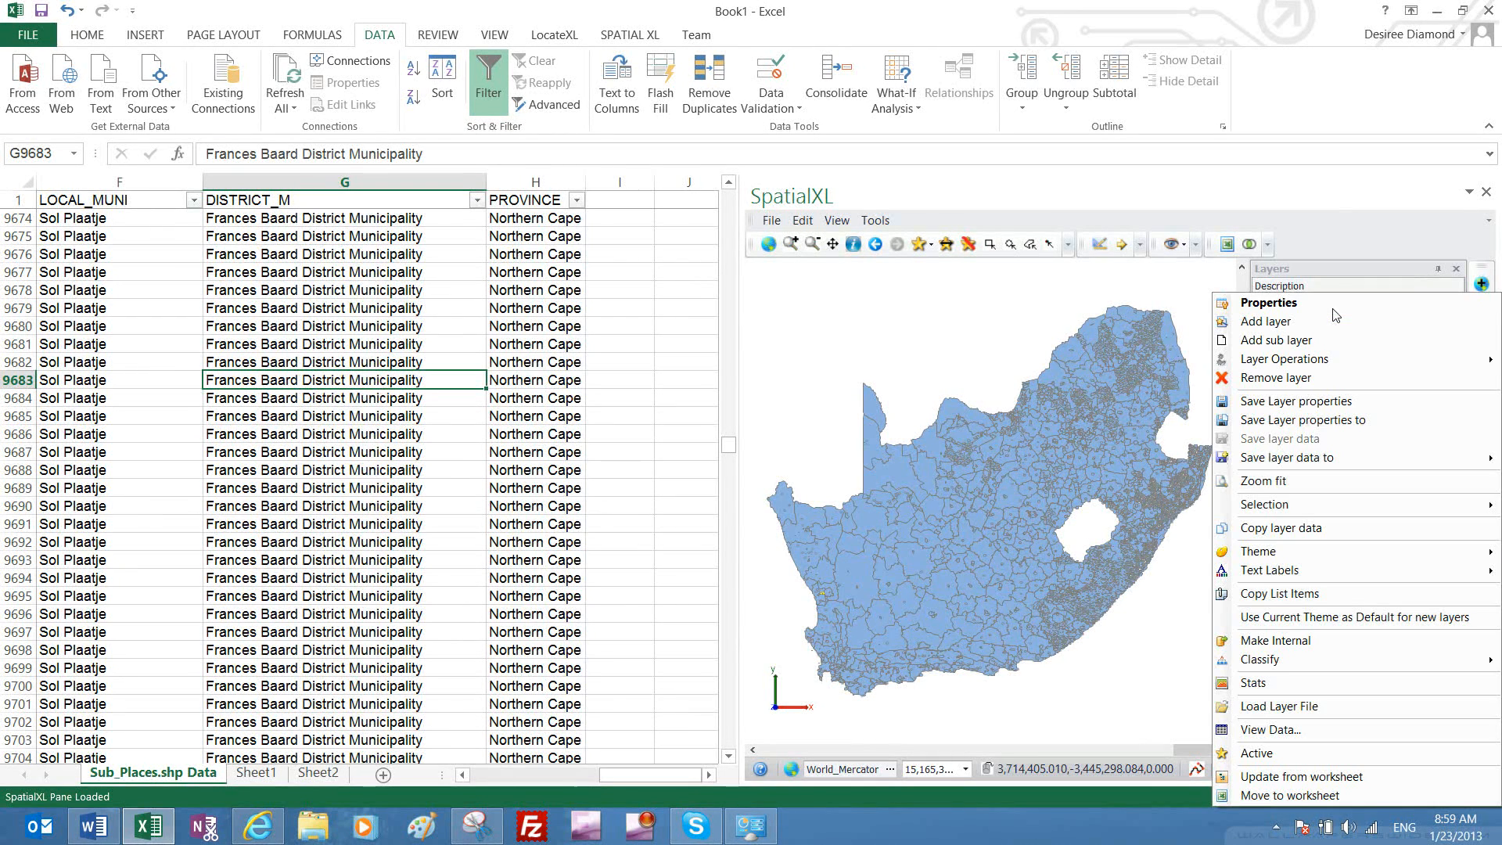
left_click(1297, 303)
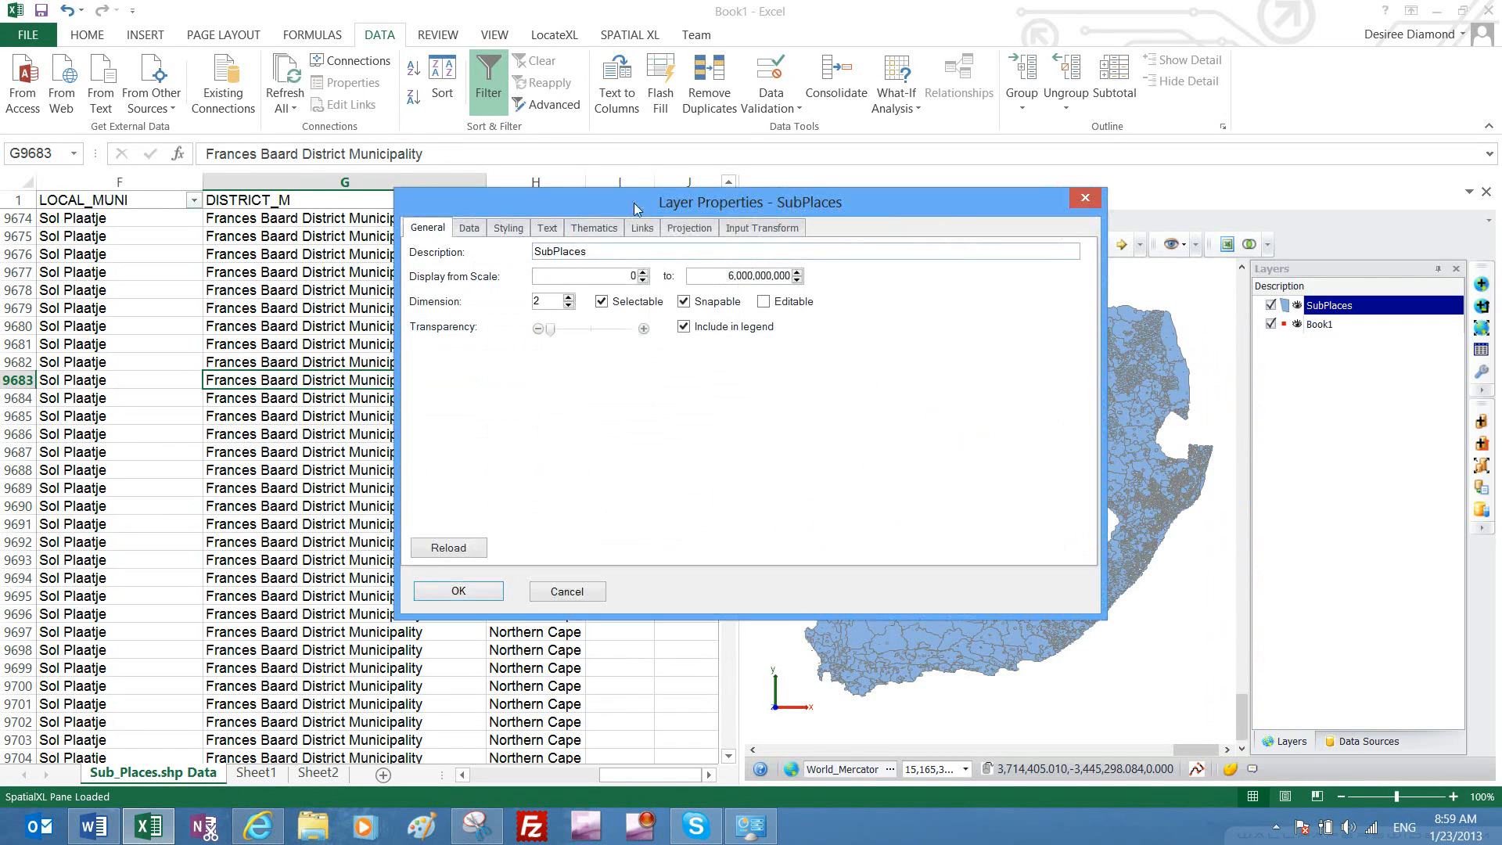
left_click(595, 227)
left_click(479, 252)
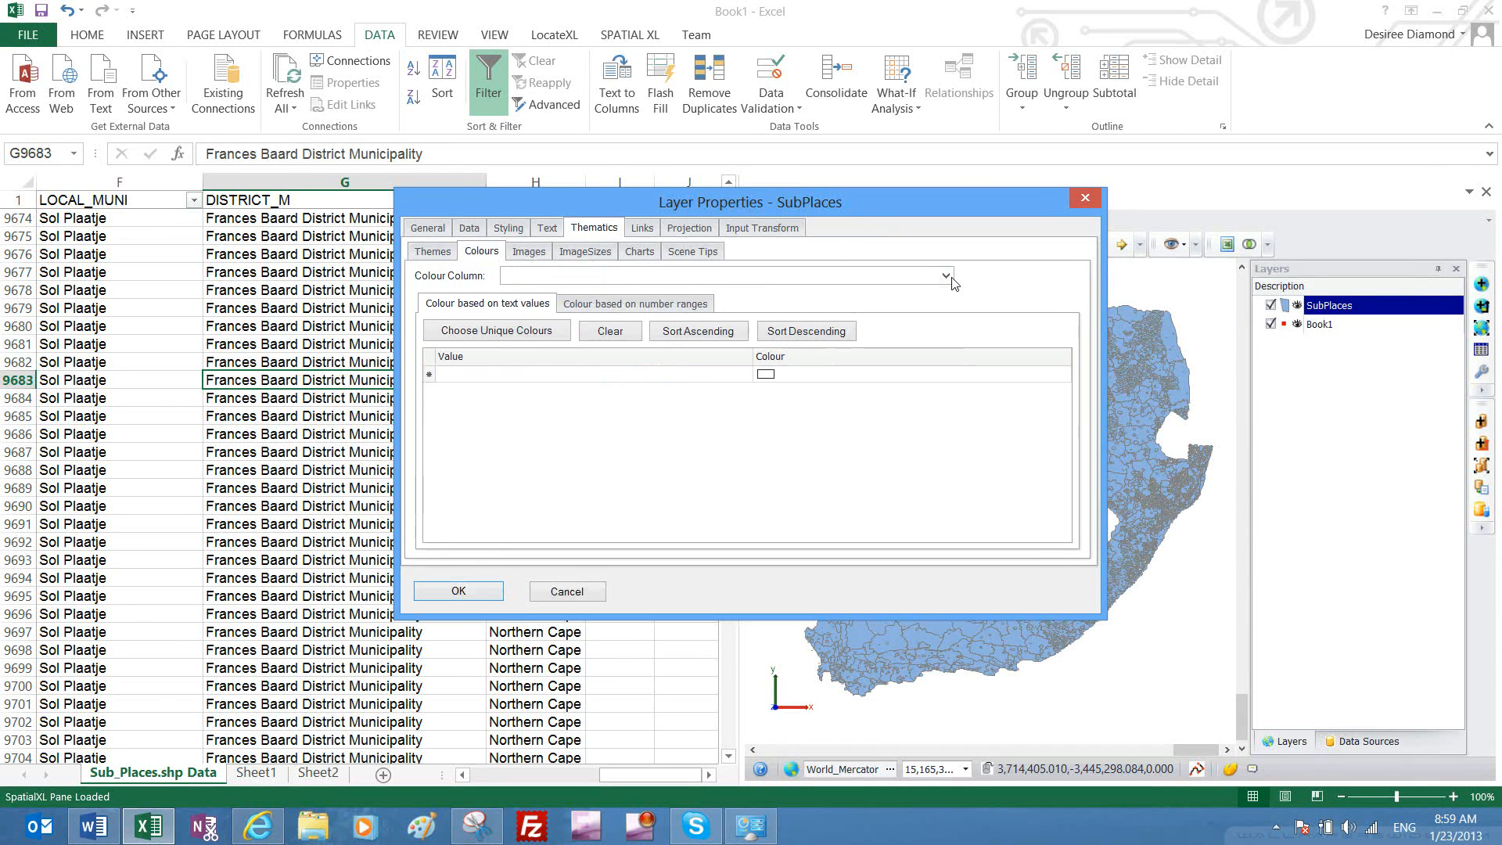
left_click(946, 275)
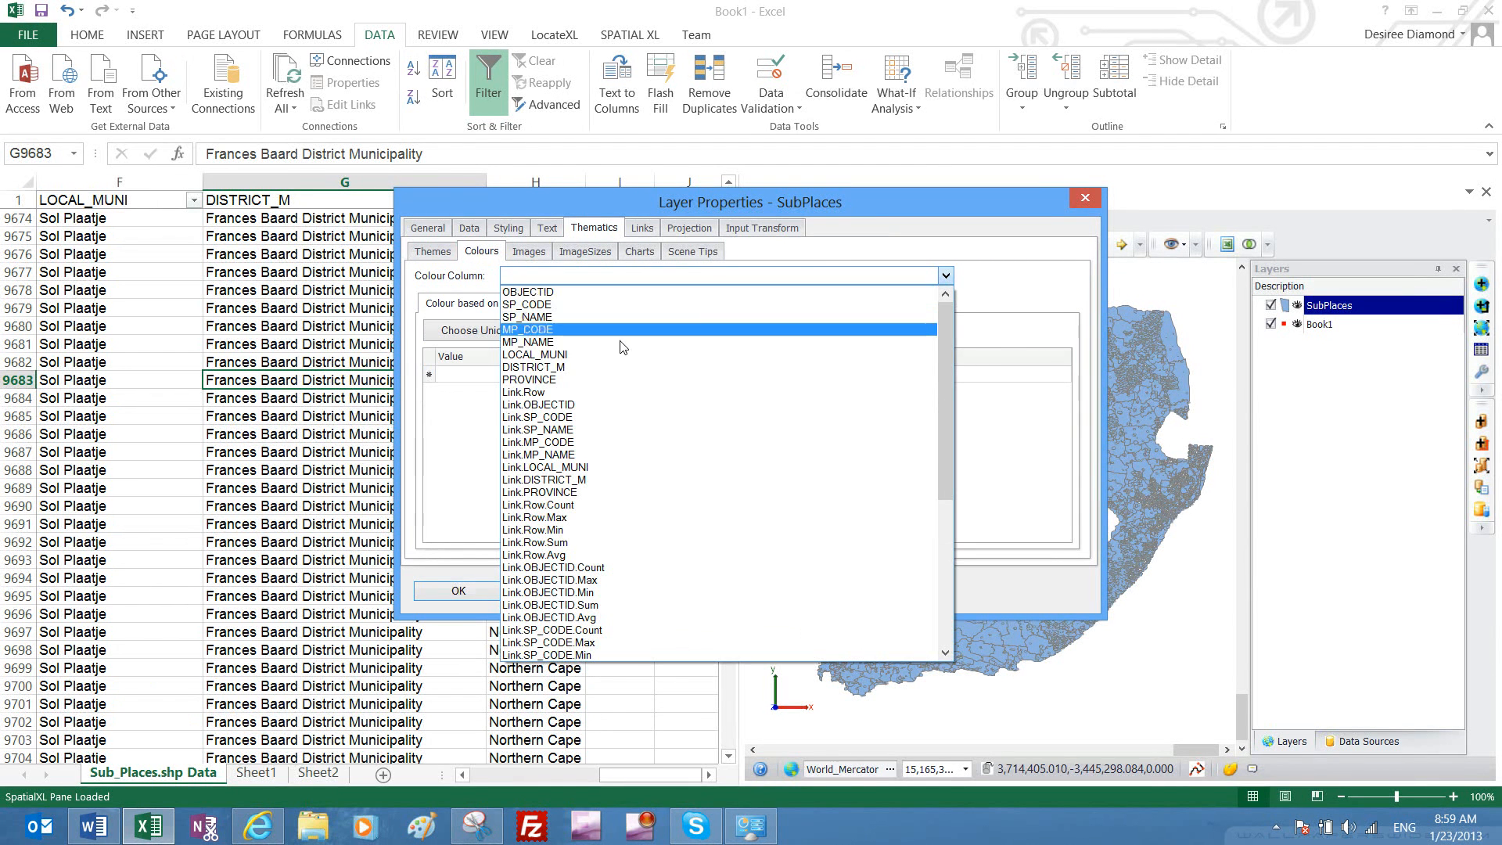
left_click(599, 379)
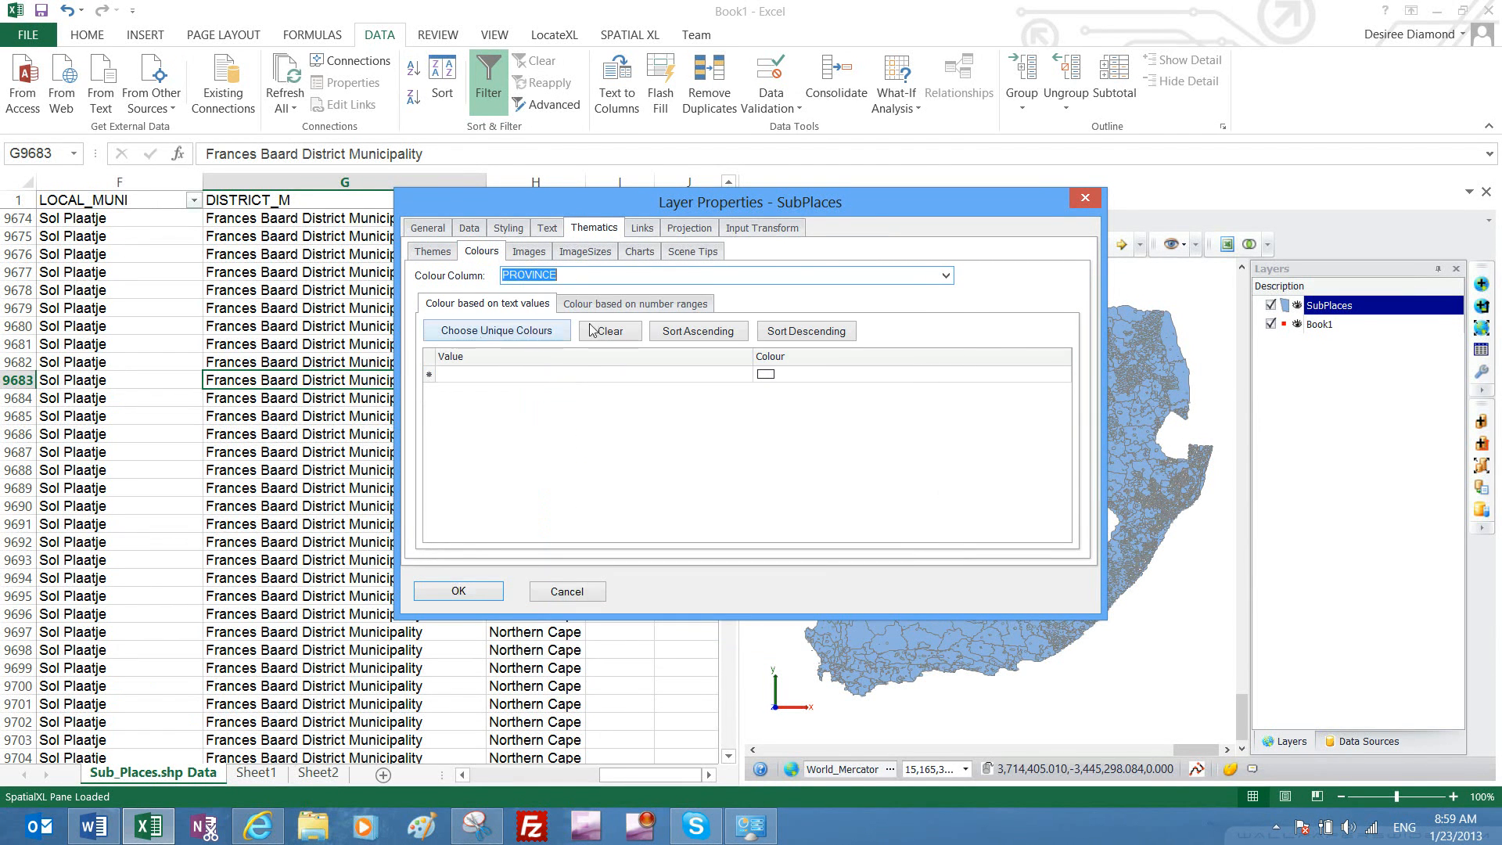
left_click(504, 333)
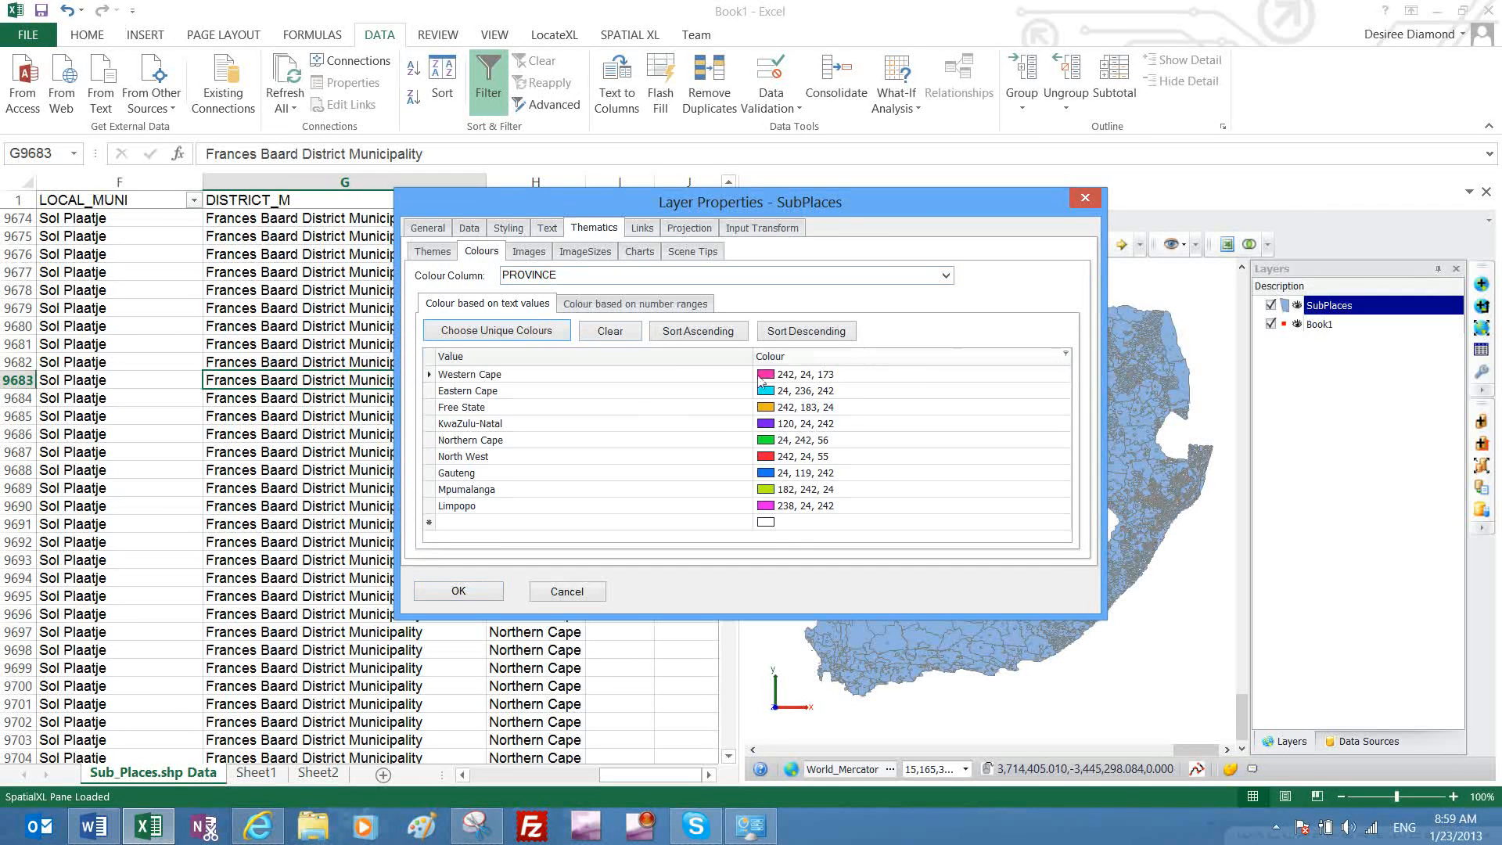
left_click(458, 593)
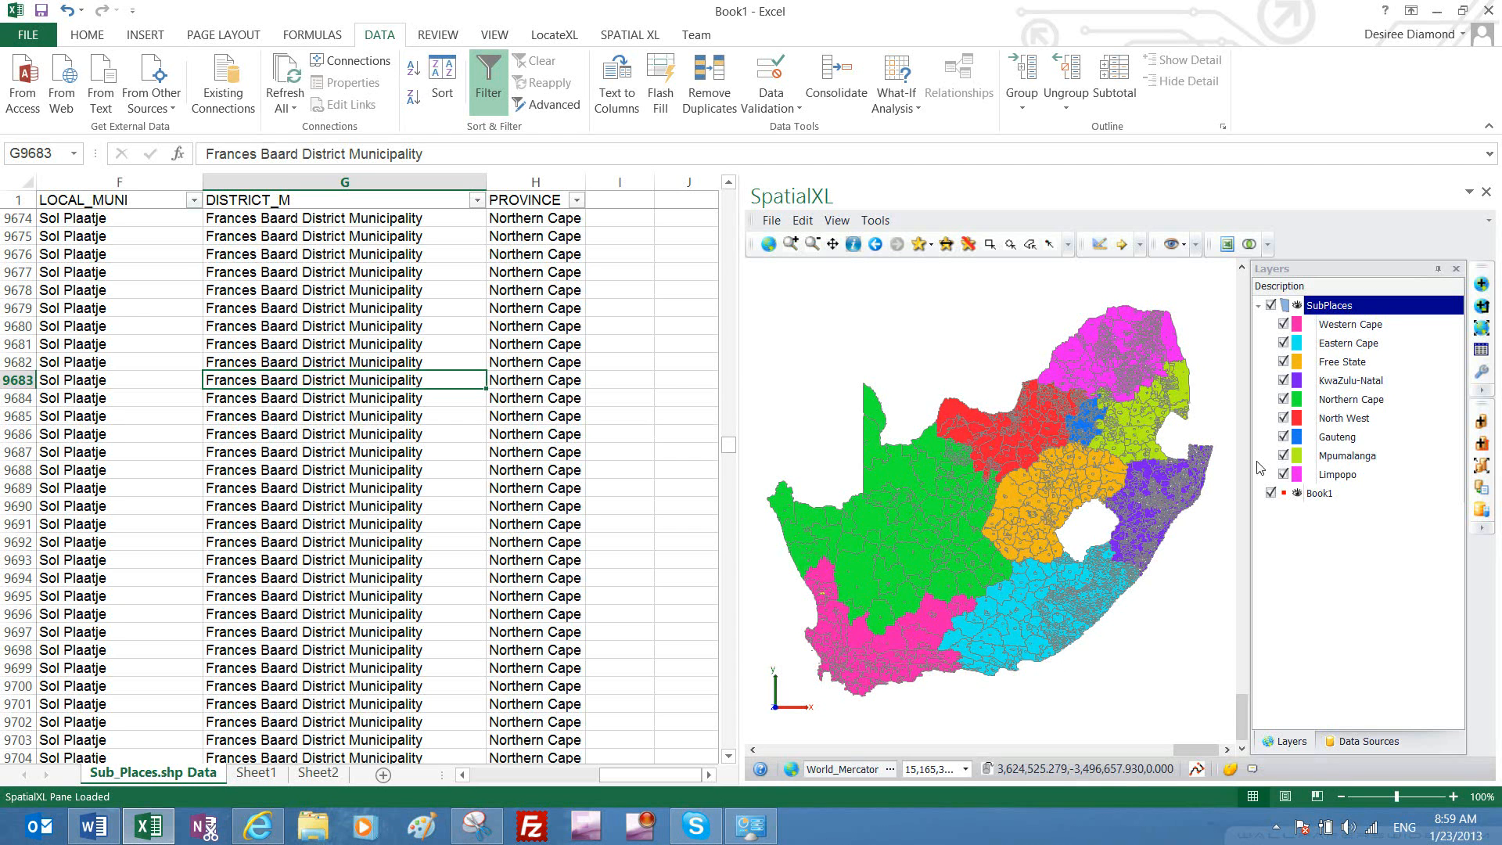
Clear the unique province colours from the SubPlaces layer's colour thematics and apply the layer properties
right_click(1357, 313)
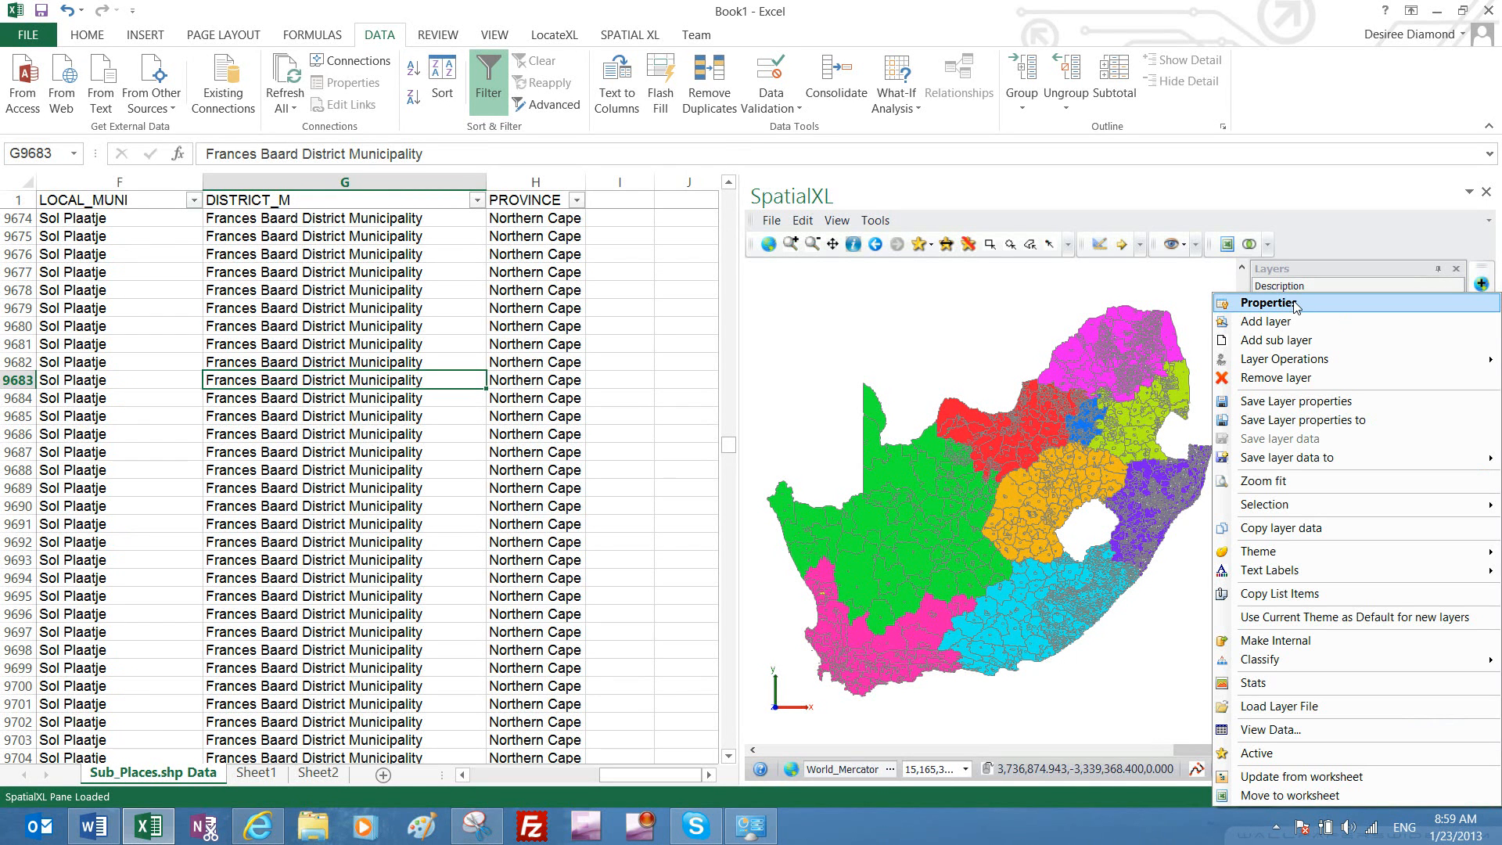
left_click(1239, 307)
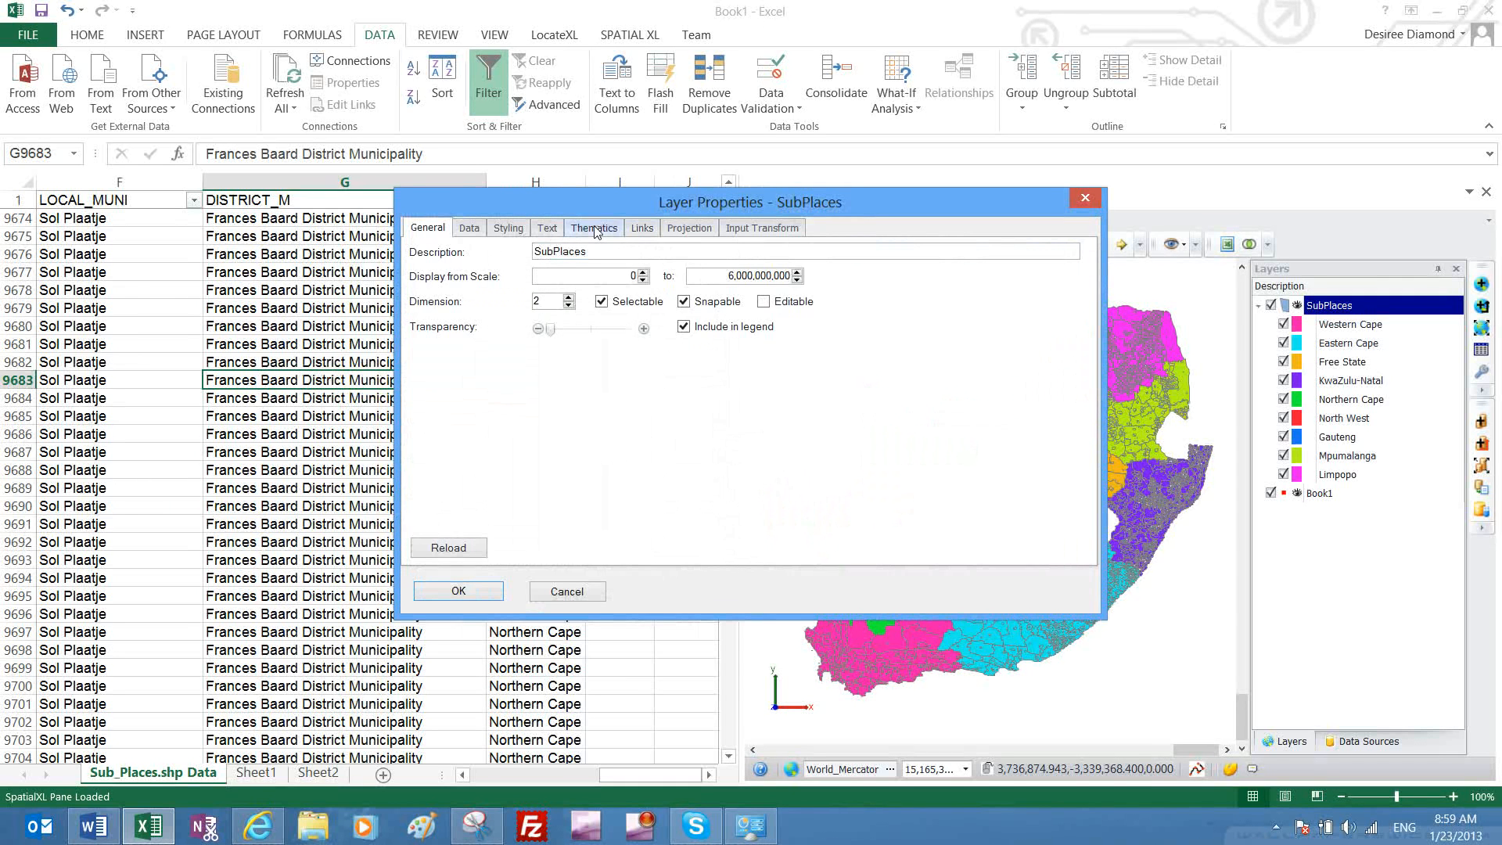
left_click(592, 231)
left_click(480, 252)
left_click(610, 331)
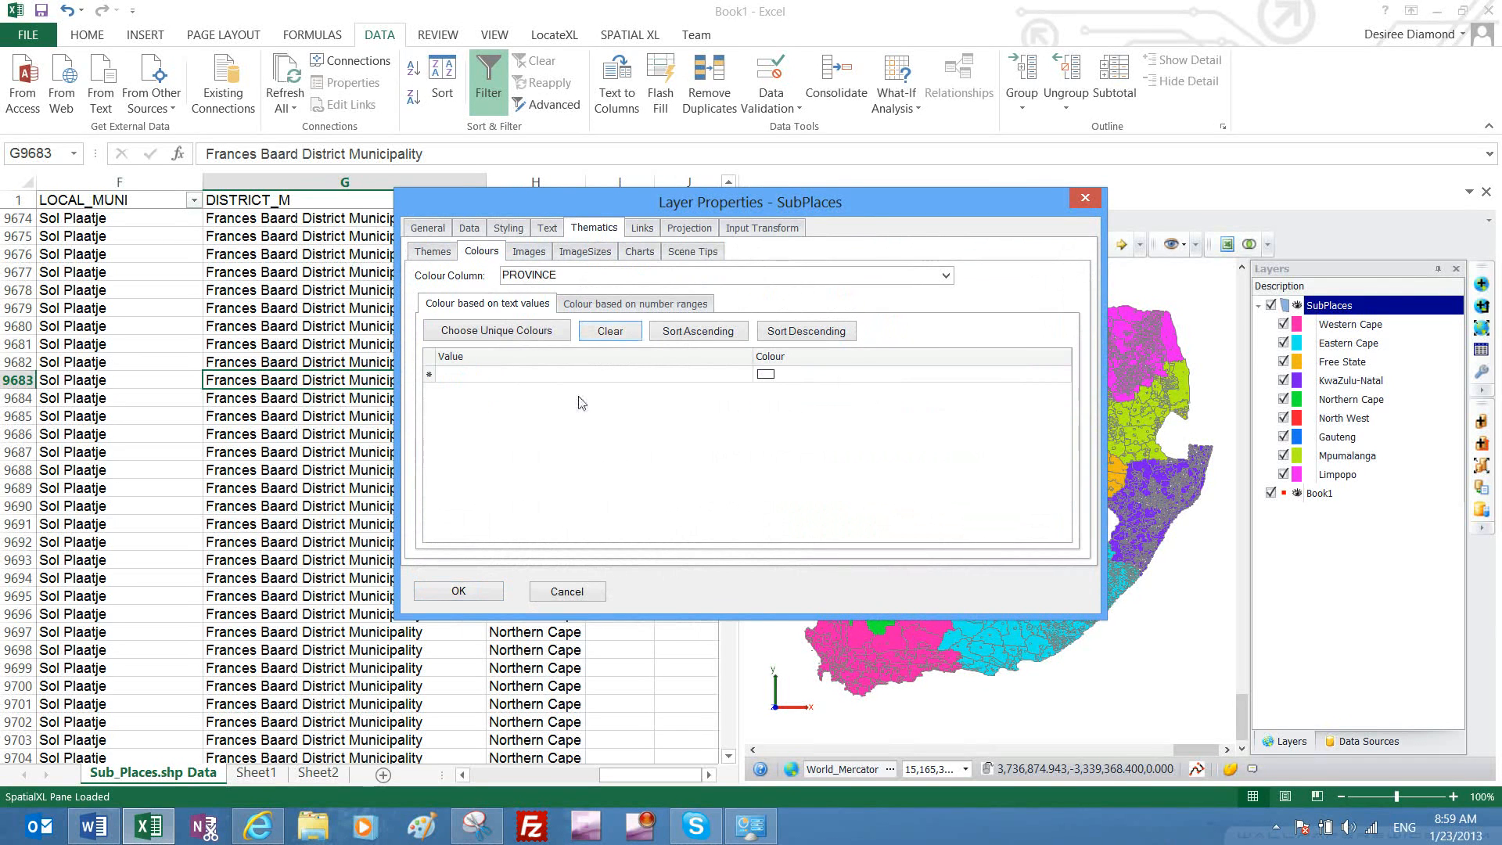
left_click(478, 596)
Add a new column headed VALUE in cell I1, beside the PROVINCE column
left_click(631, 218)
left_click(633, 202)
left_click(626, 286)
left_click(620, 202)
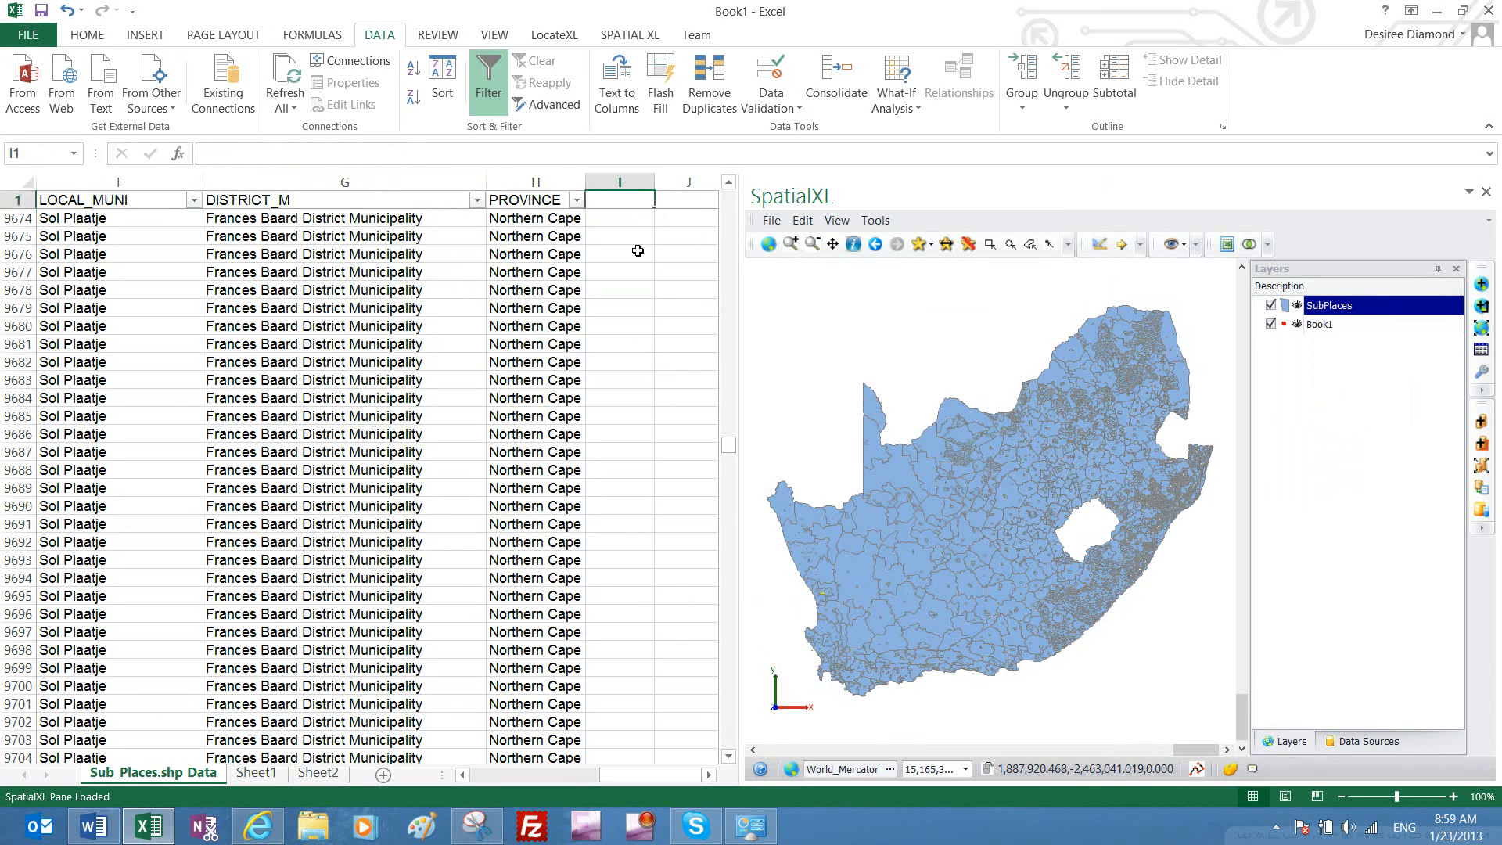
scroll(637, 252, "up", 20)
left_click_drag(732, 443, 731, 184)
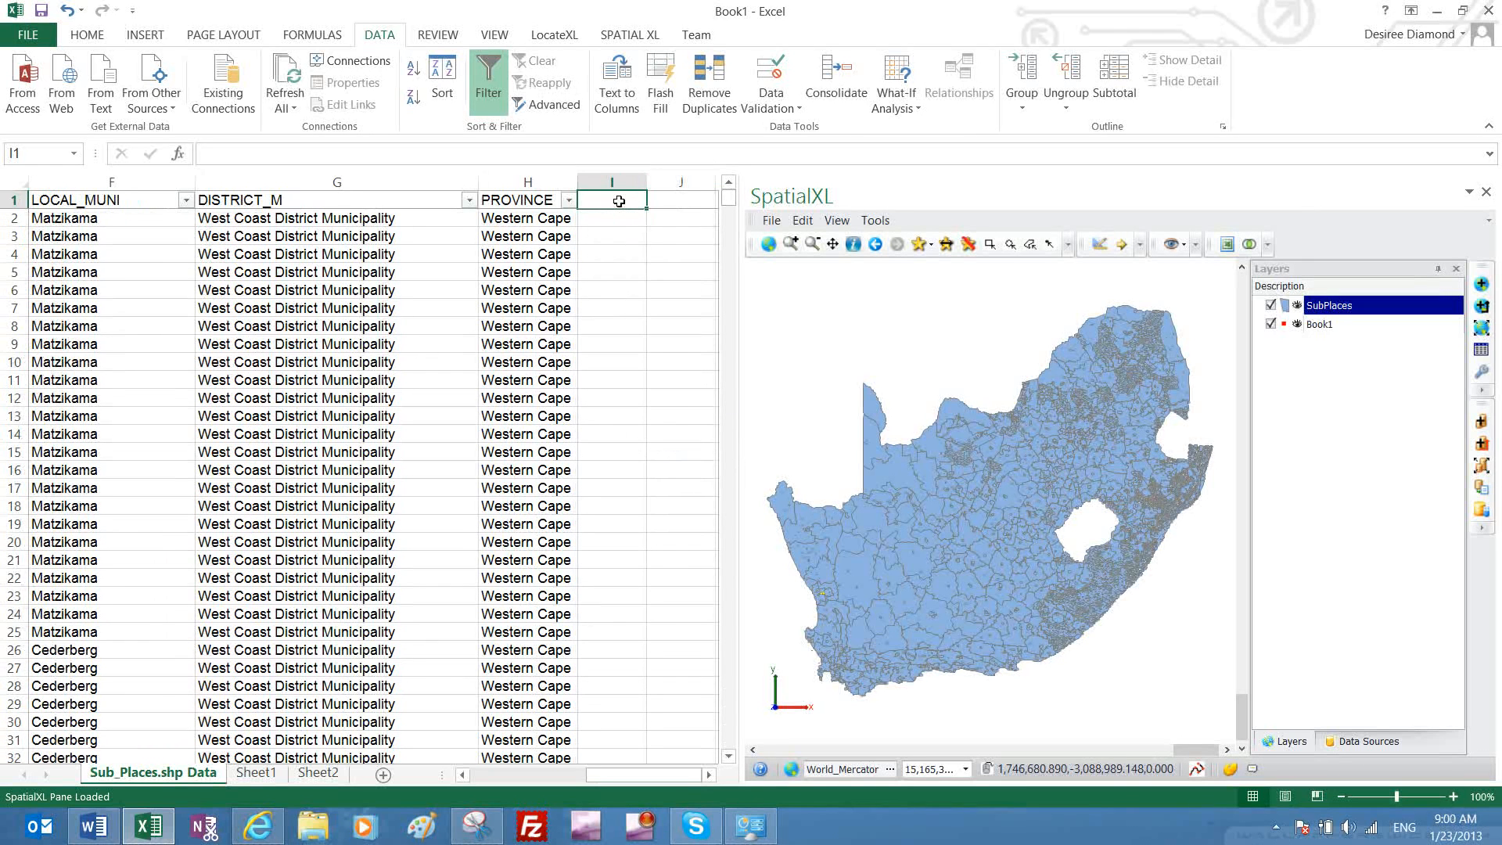
type("VA")
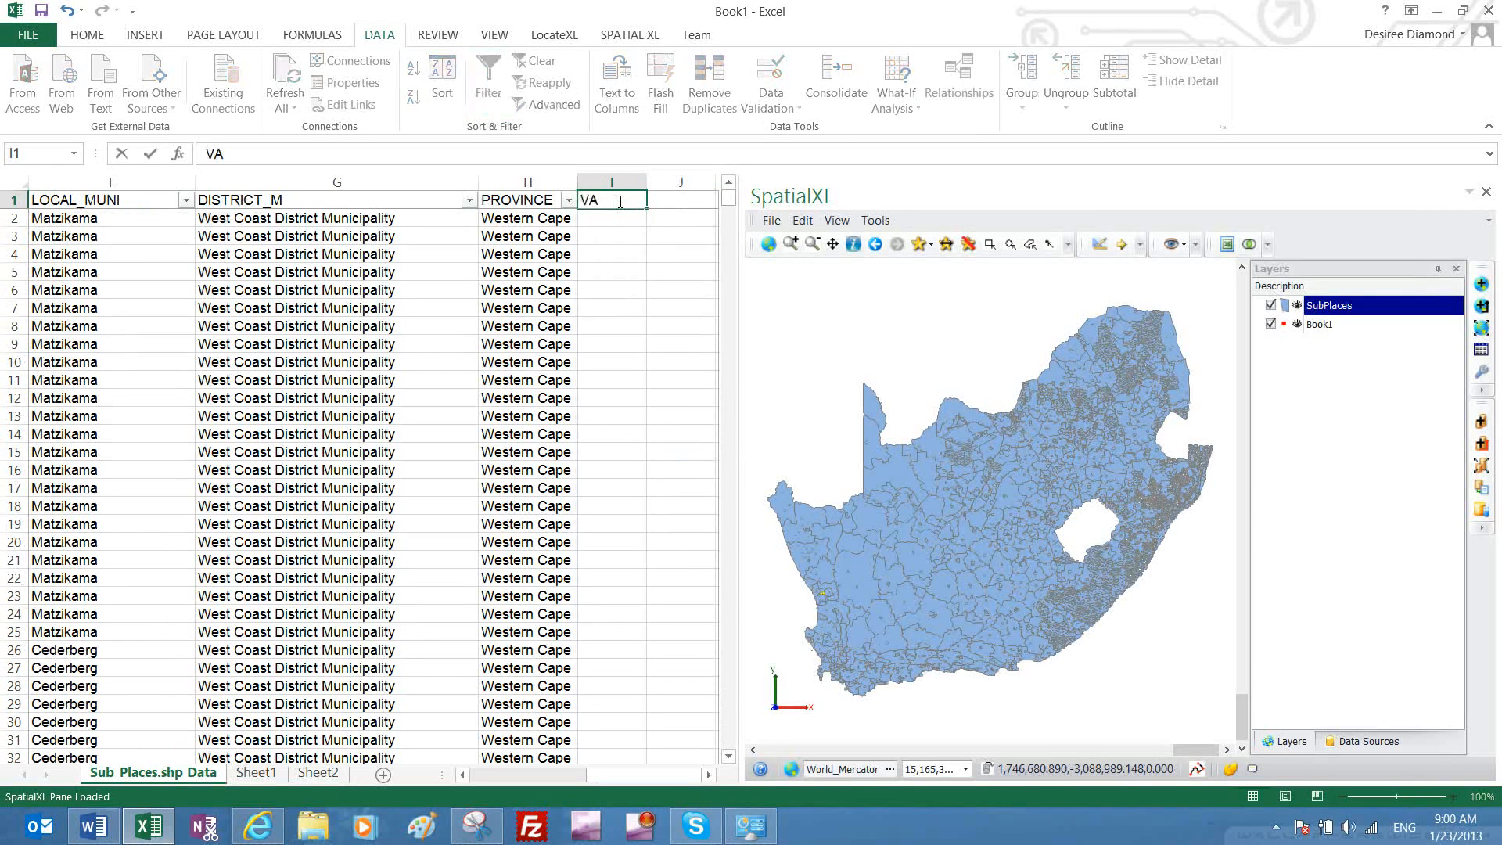
type("LUE")
key("Return")
Enter =RANDBETWEEN(1,100) in cell I2 and fill the formula down the whole VALUE column
type("=rand")
key("Down")
key("Tab")
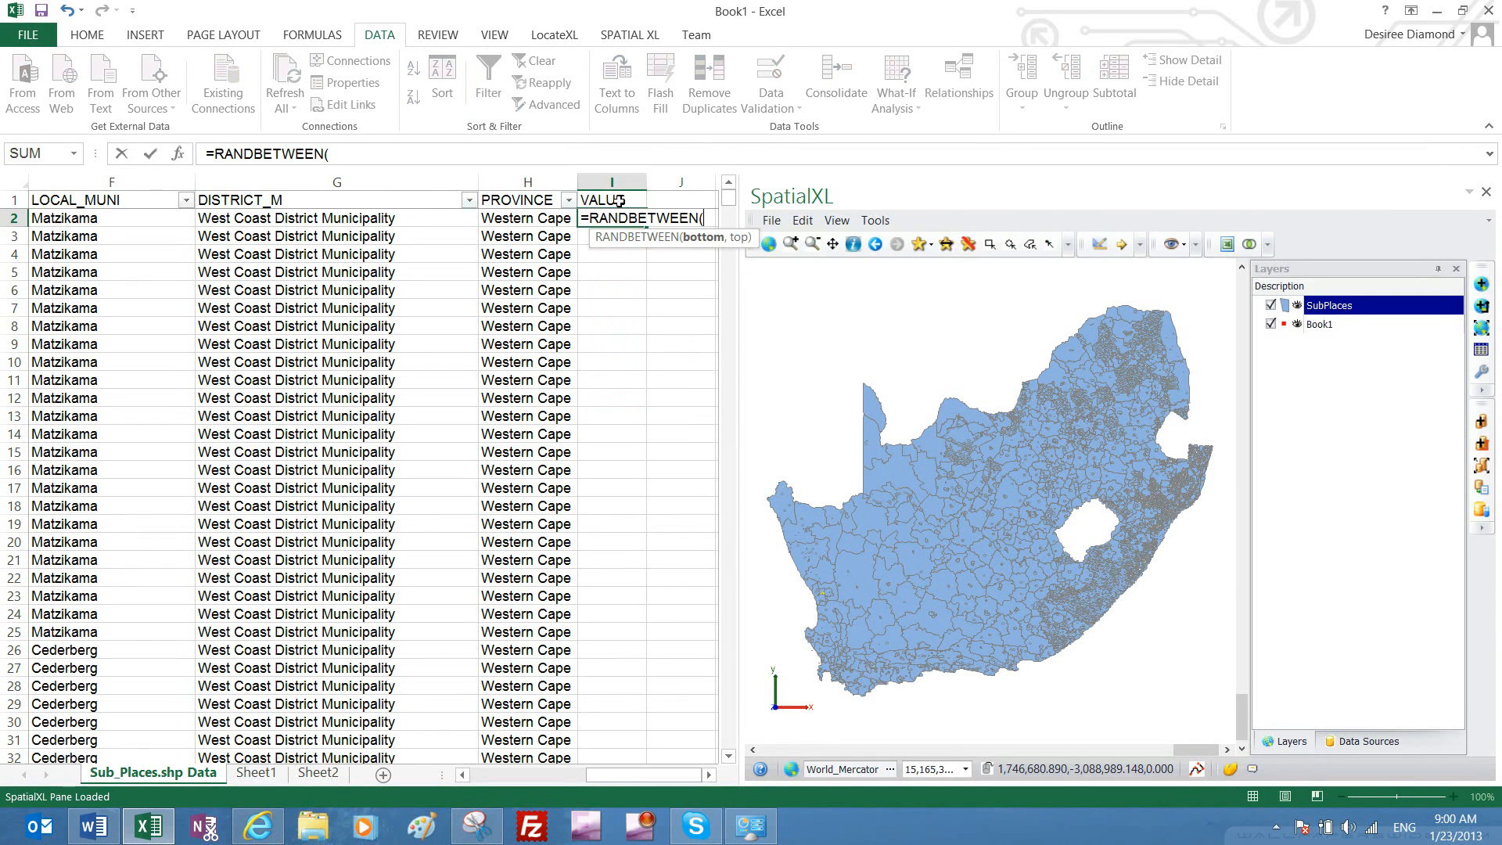
type("1,100")
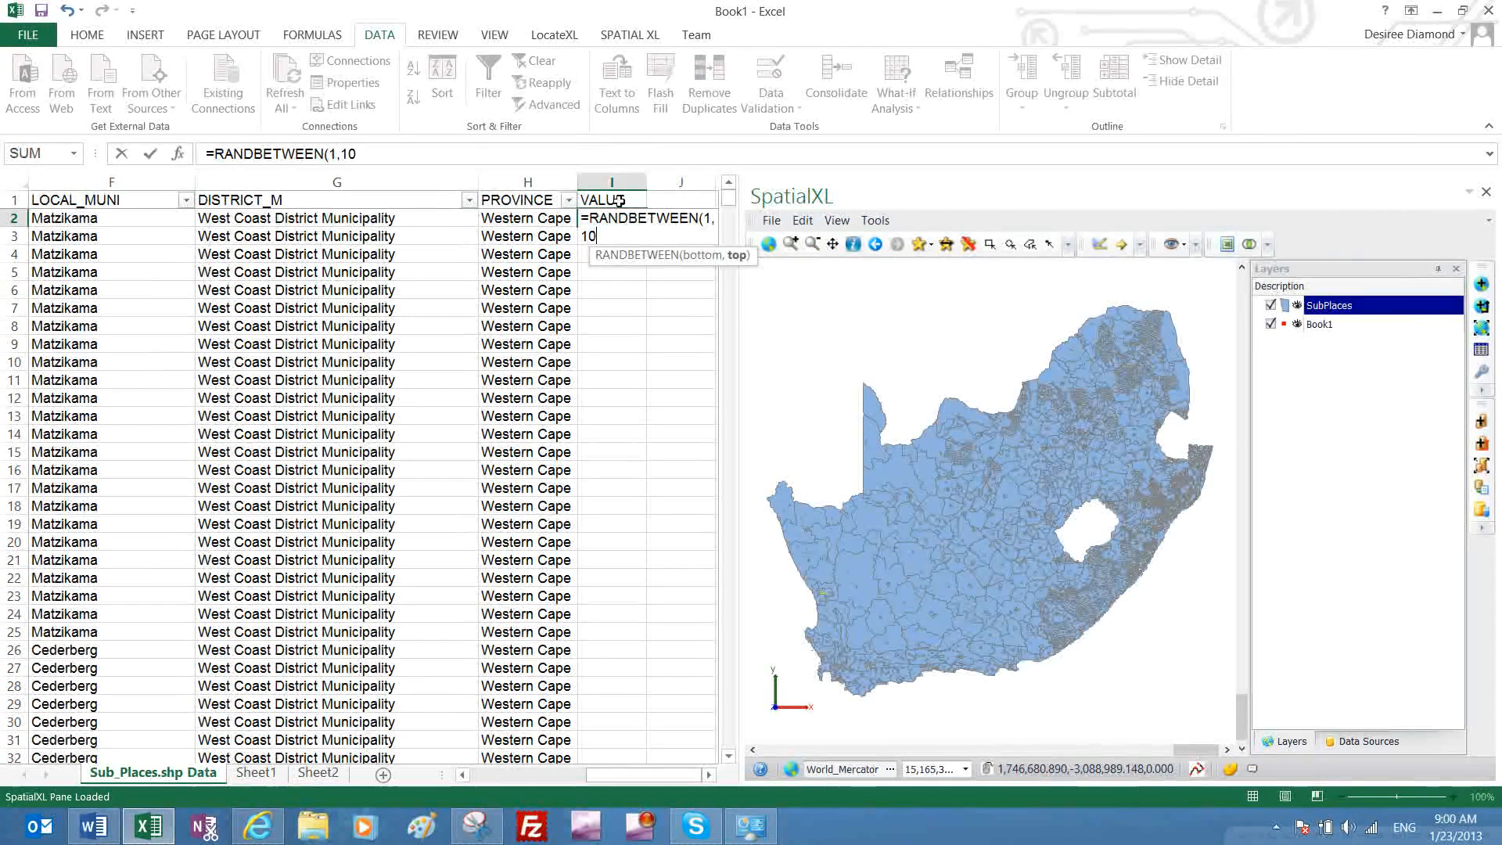
key("Return")
left_click(628, 213)
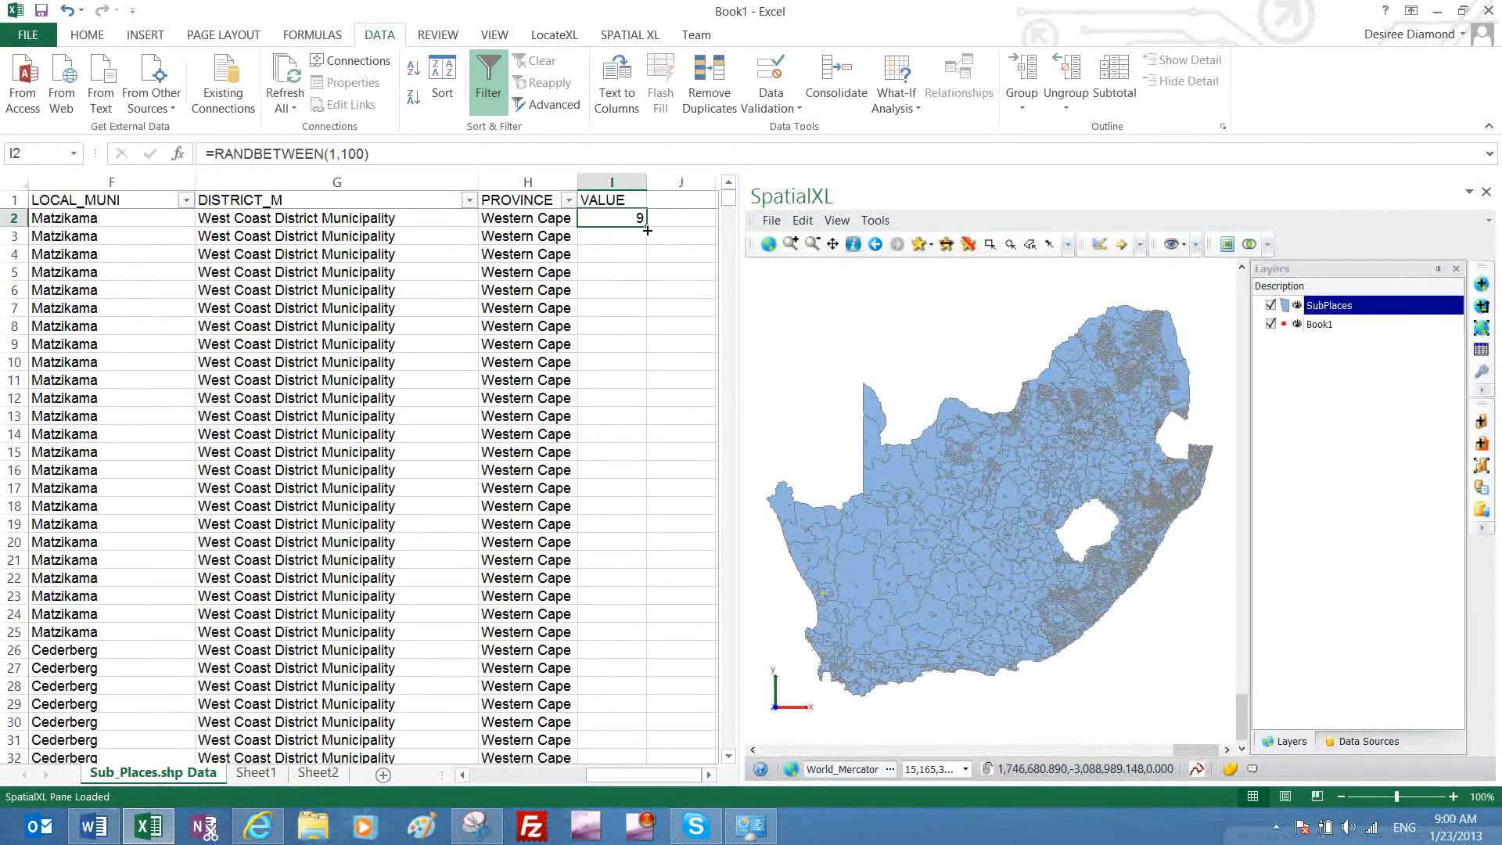
double_click(646, 227)
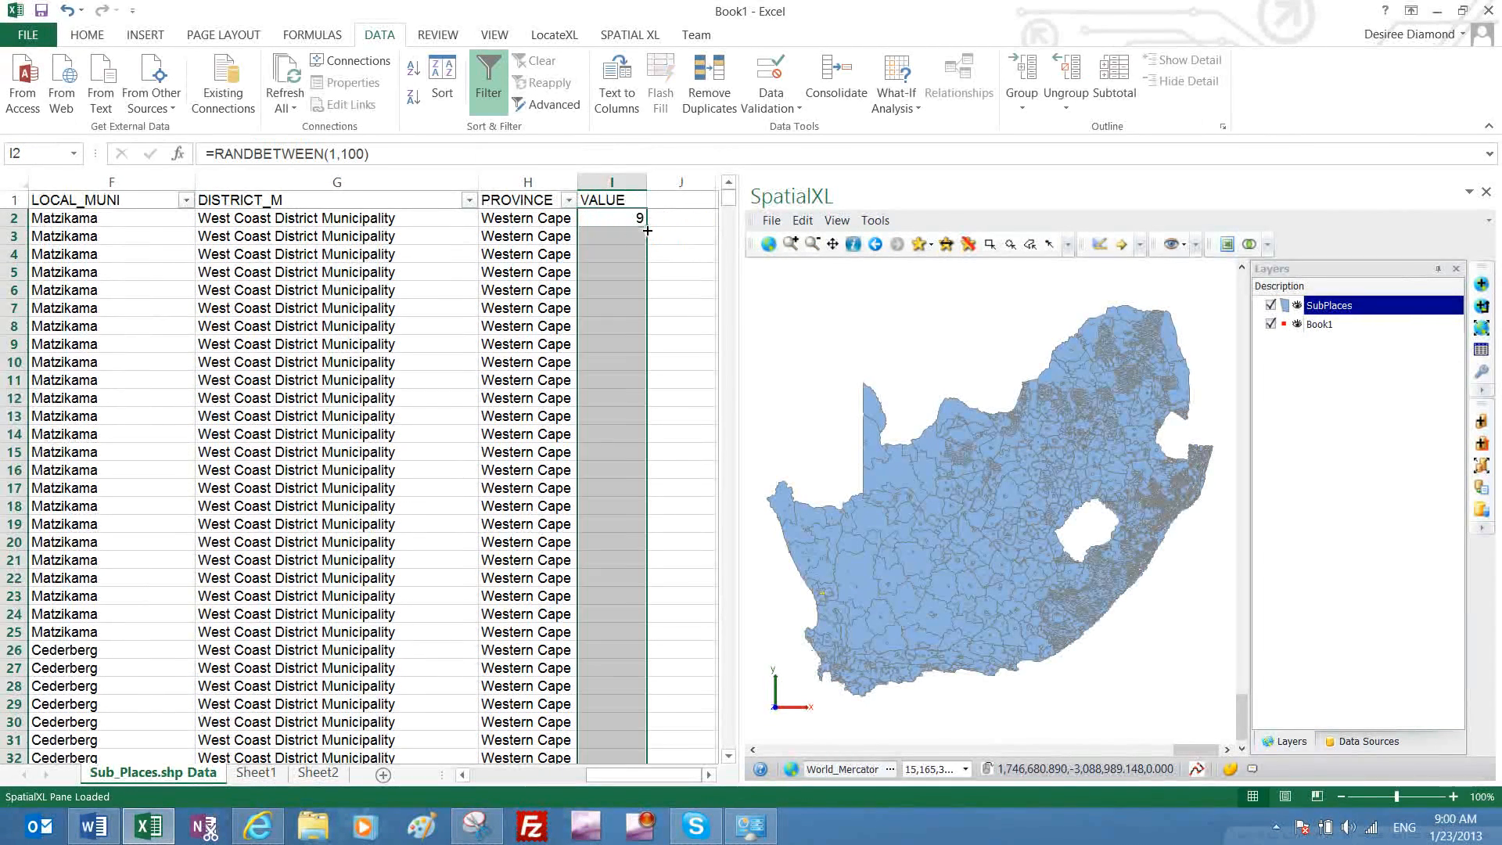
Copy the VALUE column and paste it back over itself as values only to replace the random-number formulas
right_click(625, 182)
left_click(650, 223)
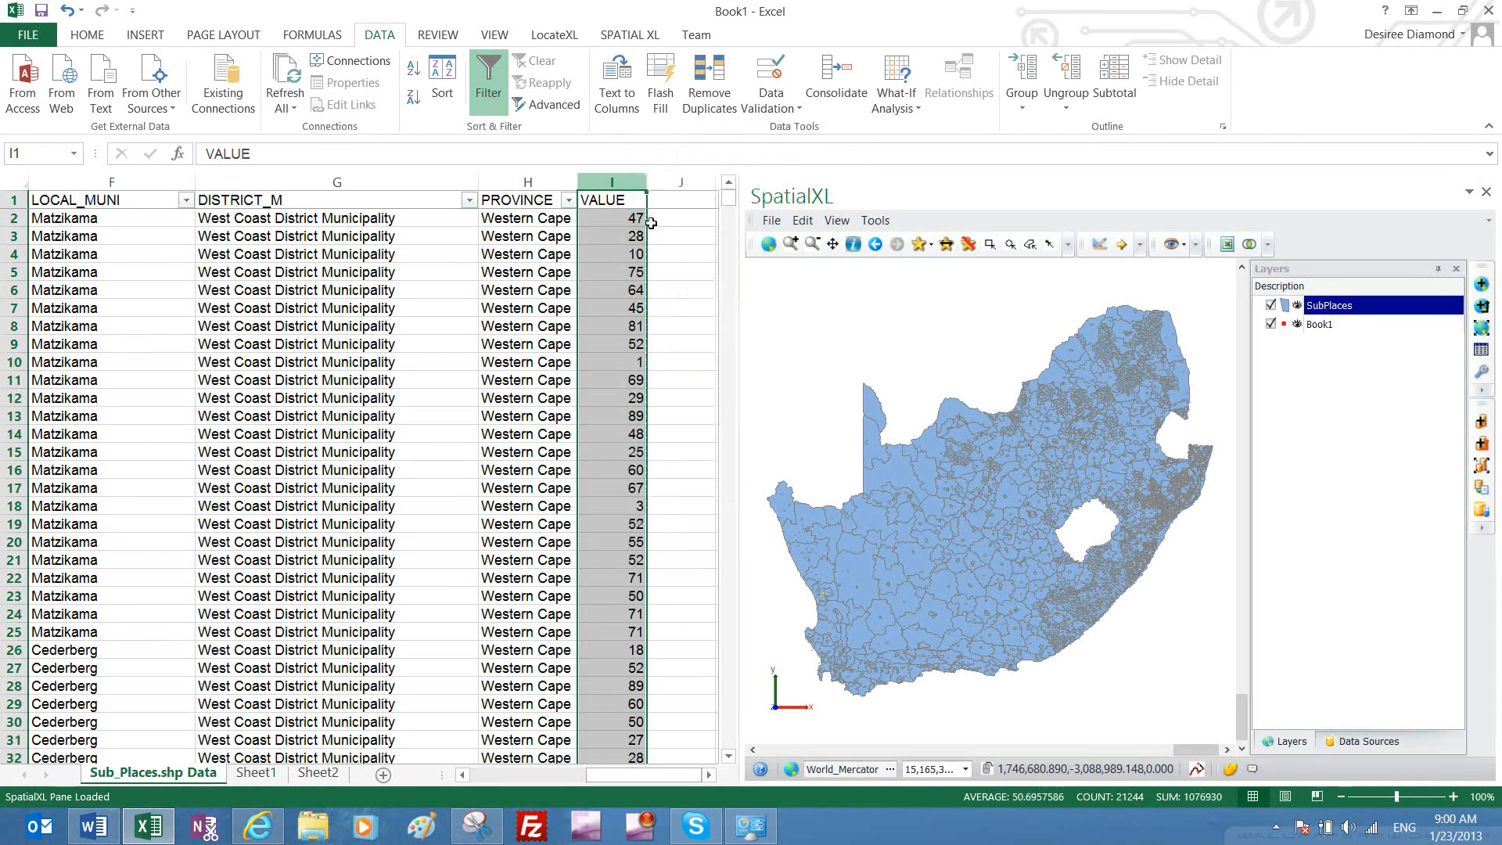
right_click(616, 186)
left_click(665, 303)
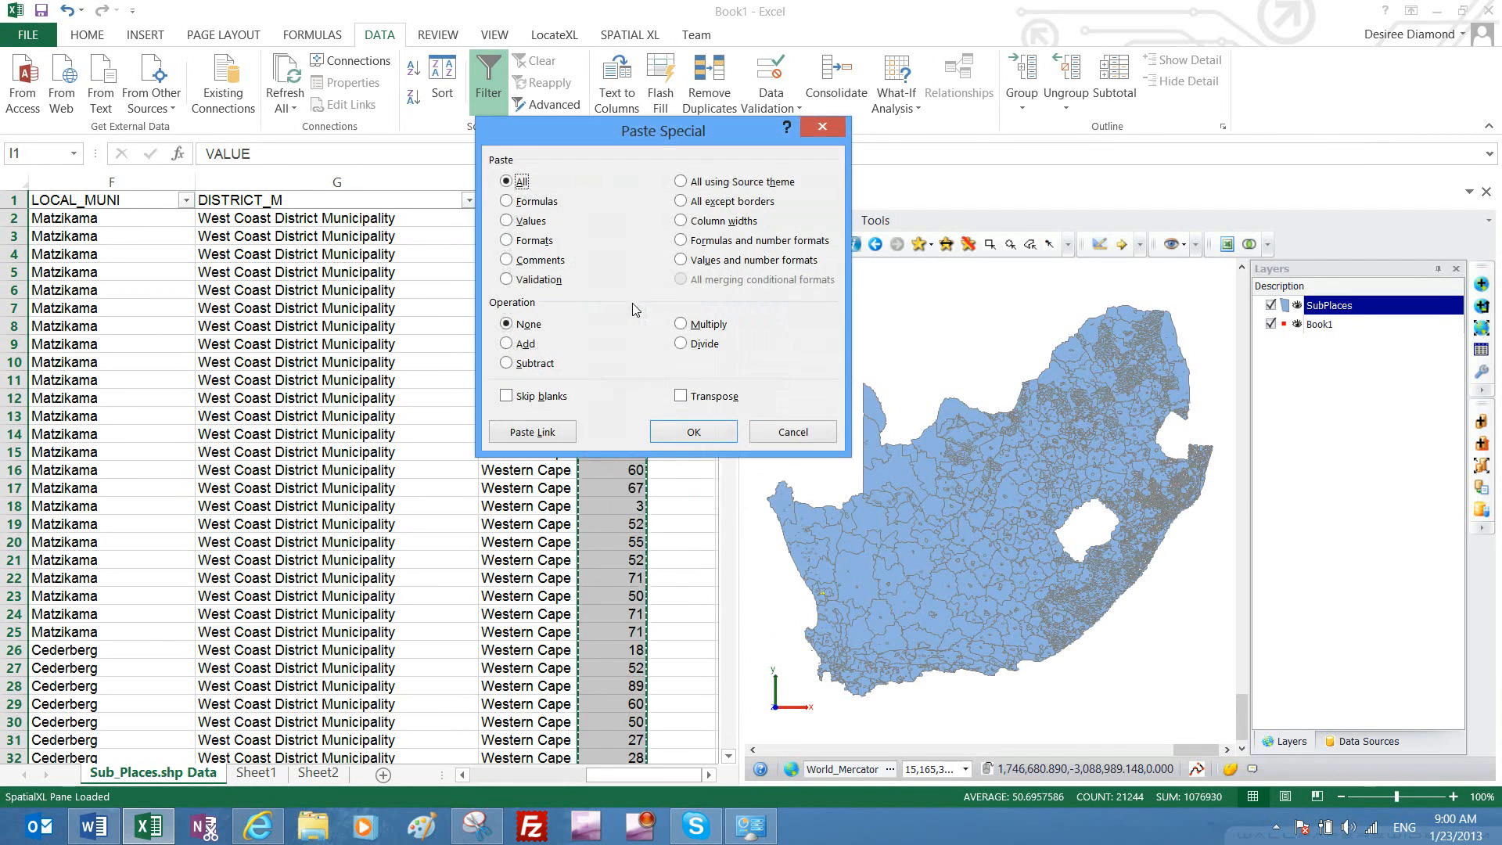
left_click(517, 221)
left_click(679, 432)
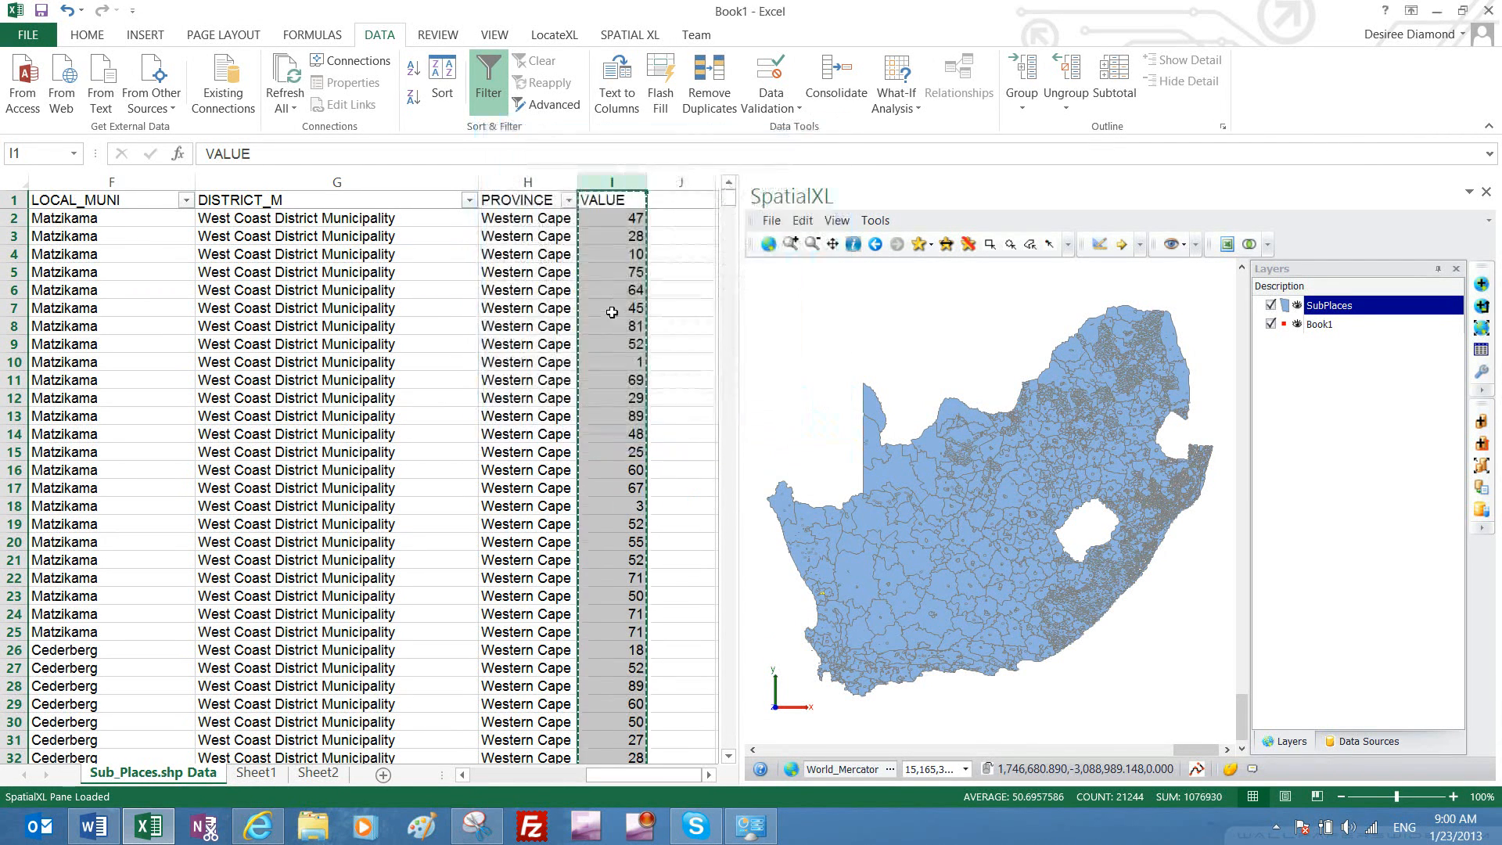
left_click(626, 290)
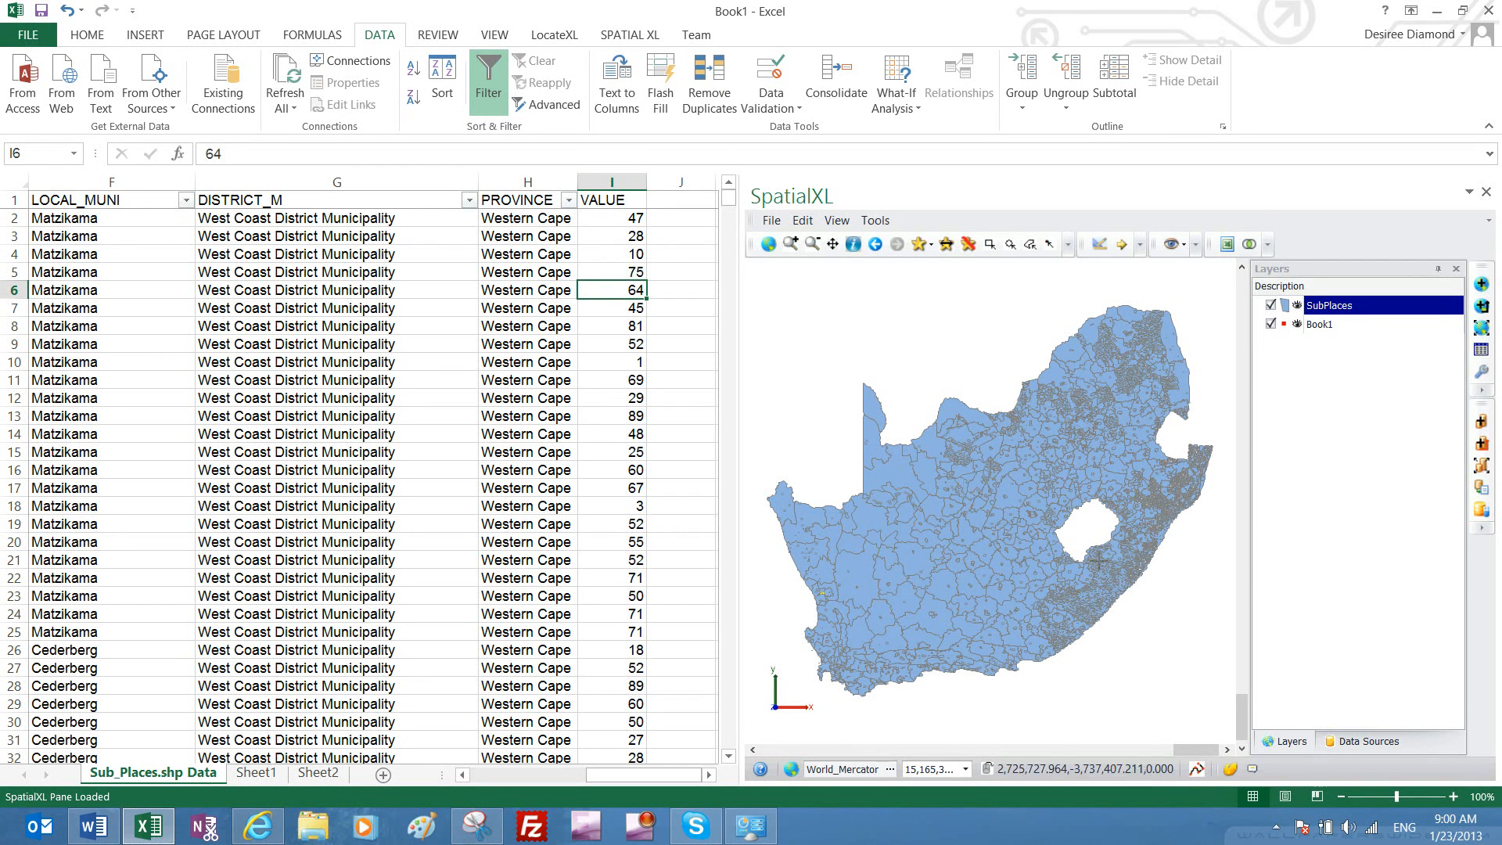
Update the SpatialXL layer extents from a cell within the worksheet's data range
left_click(480, 295)
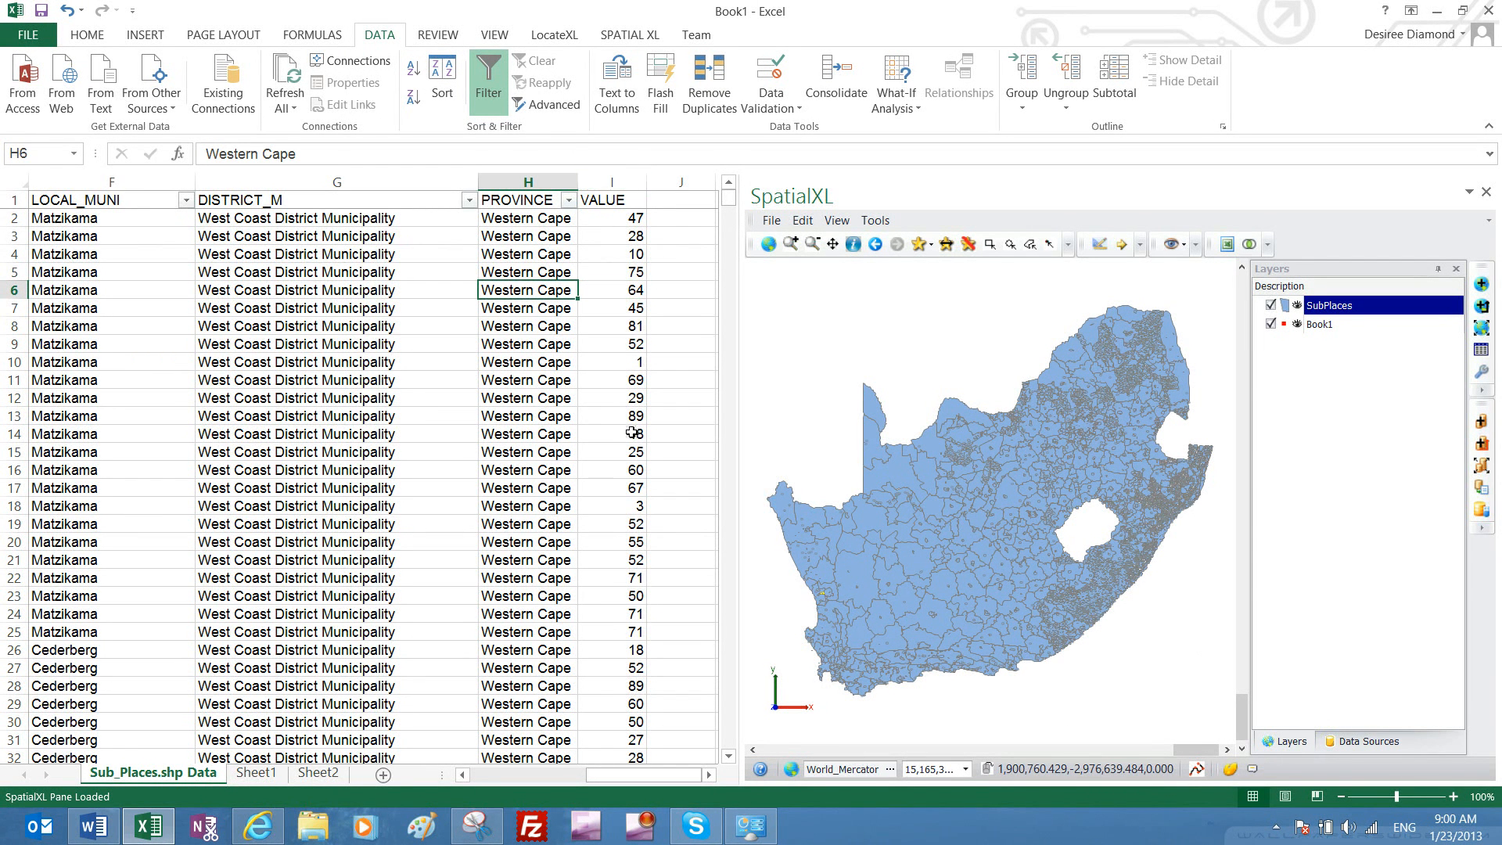
left_click(379, 295)
right_click(382, 289)
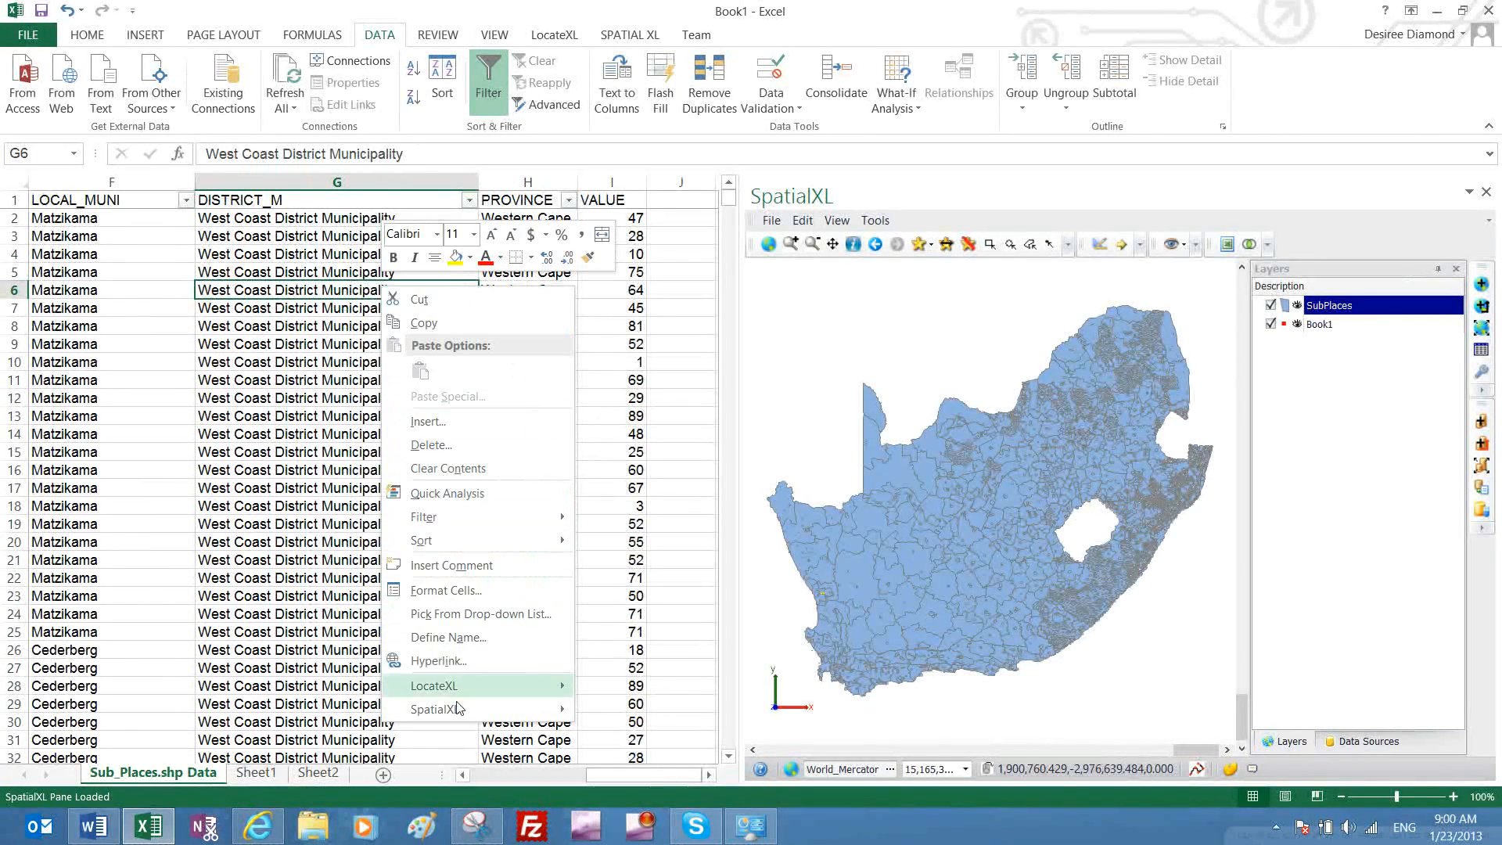
mouse_move(469, 715)
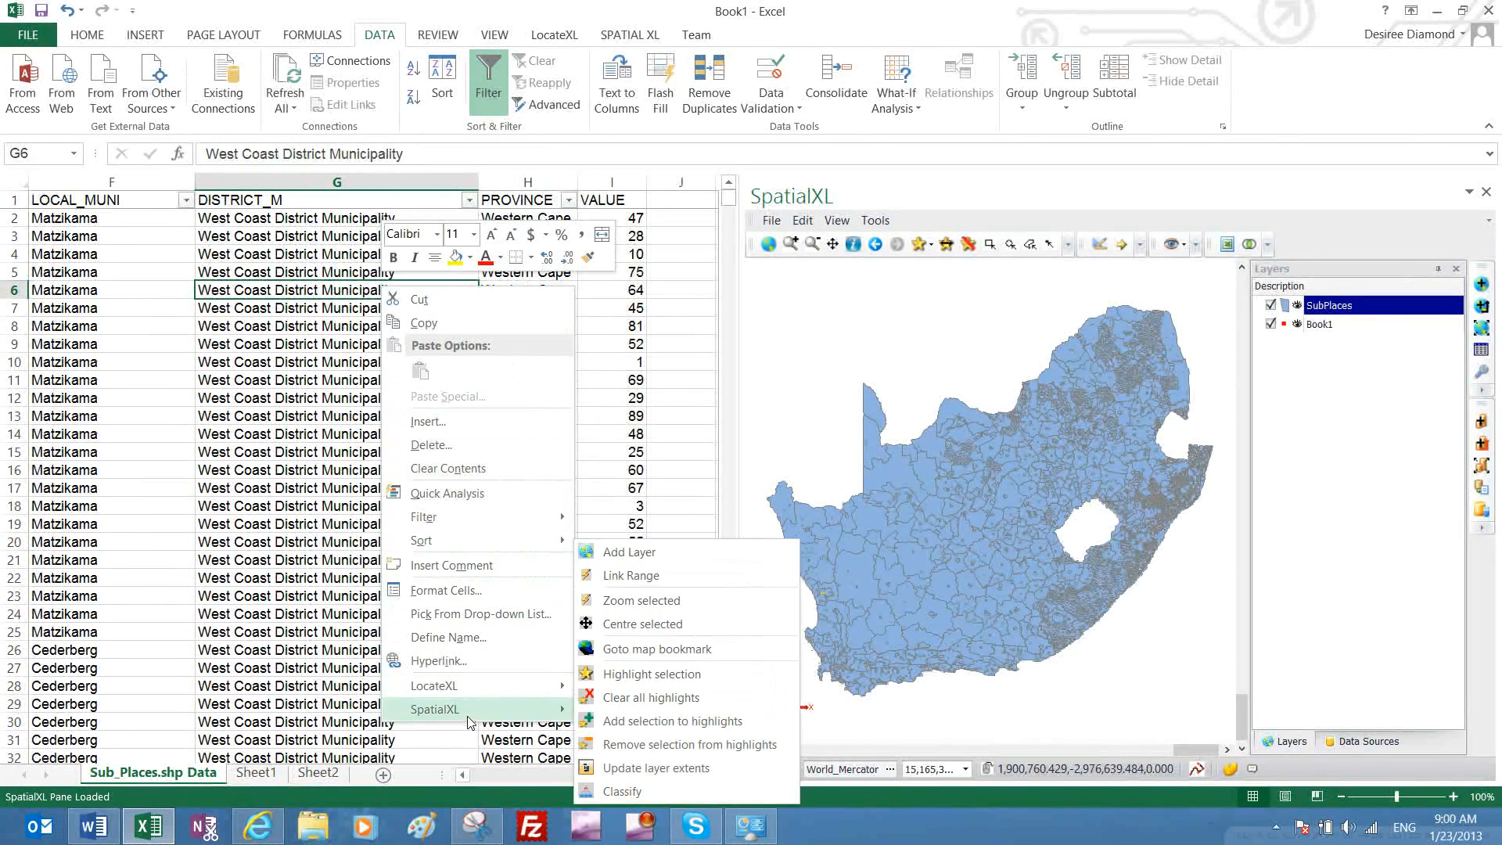
left_click(624, 772)
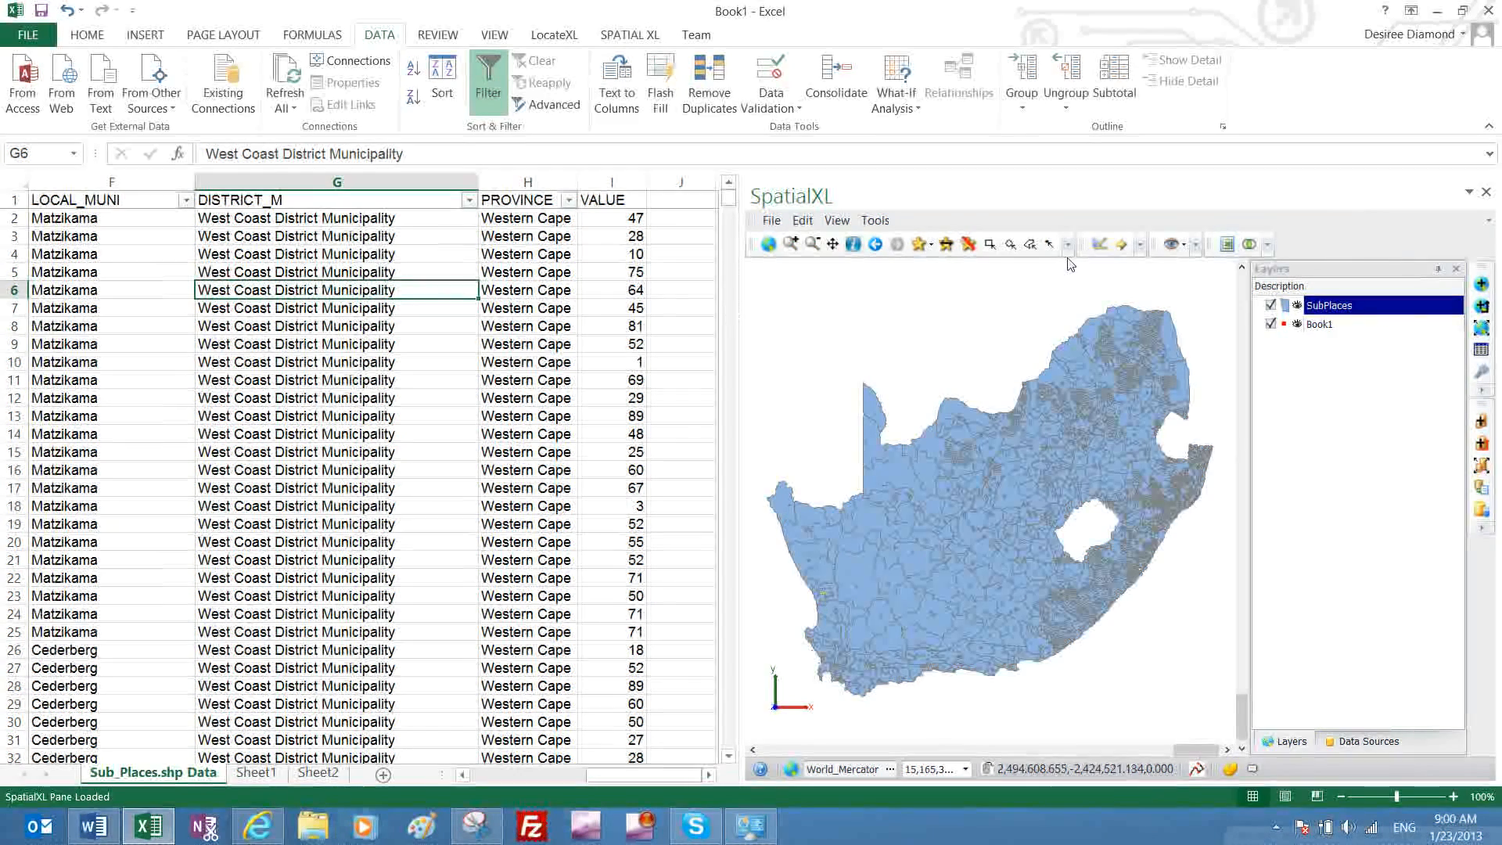
Colour the SubPlaces layer by number ranges of the Link.VALUE column, auto-filling 5 linear values, and apply the layer properties
right_click(1328, 310)
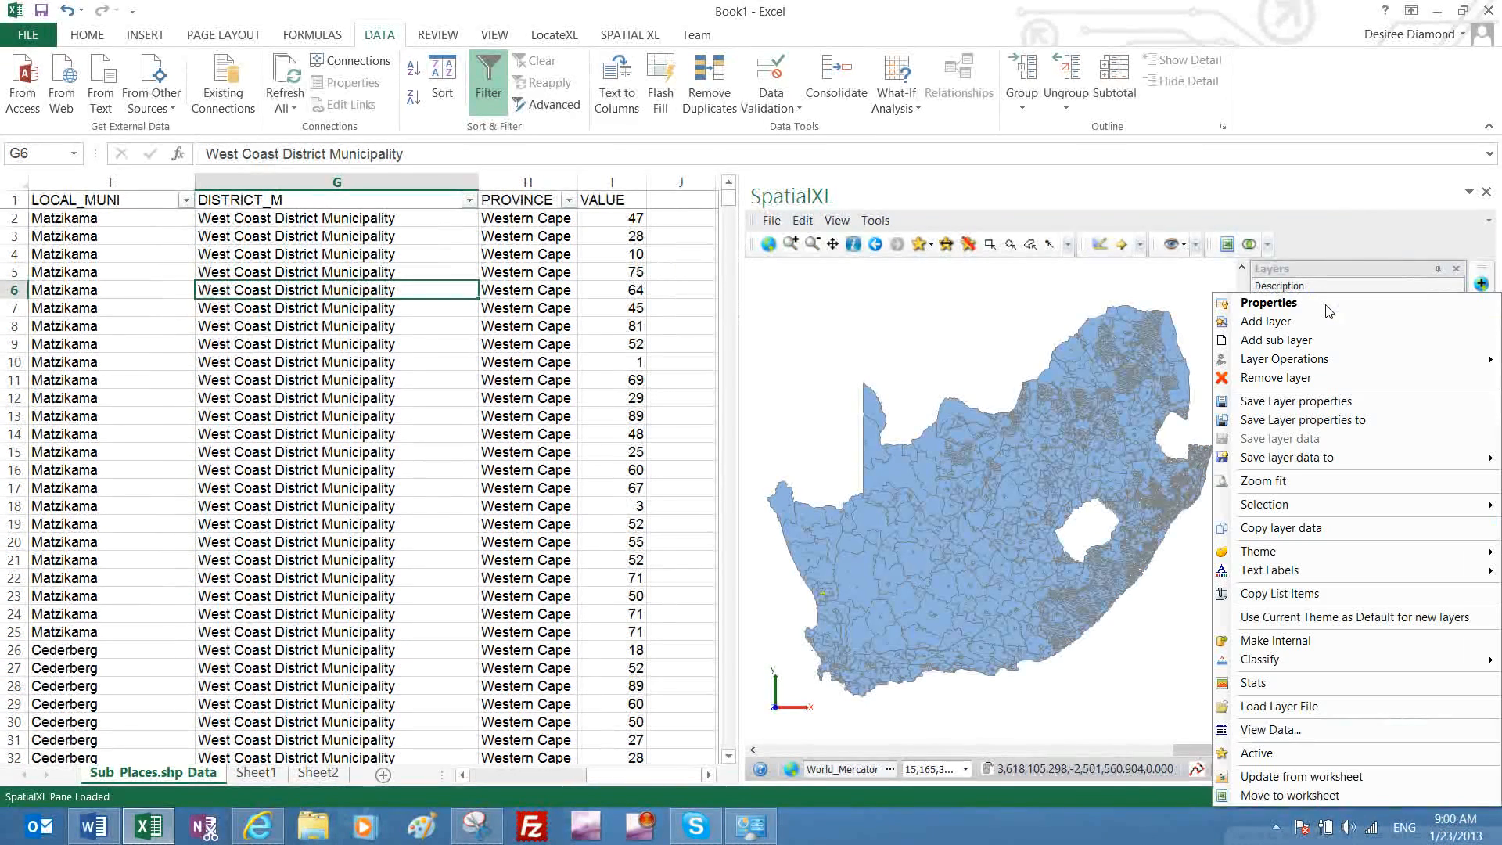
left_click(1280, 303)
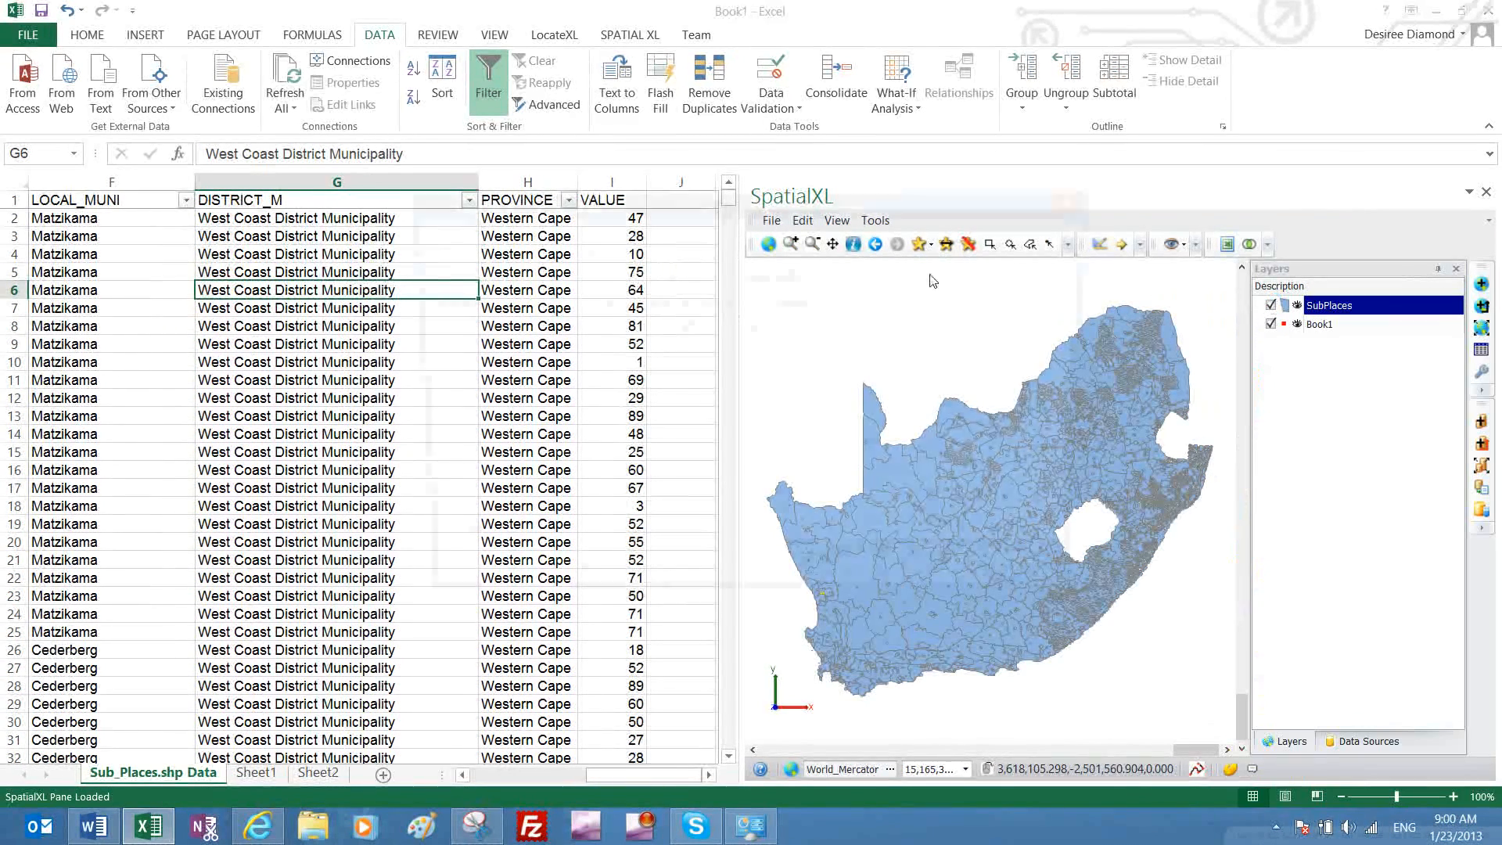
left_click(591, 232)
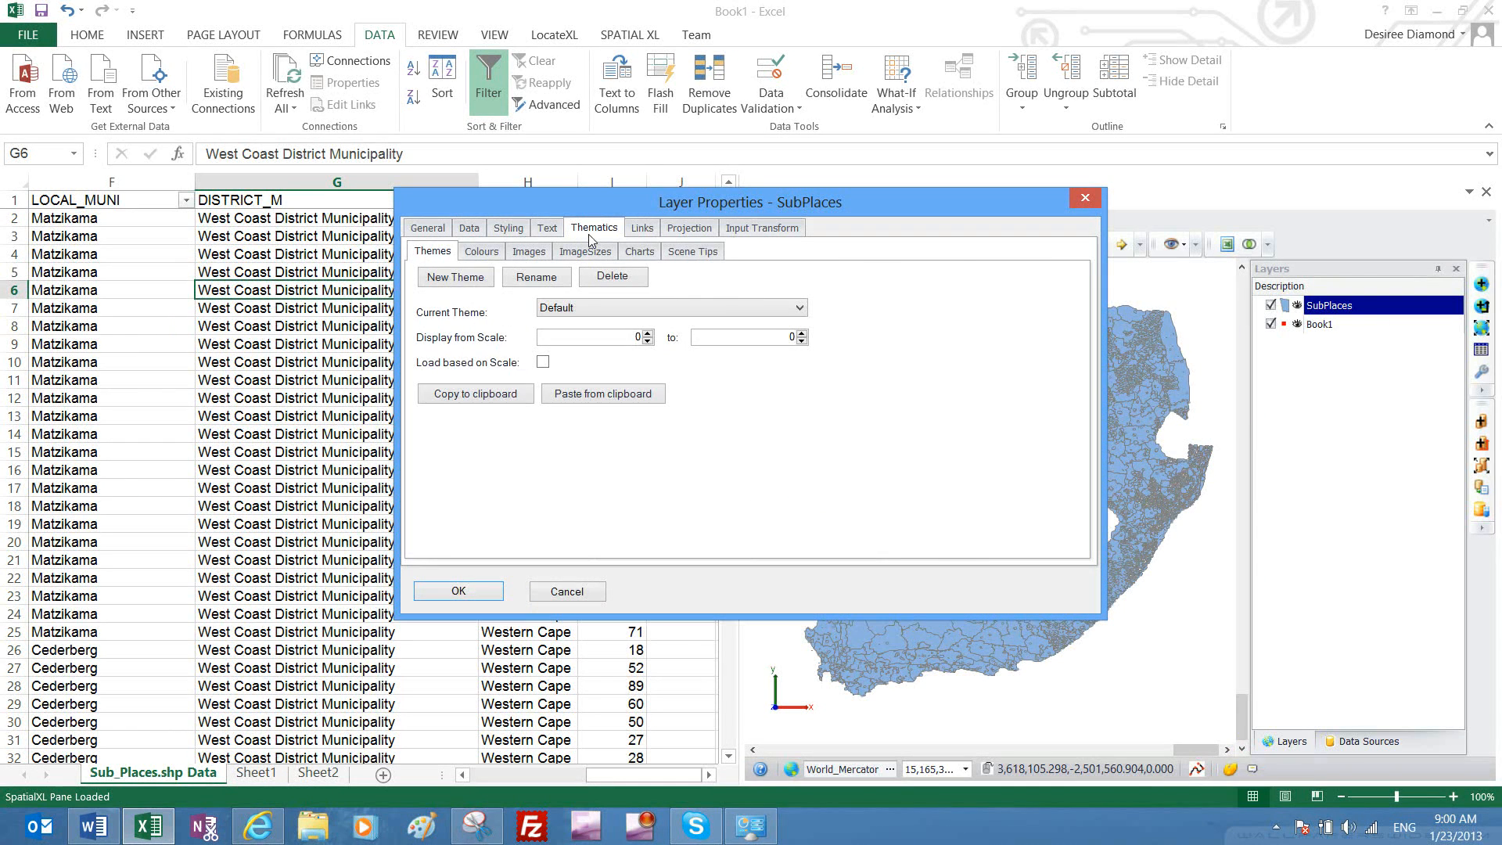
left_click(481, 251)
left_click(630, 303)
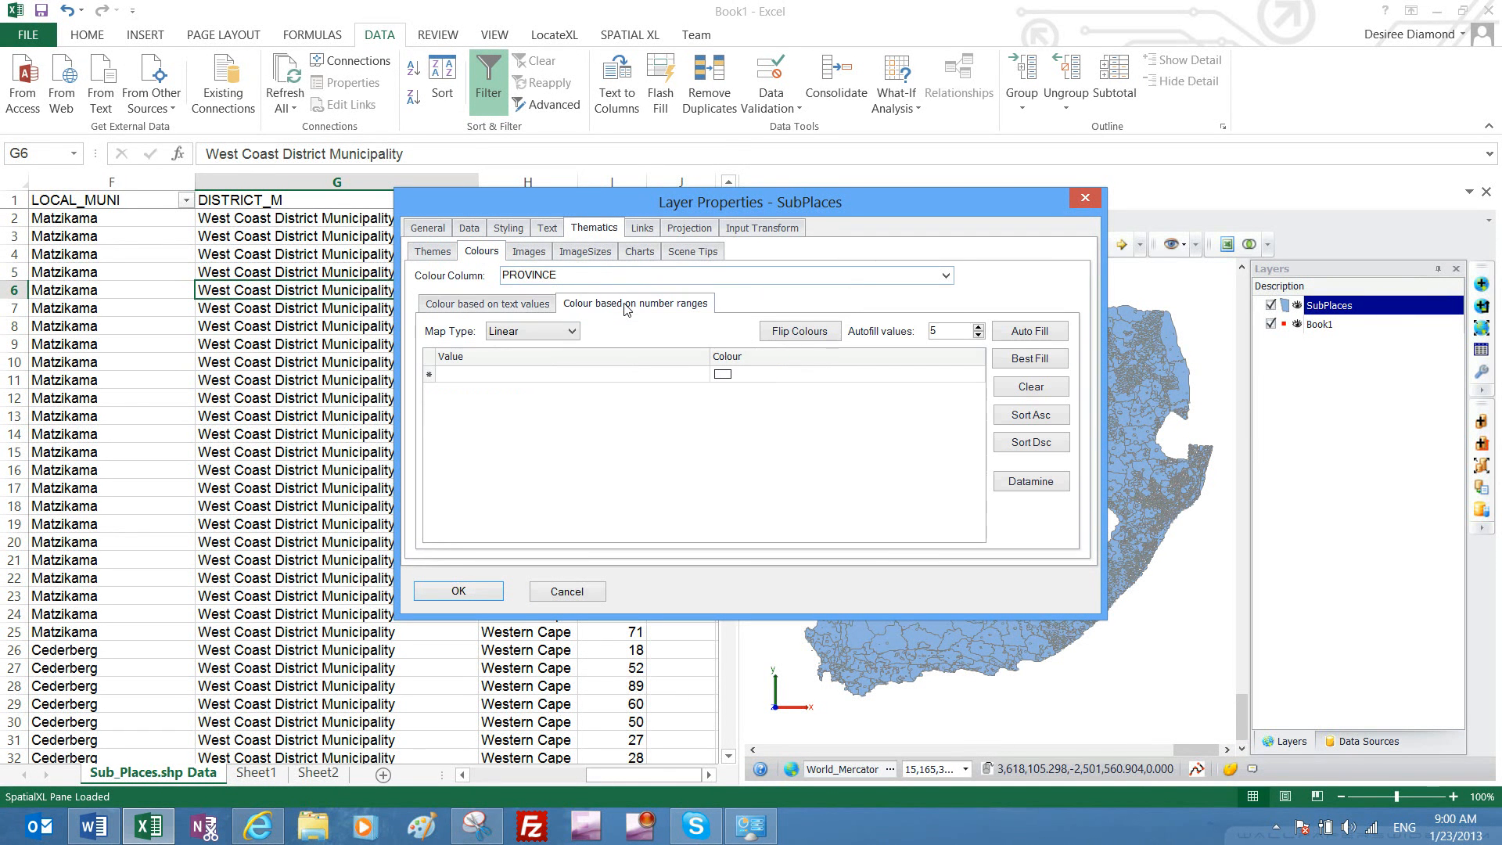
left_click(946, 276)
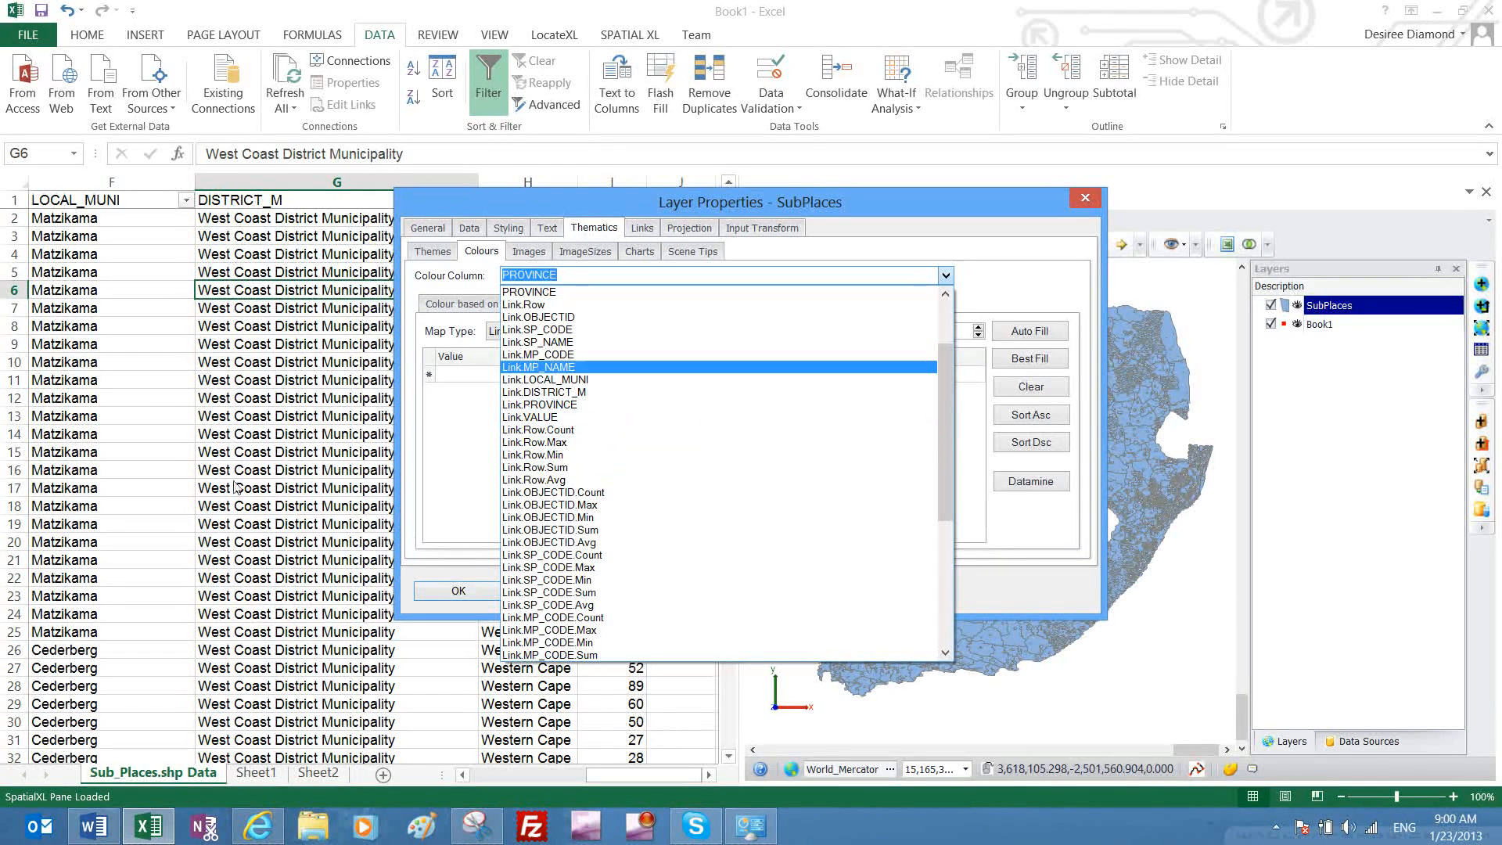
scroll(707, 474, "down", 2)
scroll(710, 481, "down", 2)
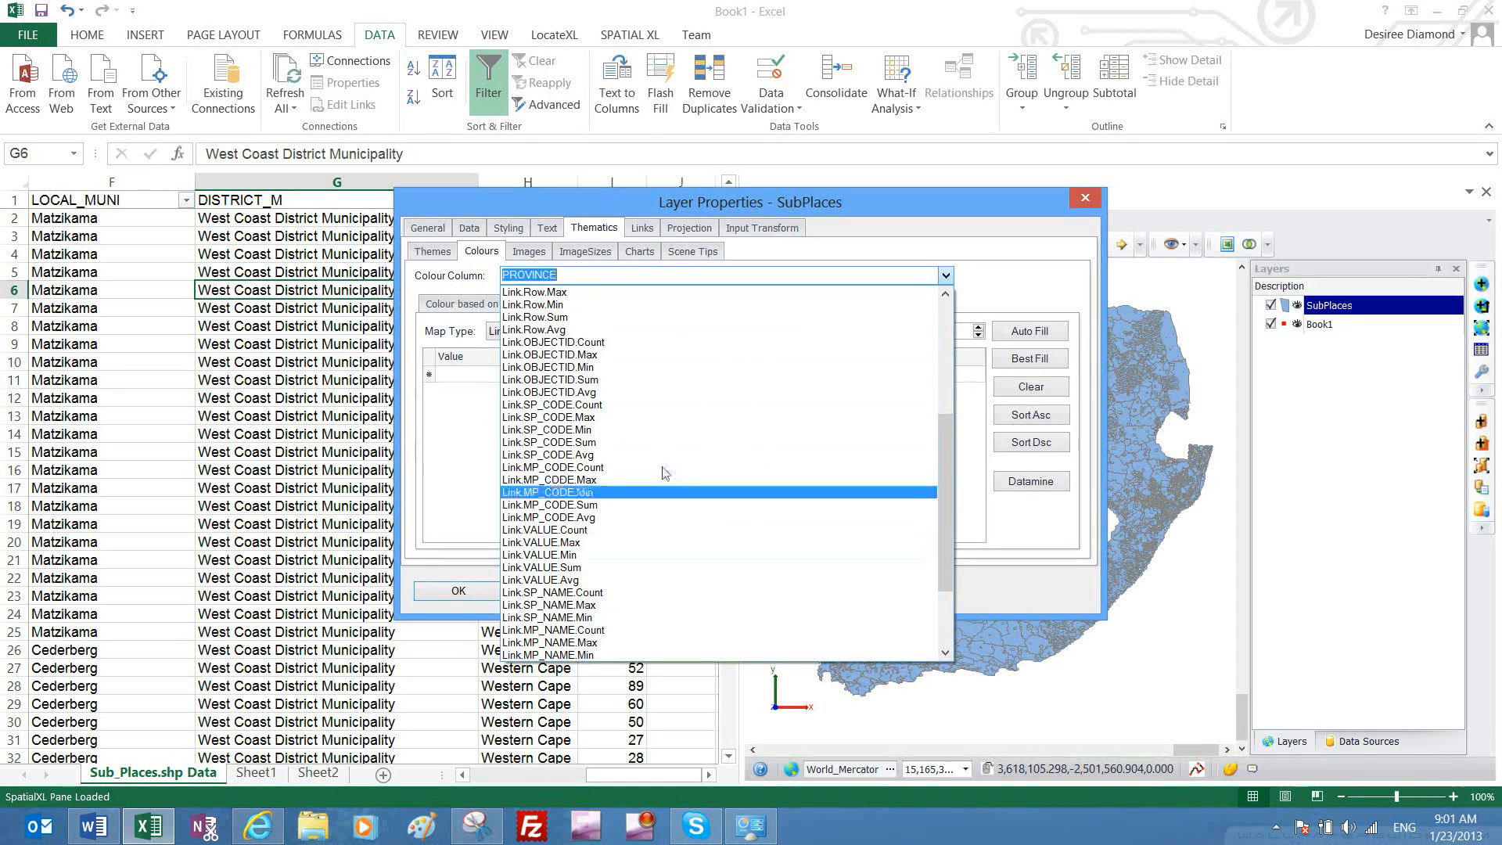
scroll(585, 425, "up", 4)
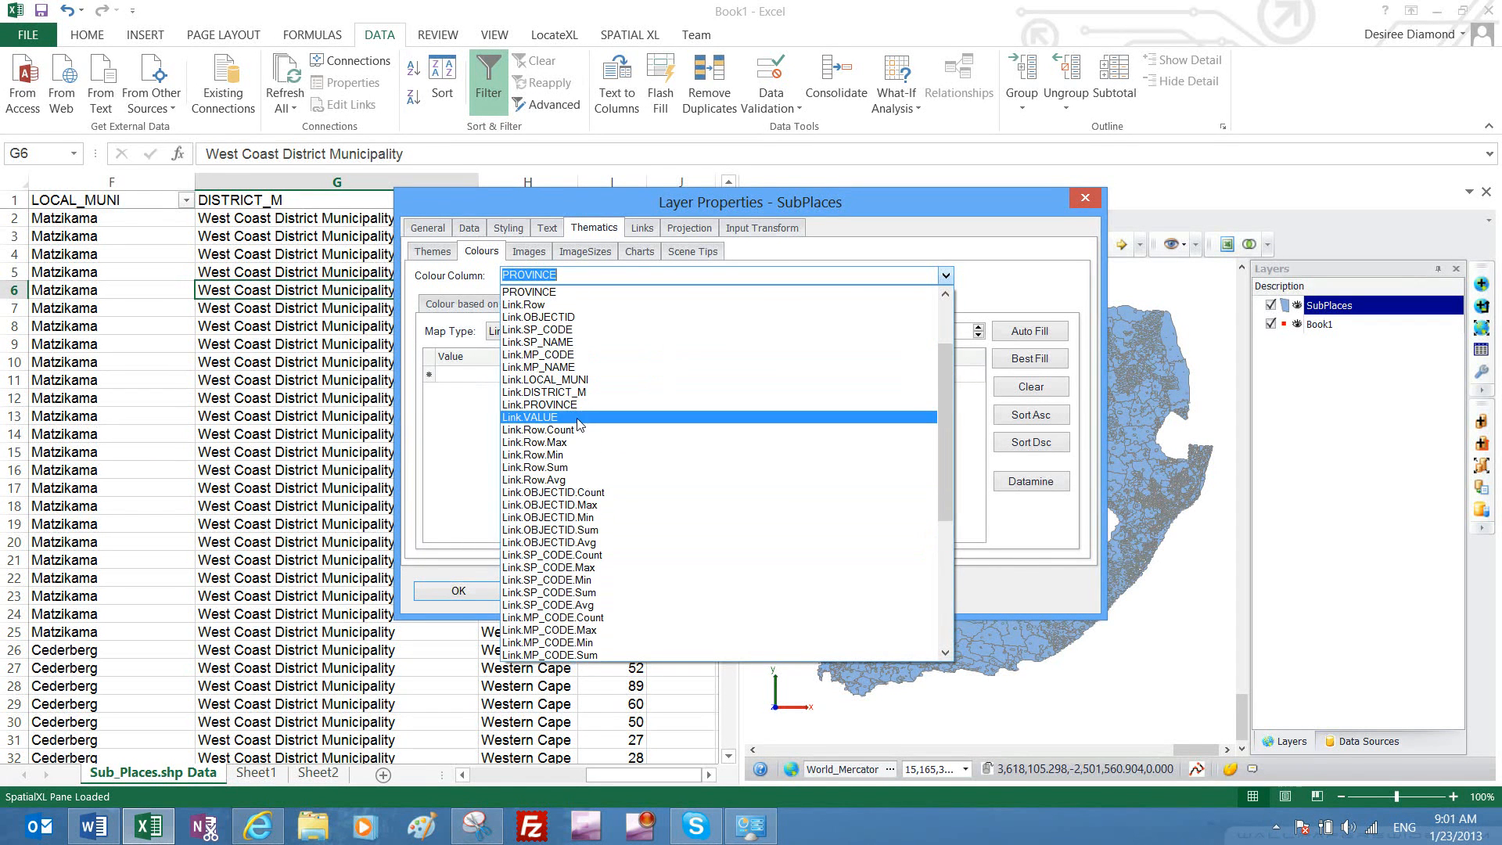
left_click(580, 419)
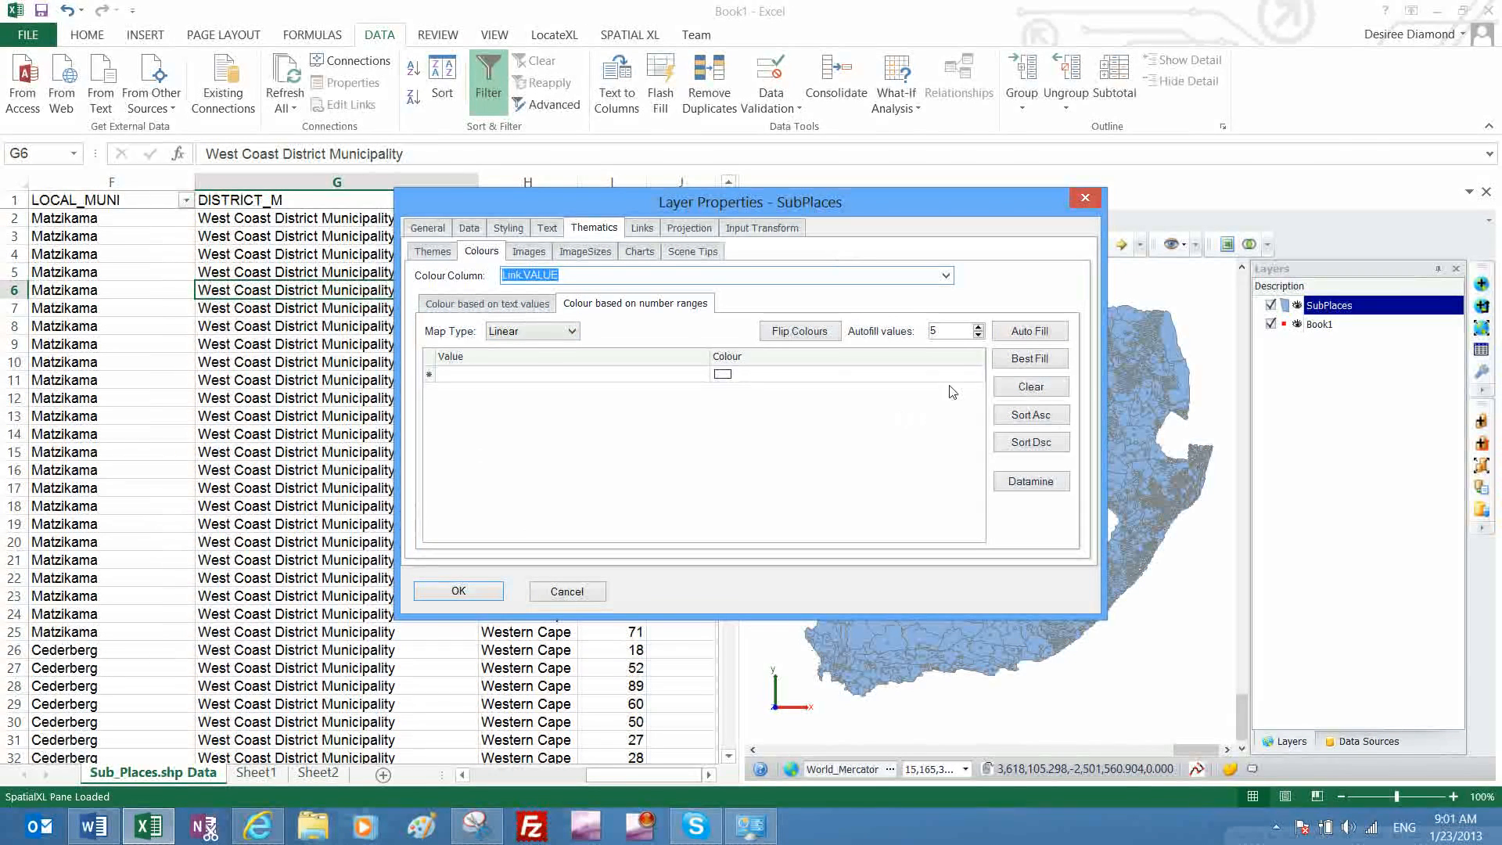
left_click(1029, 331)
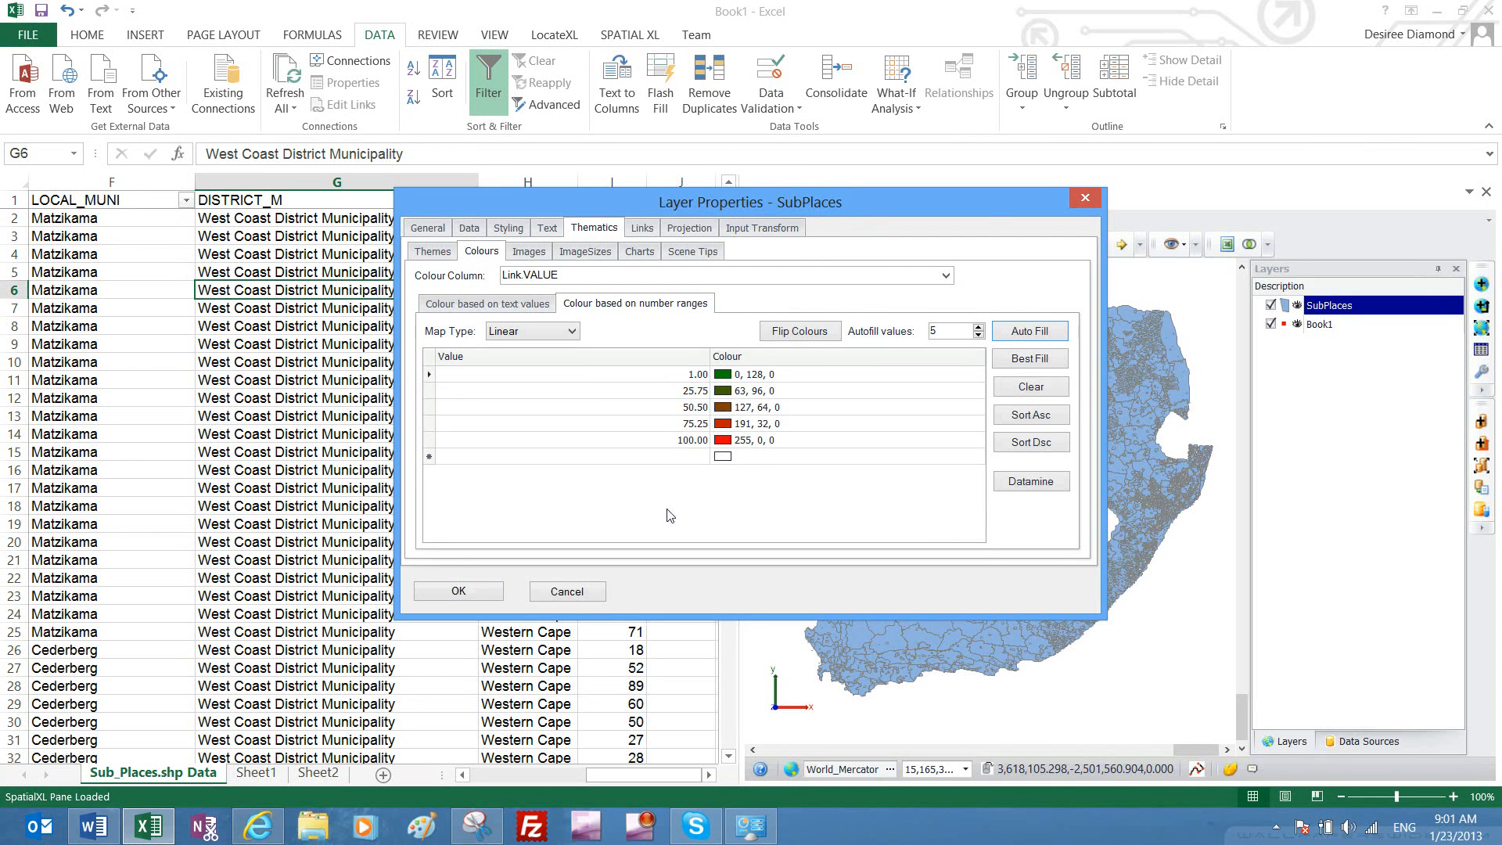
left_click(473, 595)
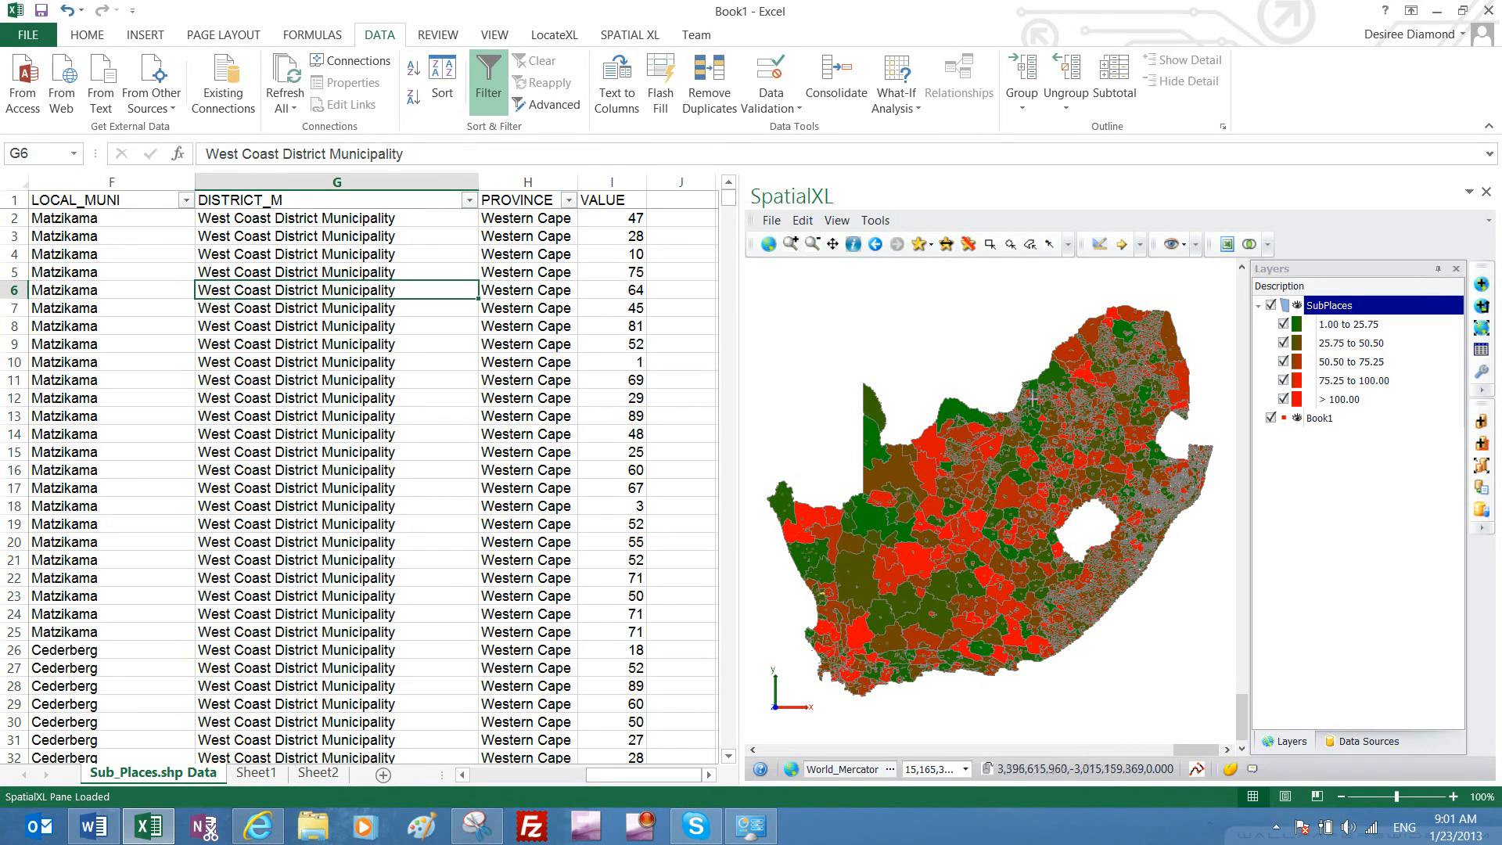
left_click(564, 358)
left_click(336, 391)
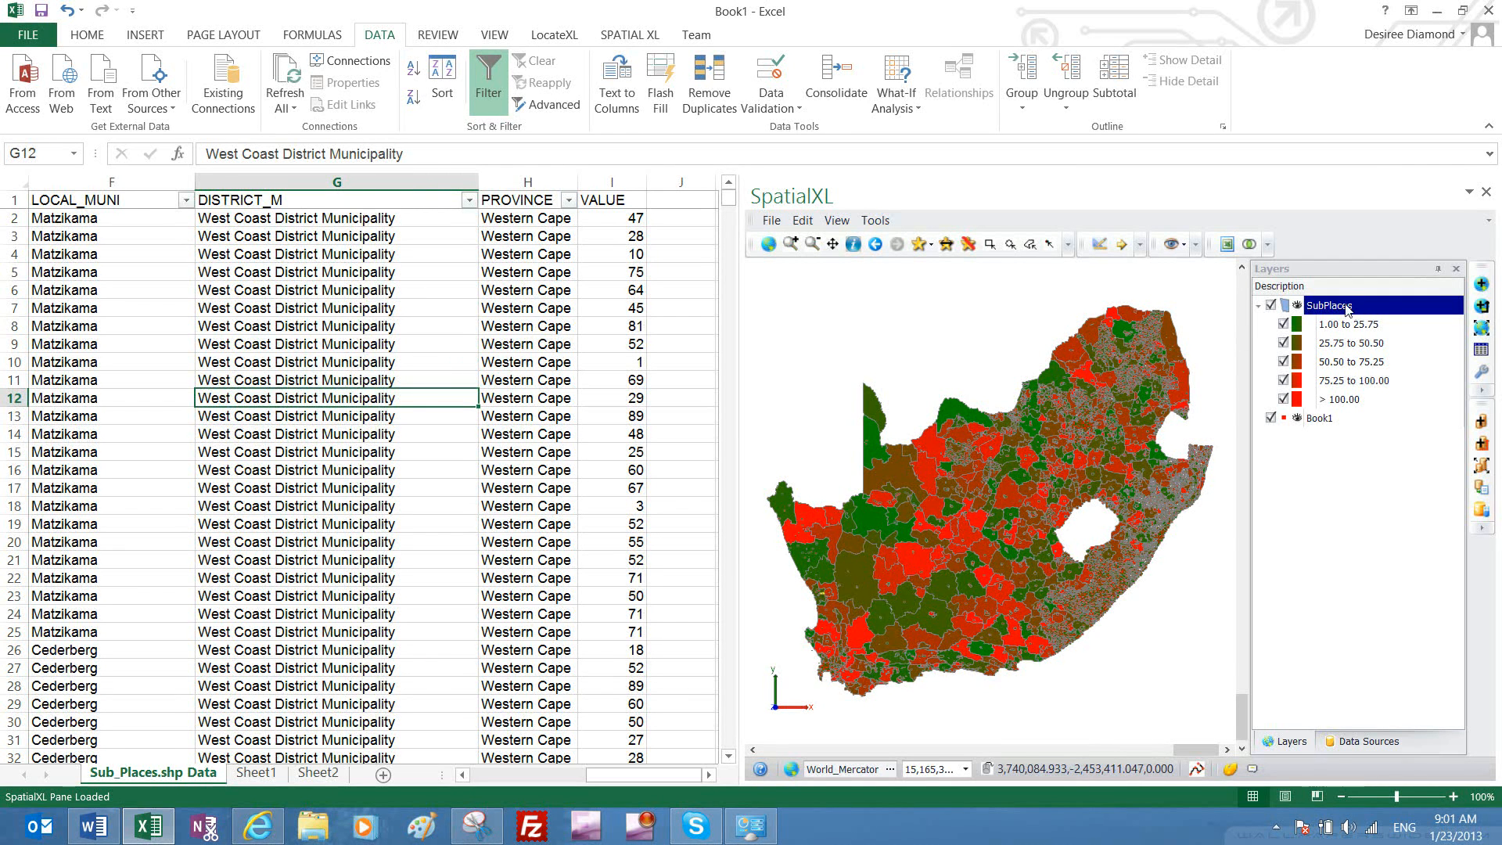
left_click(548, 481)
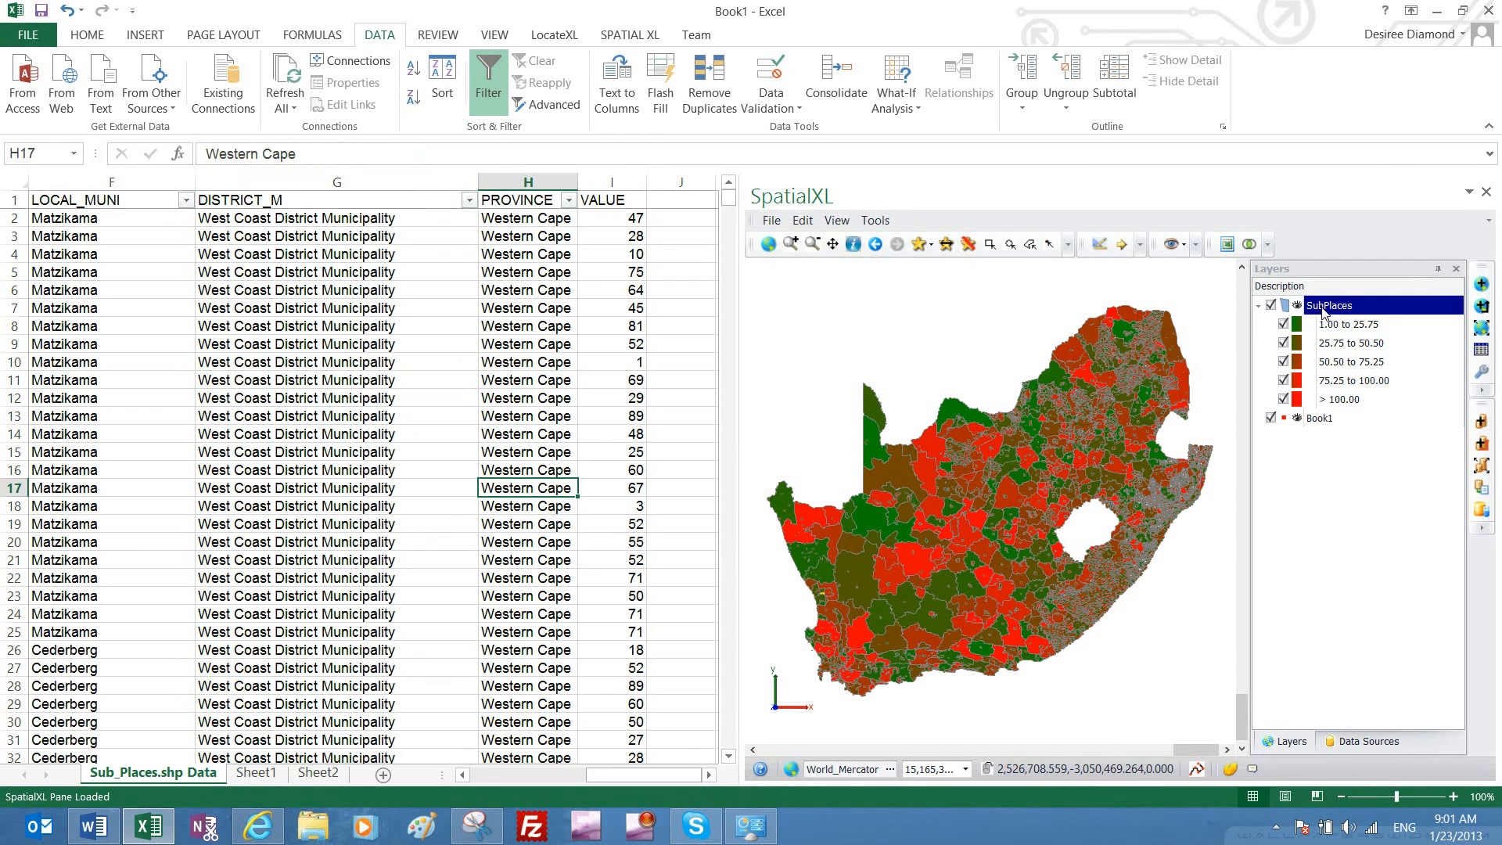
Collapse the SubPlaces legend and nest the SubPlaces layer beneath the Book1 layer
left_click(1258, 306)
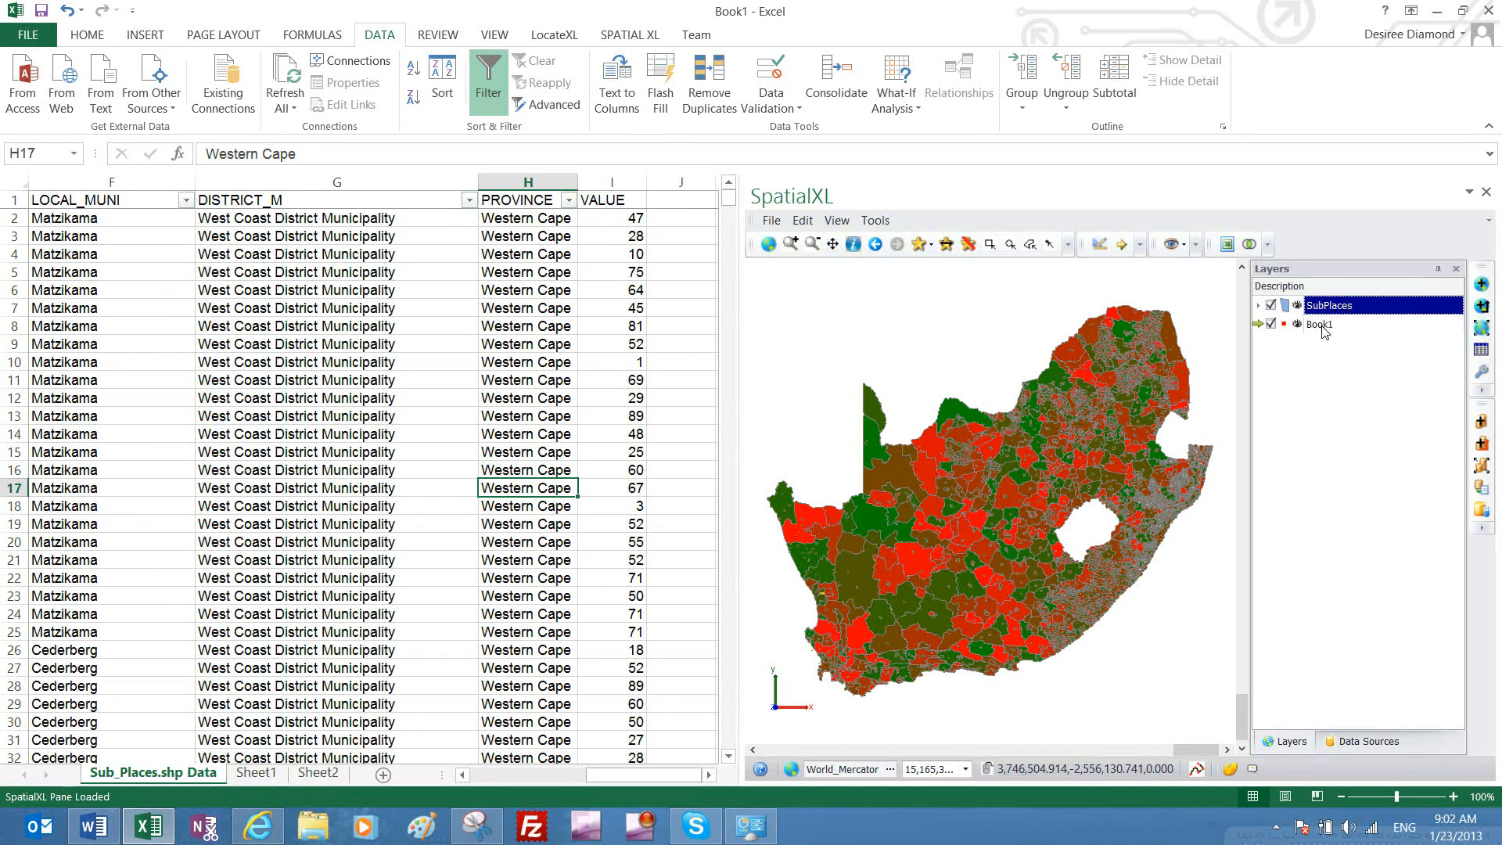
left_click_drag(1324, 332, 1324, 334)
left_click(1257, 306)
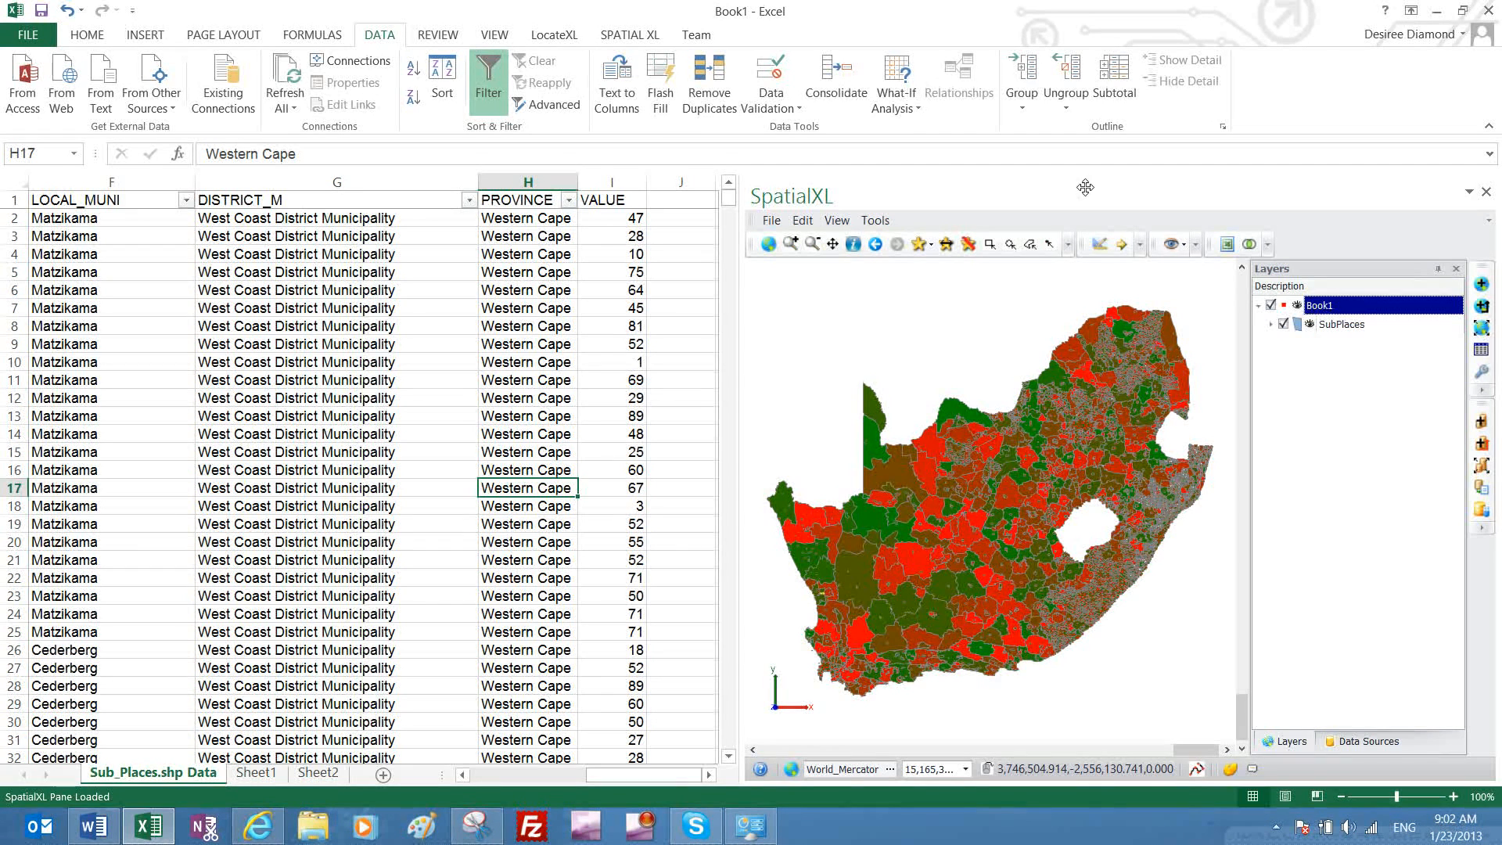
left_click(1332, 324)
left_click(1259, 307)
left_click(1258, 307)
left_click(1259, 307)
left_click(1258, 306)
left_click(1334, 385)
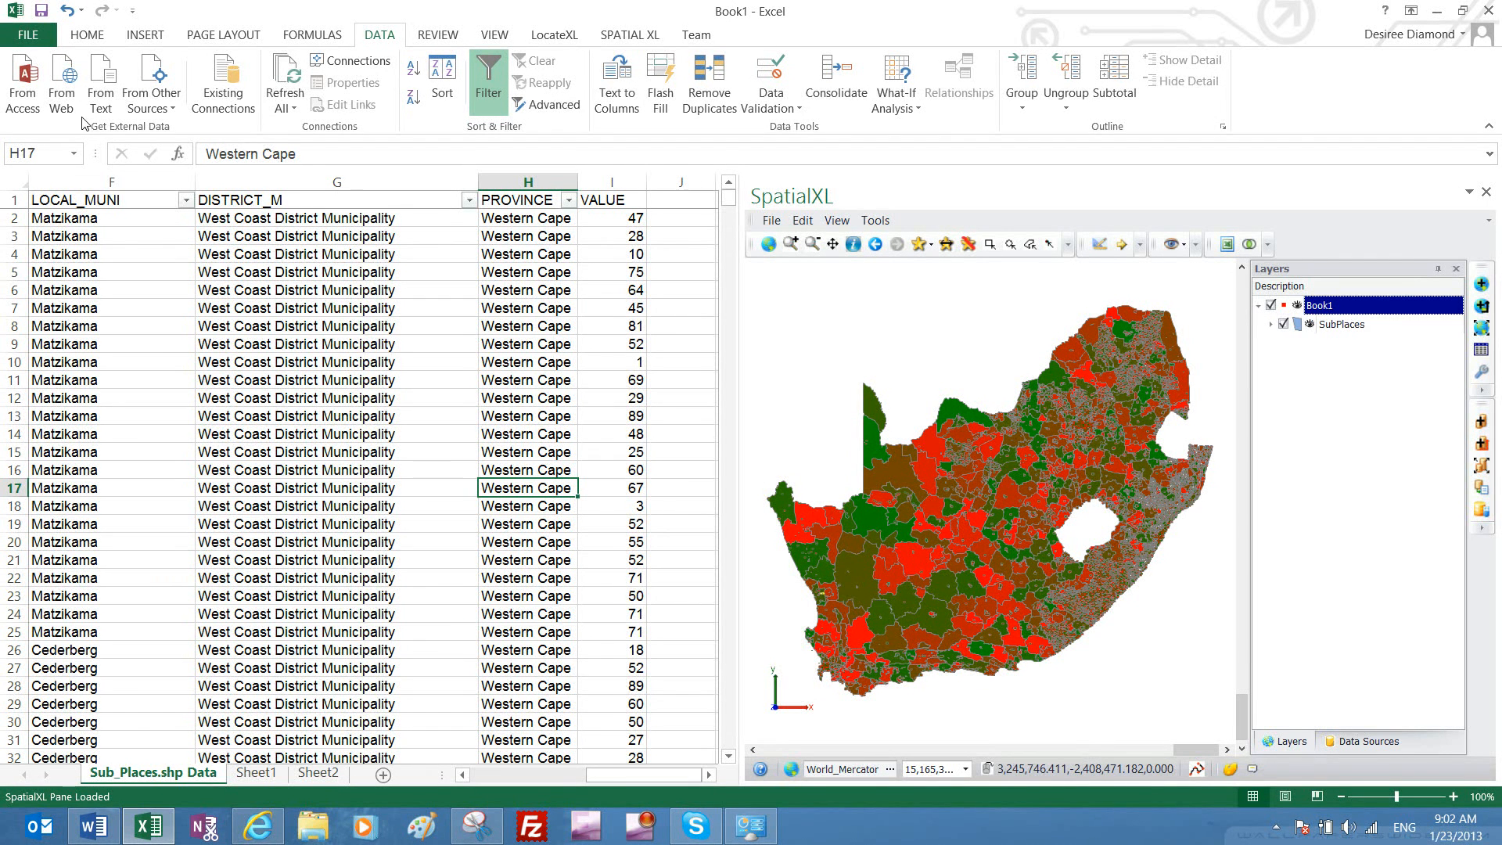
Save the workbook on the computer in the Geo_analytics folder as Shapedata.xlsx
left_click(41, 12)
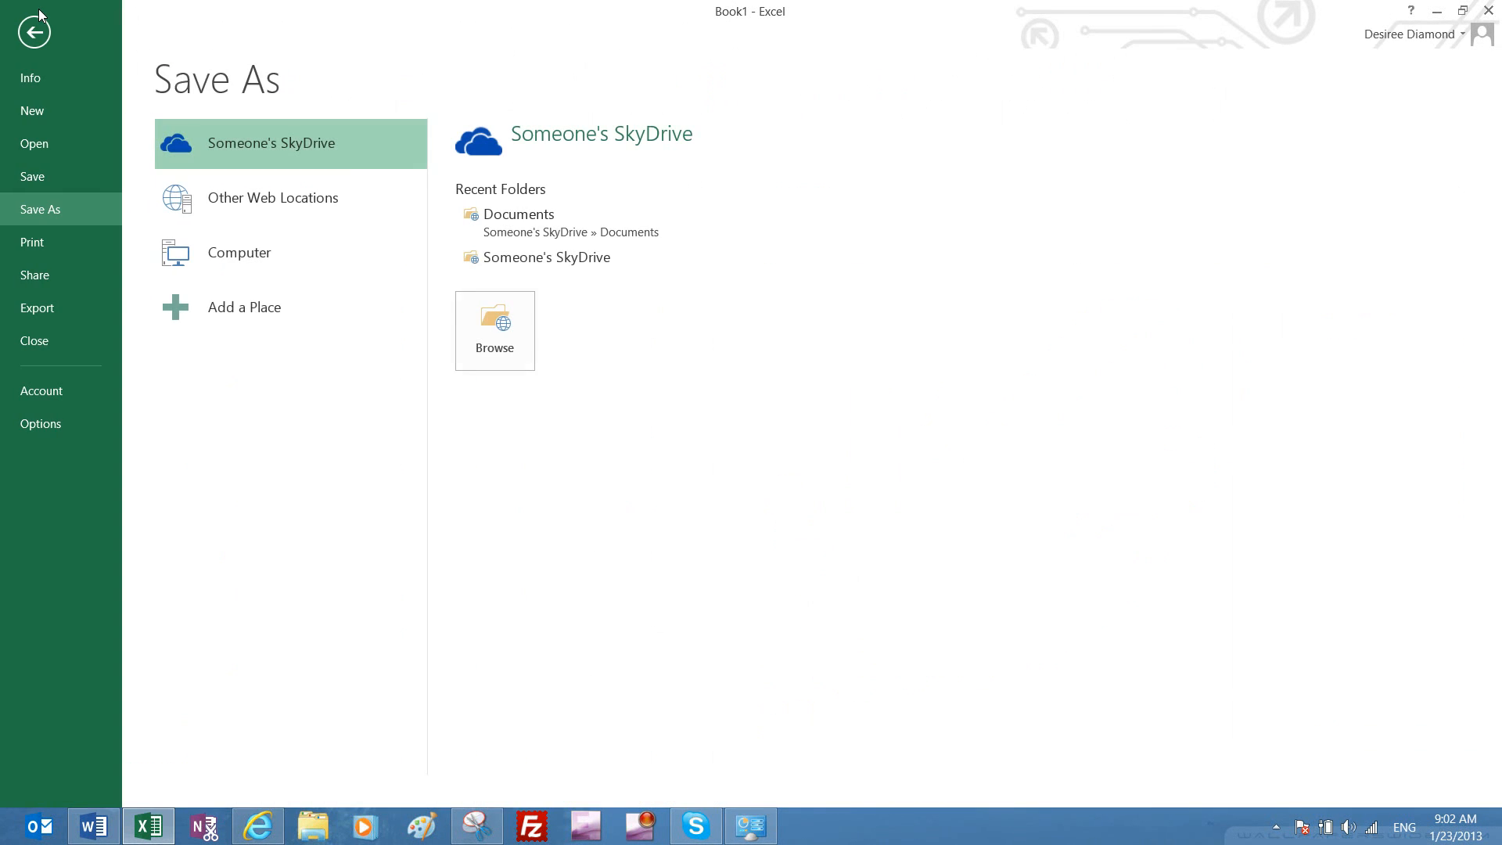
left_click(352, 252)
left_click(523, 288)
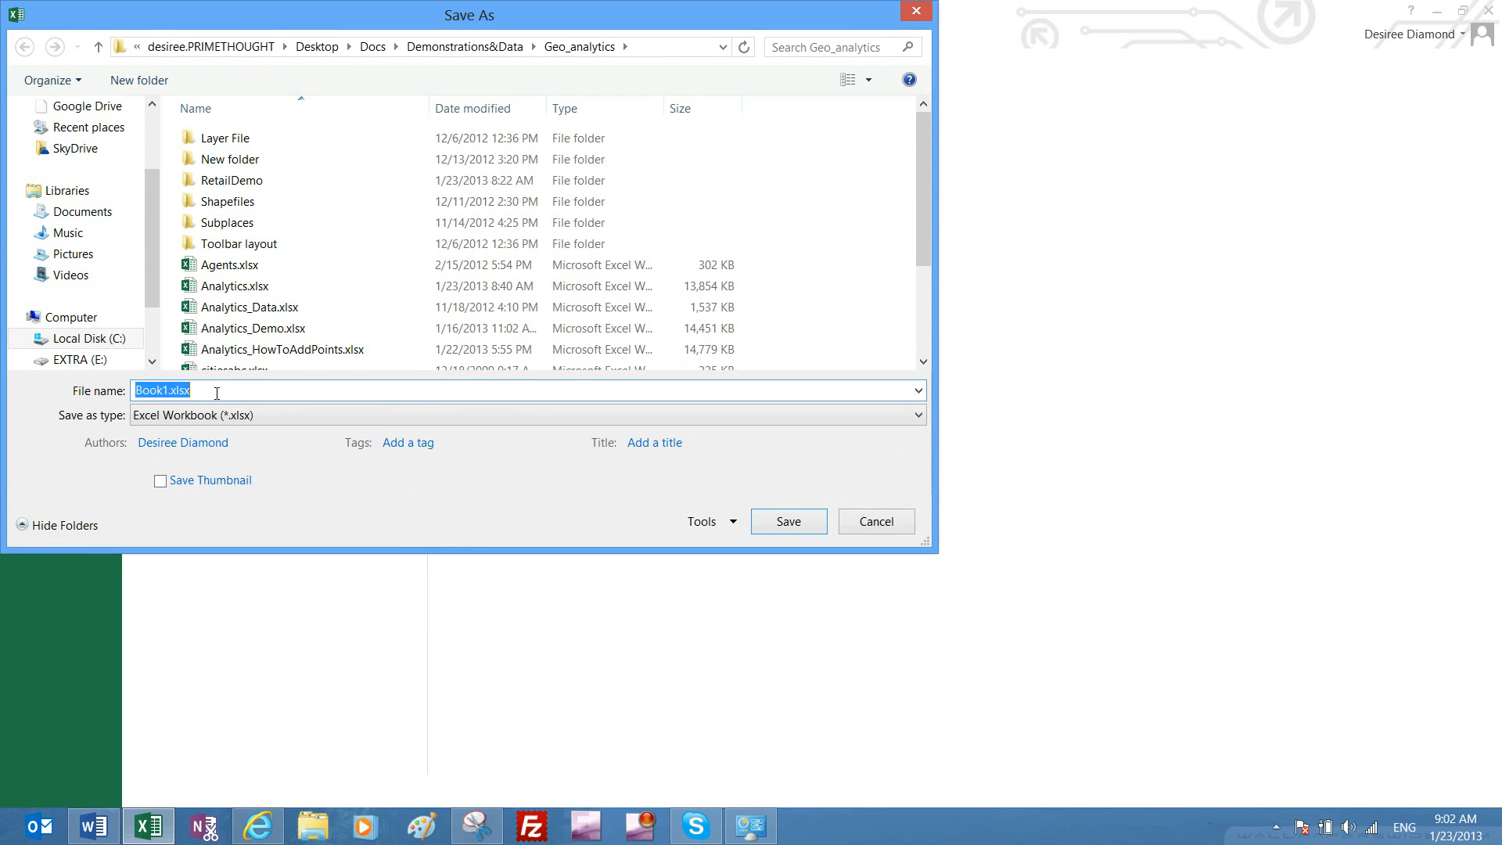
type("Sha")
key("BackSpace")
key("BackSpace")
type("sh")
key("BackSpace")
key("BackSpace")
type("hapedata")
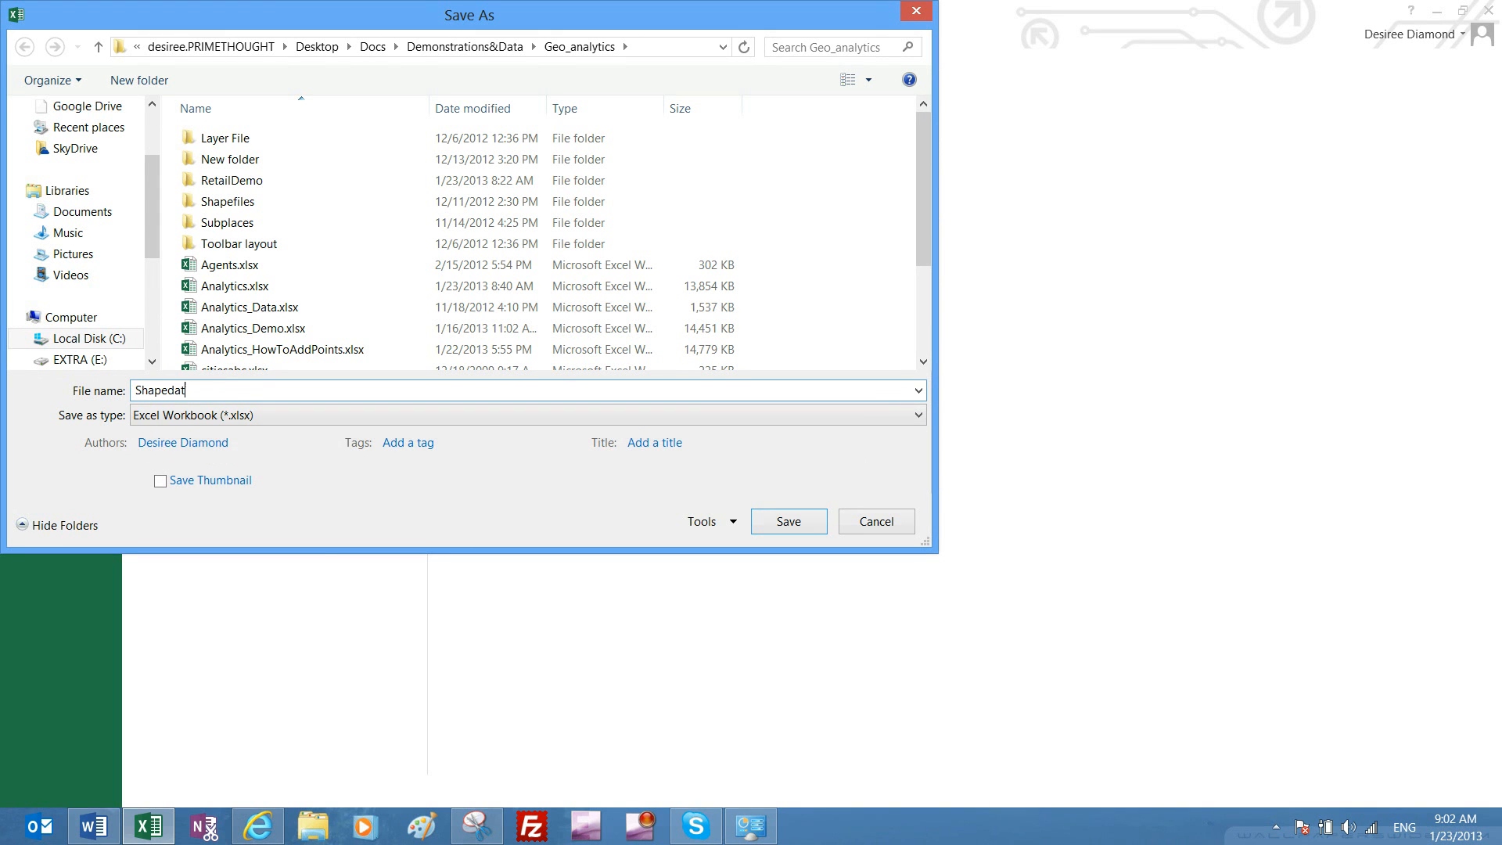
left_click(785, 522)
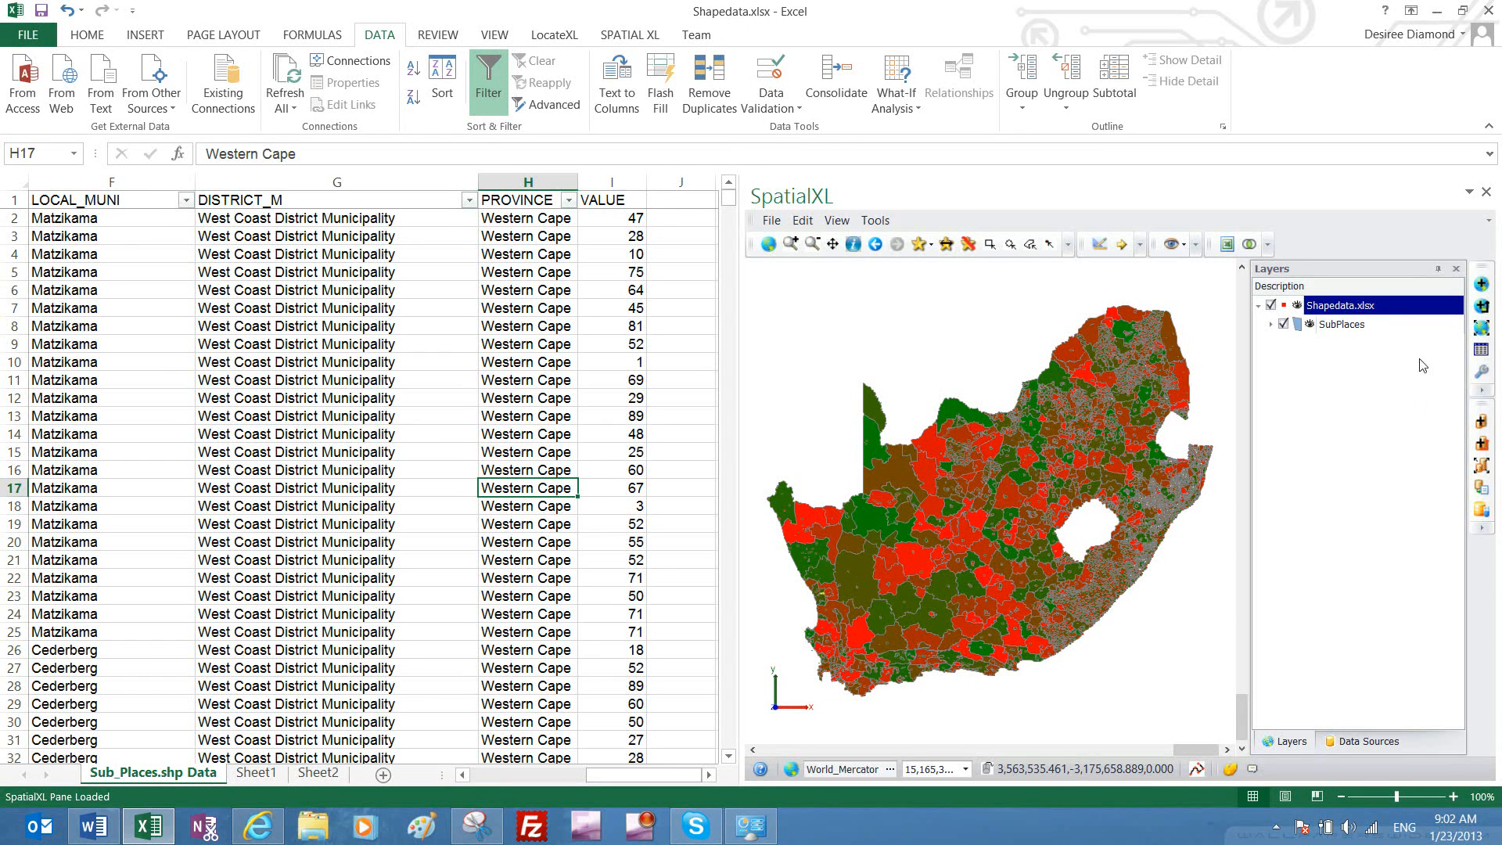
left_click(1259, 305)
left_click(1259, 306)
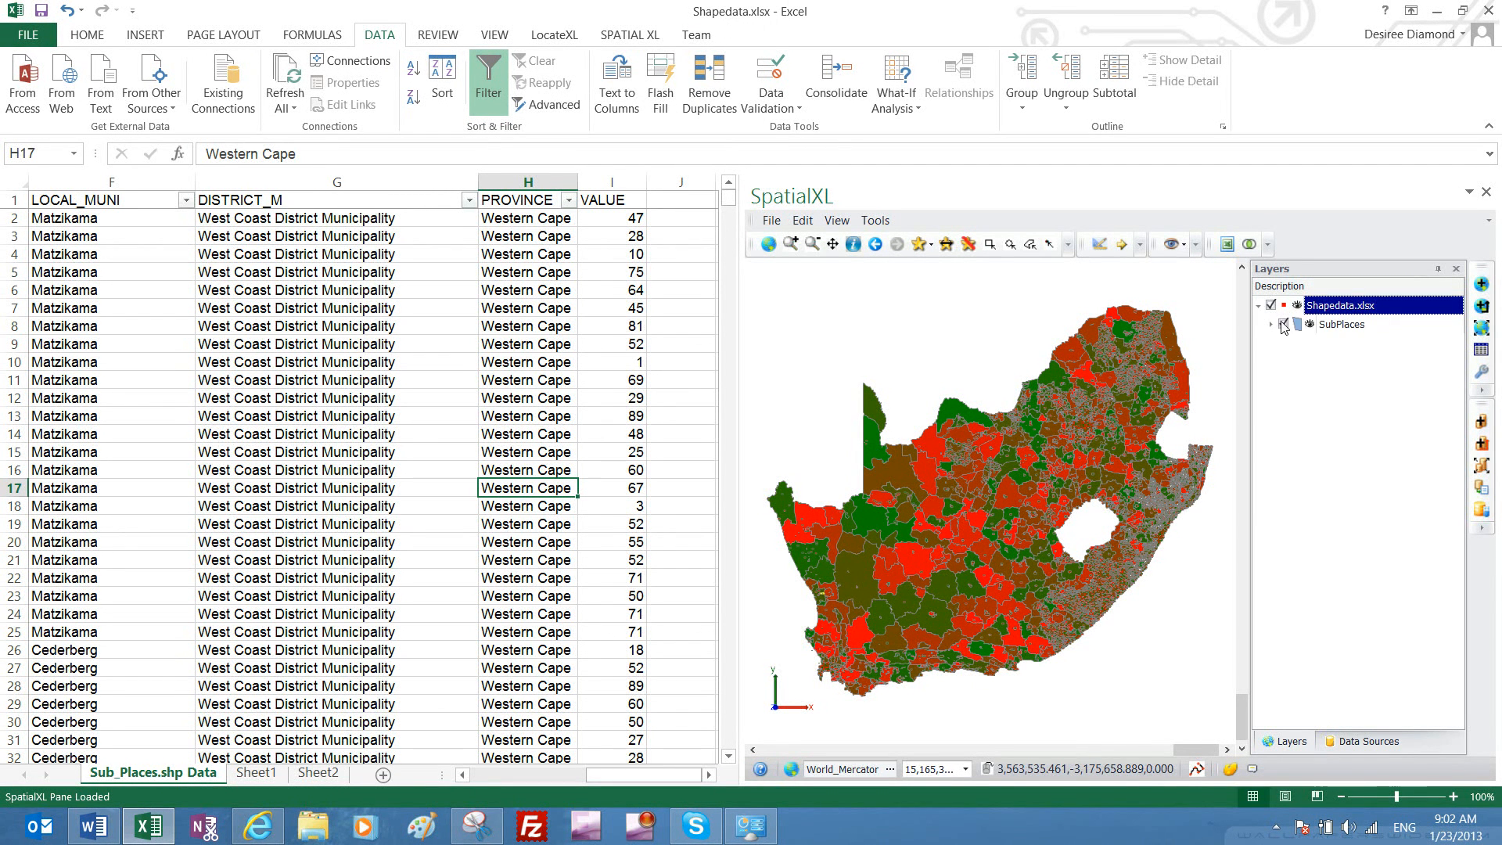